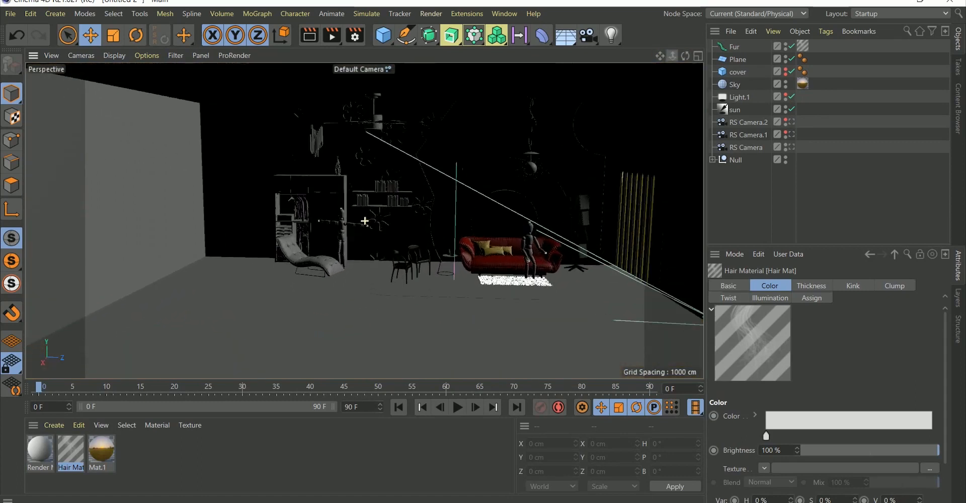
Step: Switch the visibility of Light.1 in the viewport, select the sun light, and inspect the light setup around the room
click(786, 96)
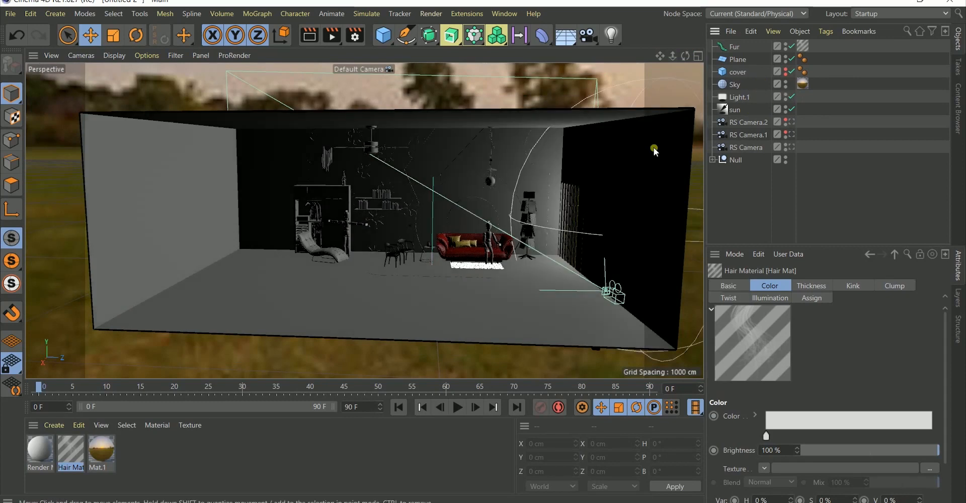
drag(685, 60, 614, 64)
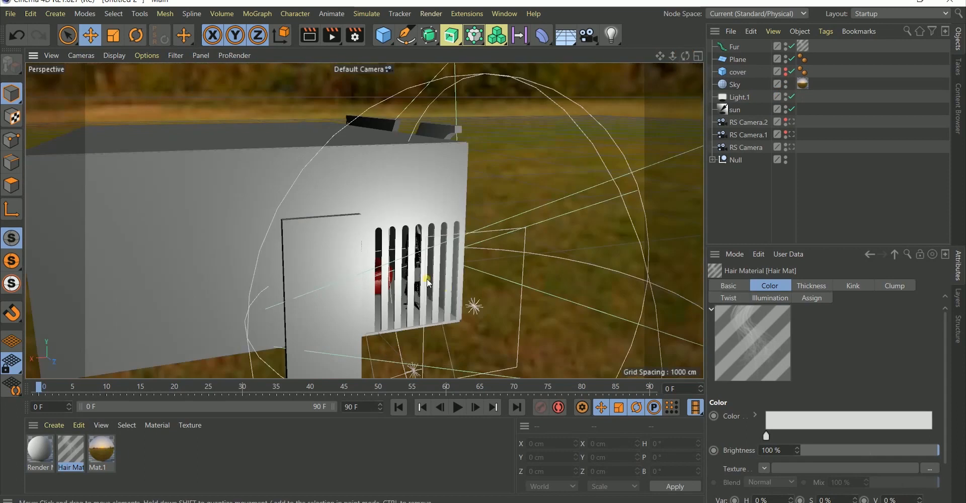
mouse_move(685, 56)
mouse_down()
mouse_move(669, 71)
mouse_move(696, 47)
mouse_up()
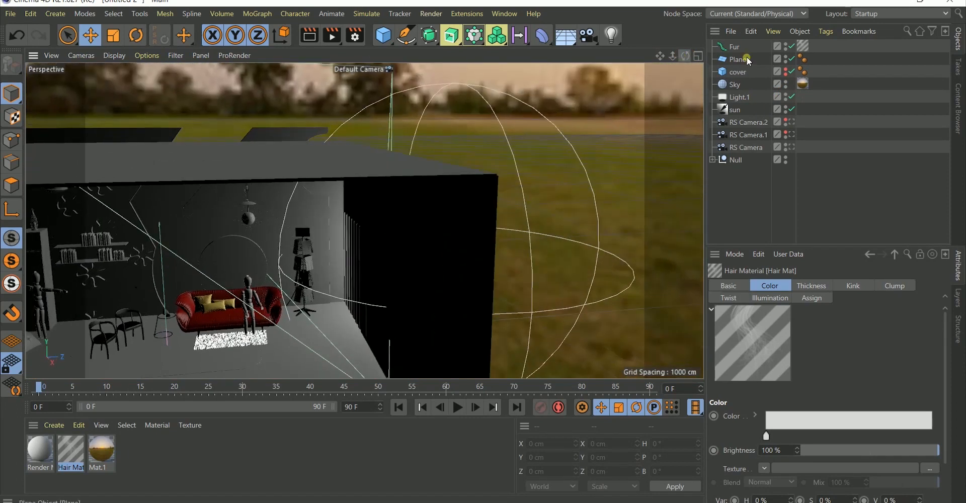
click(742, 109)
drag(673, 56, 614, 115)
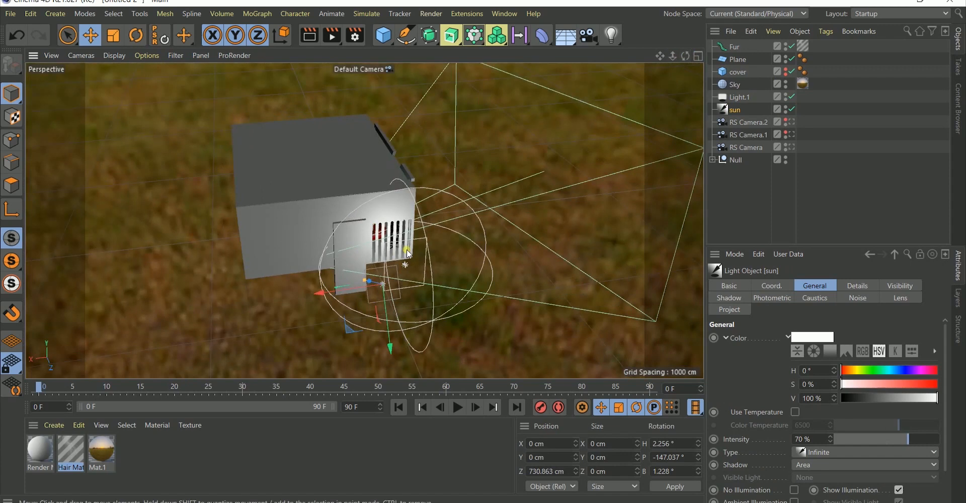
drag(685, 56, 685, 76)
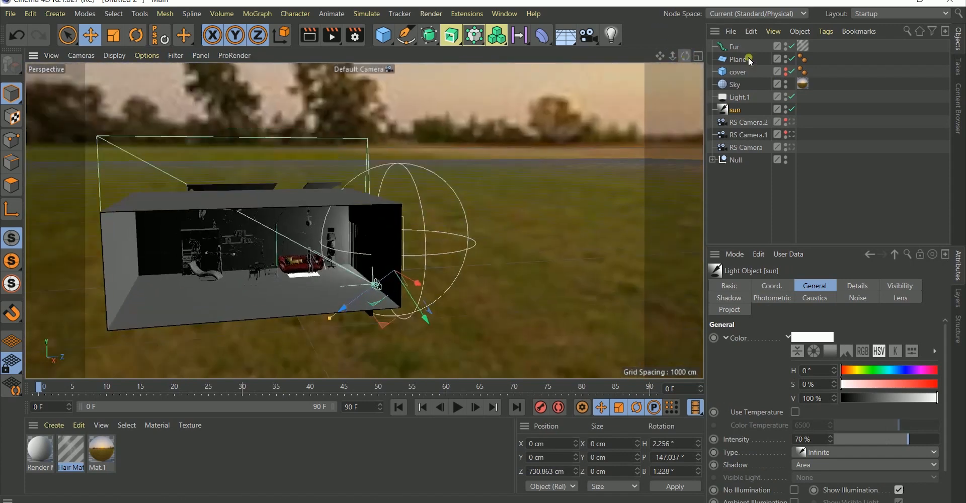
Step: View the interior through RS Camera.2, RS Camera.1 and RS Camera in turn
click(789, 122)
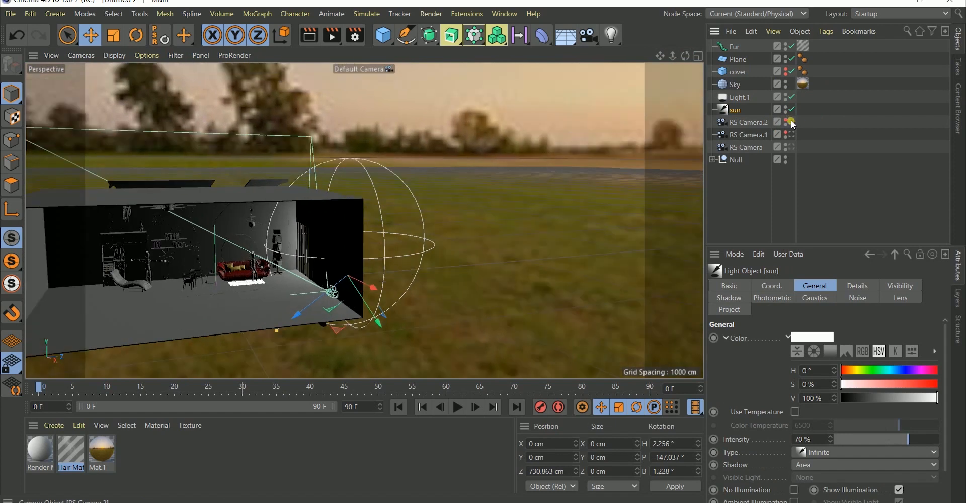
click(790, 139)
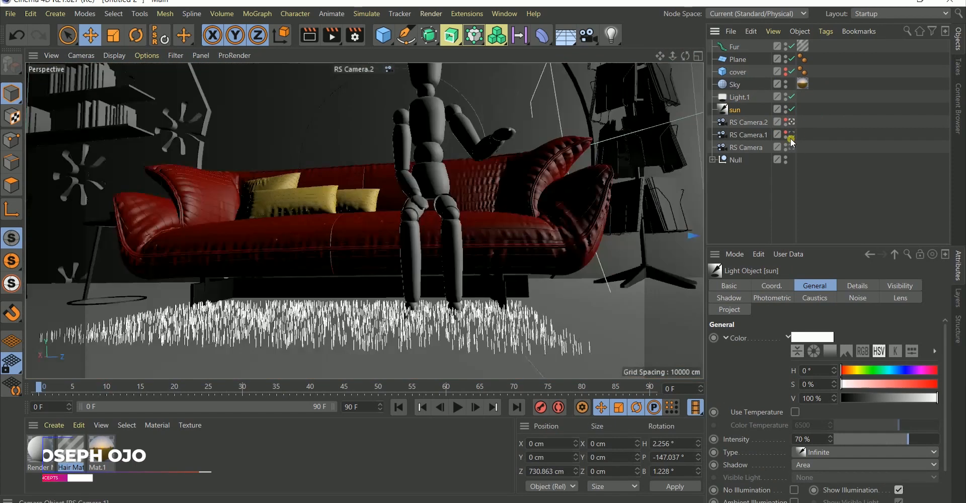
click(789, 147)
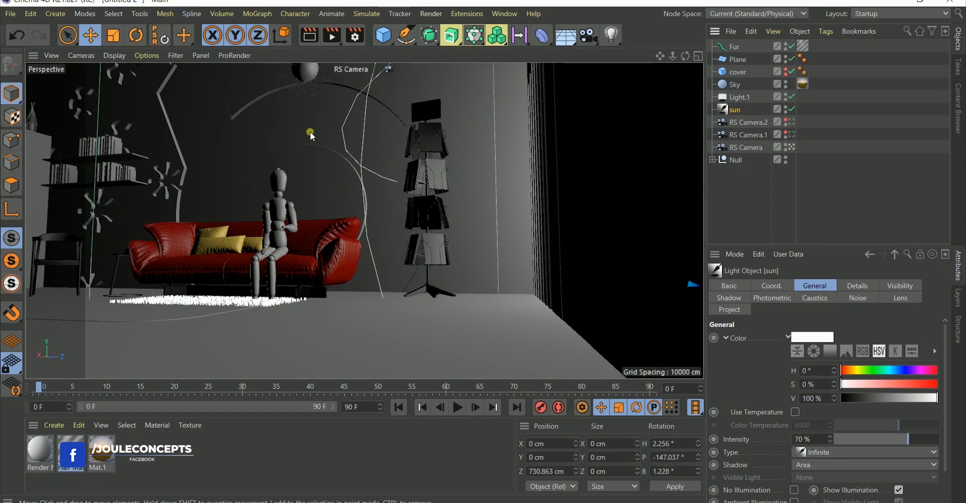
Step: Enable Material Override in the render settings with Render Mat as the custom material
click(355, 38)
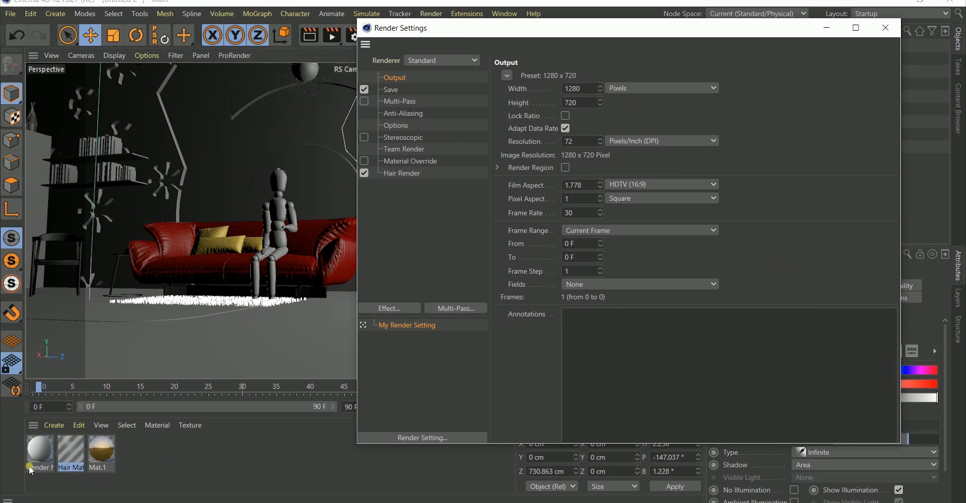
click(41, 456)
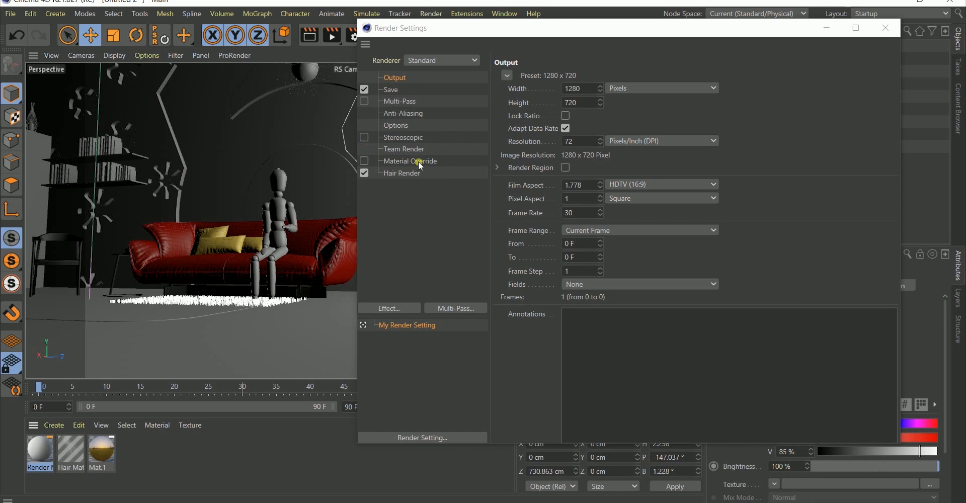
click(365, 161)
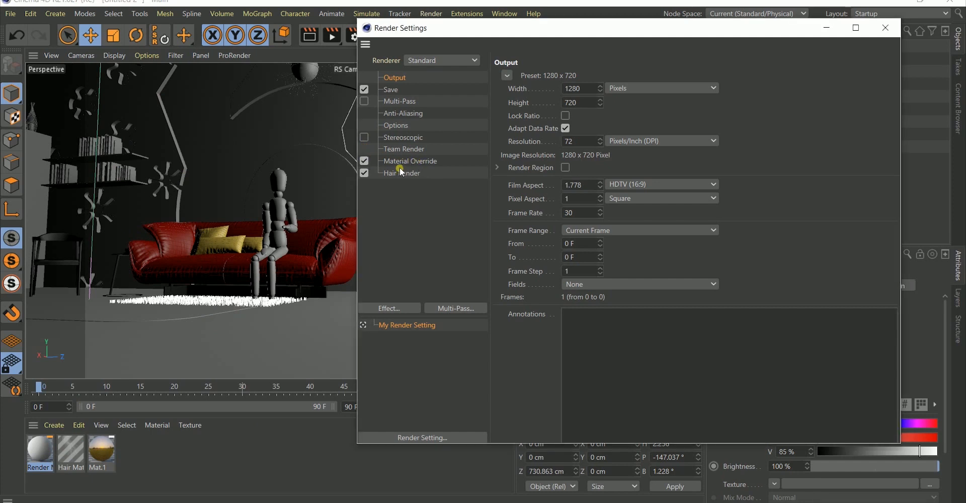
click(416, 161)
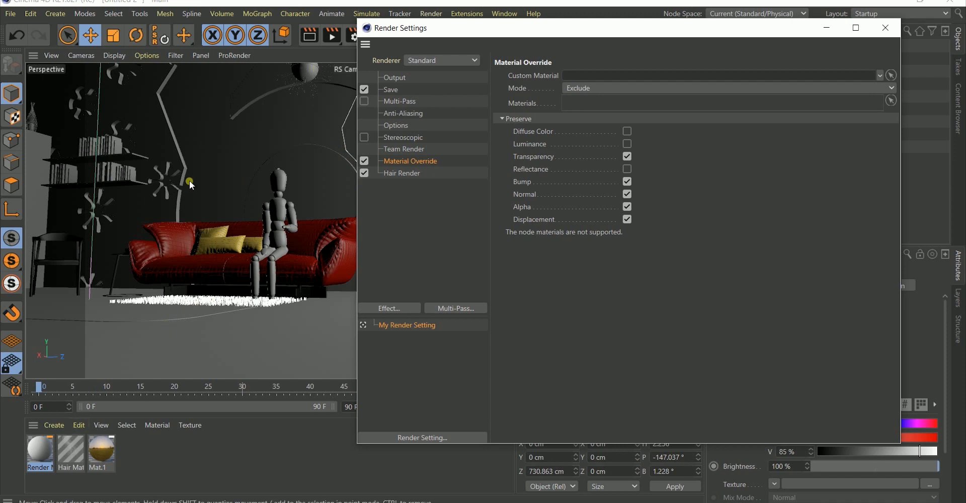
drag(34, 463, 574, 76)
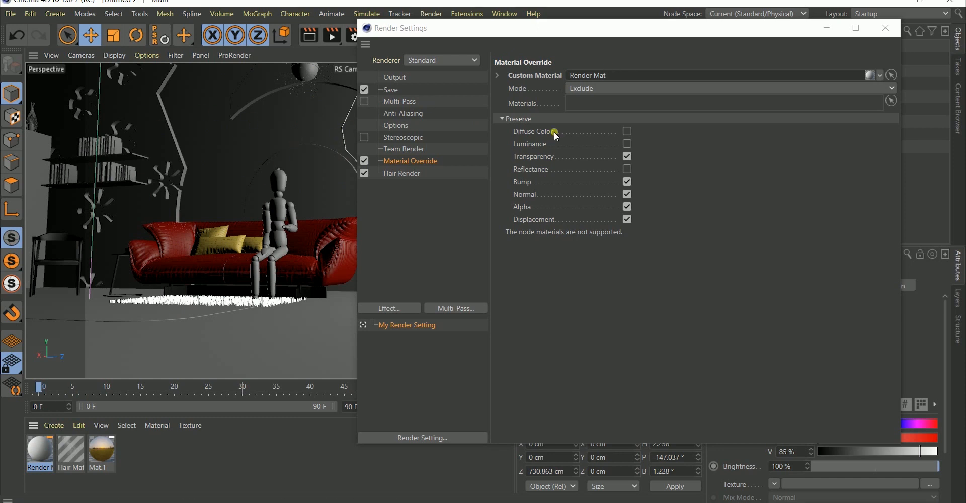
click(885, 27)
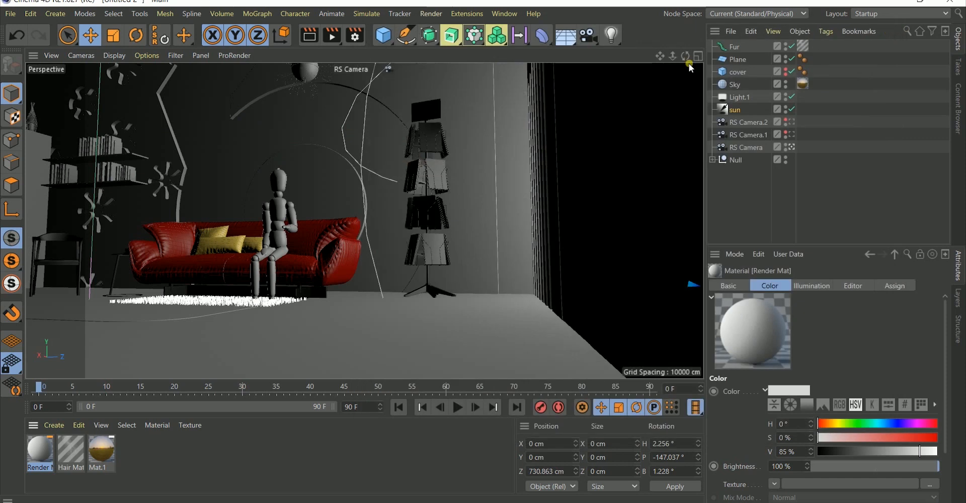
Step: Exclude the sky material Mat.1 and the hair material from the render's material override
click(793, 146)
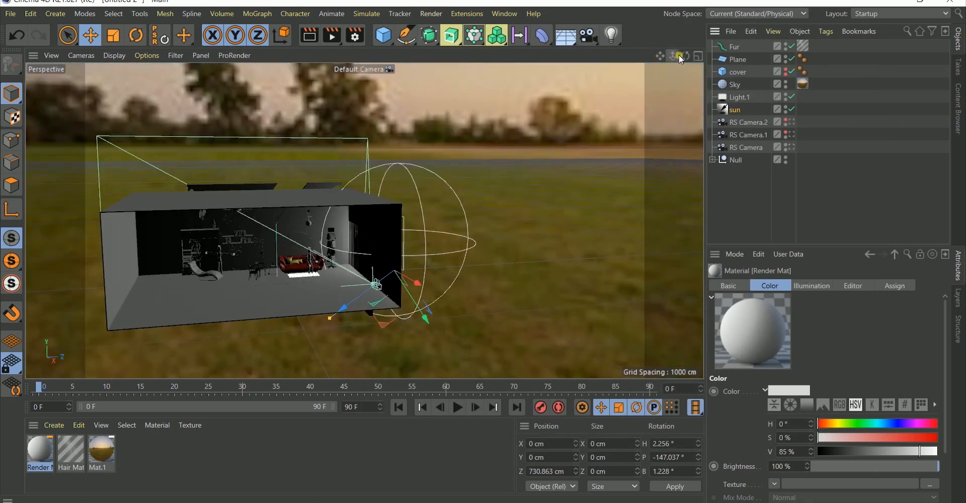
drag(686, 56, 680, 31)
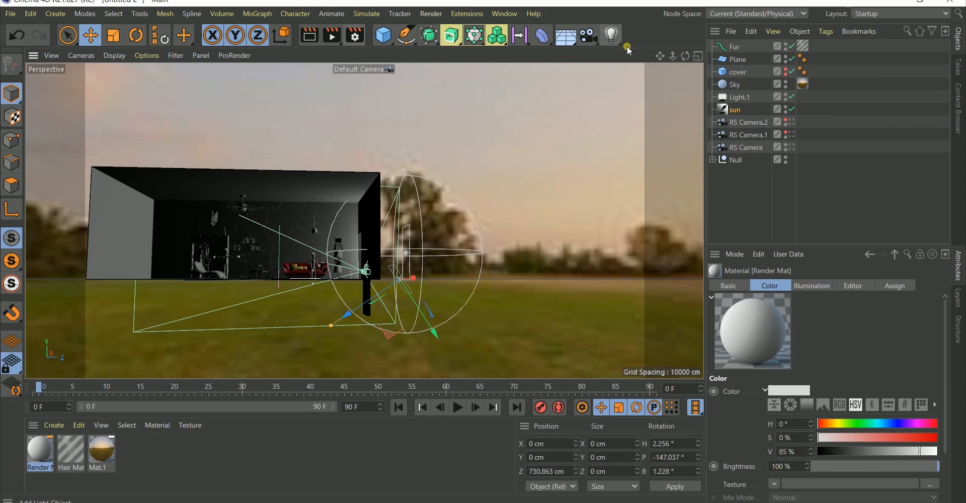
drag(676, 60, 738, 11)
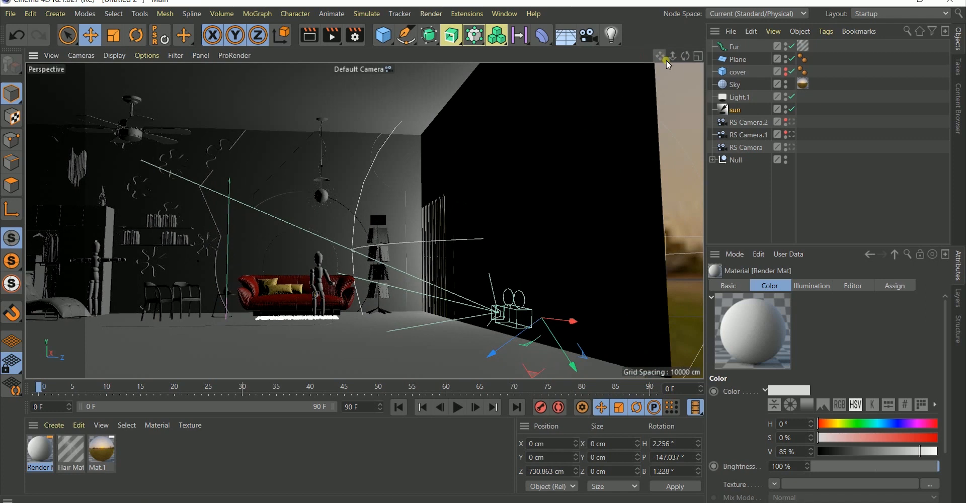
mouse_move(685, 56)
mouse_down()
mouse_move(672, 66)
mouse_move(685, 59)
mouse_up()
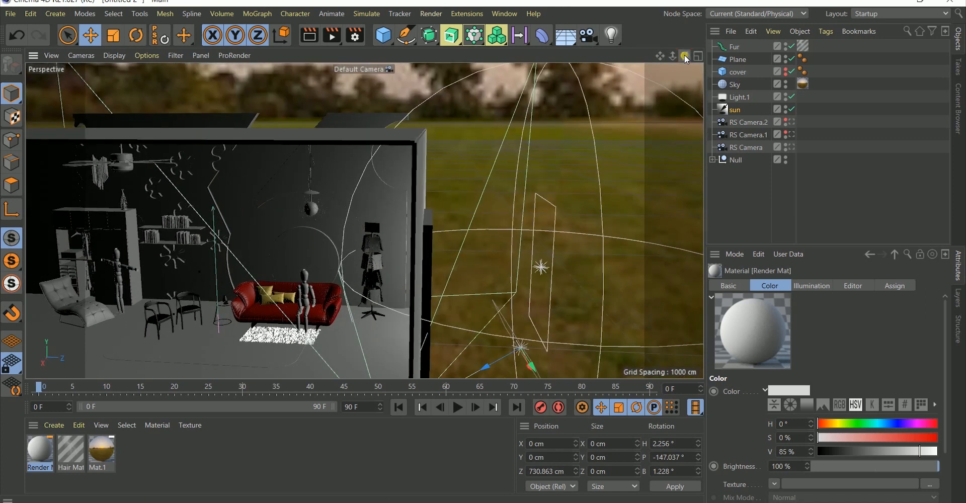
click(354, 35)
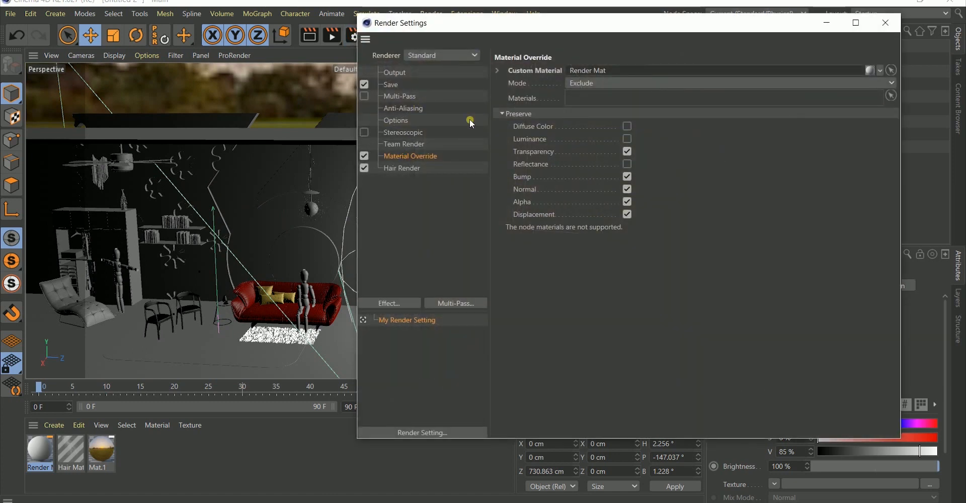
click(568, 95)
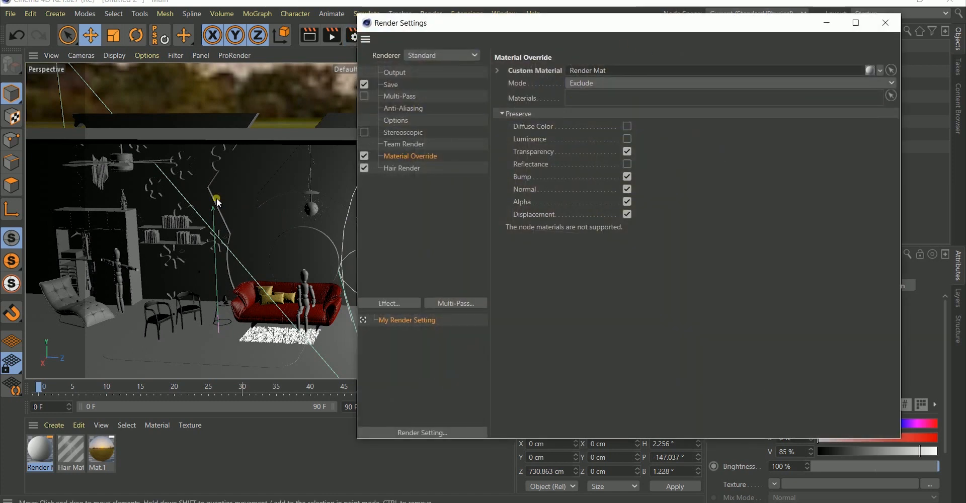
drag(95, 455, 580, 100)
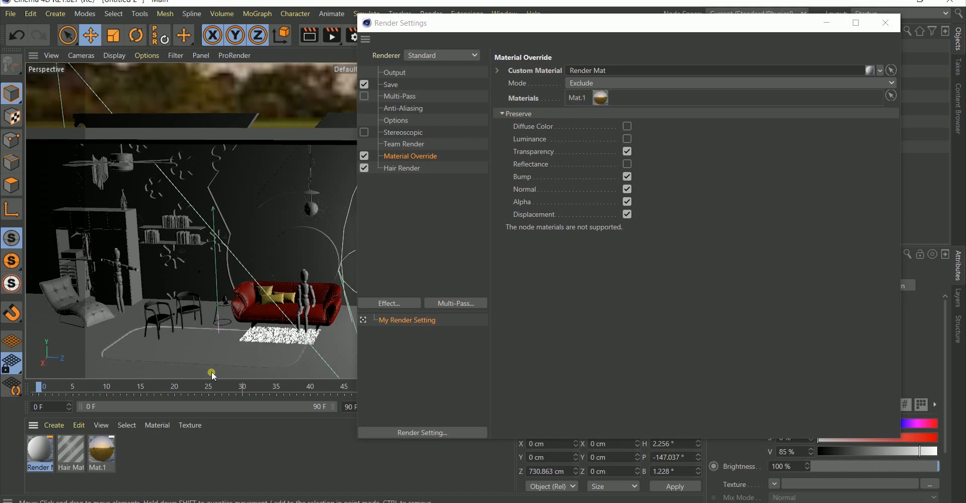
drag(71, 451, 620, 100)
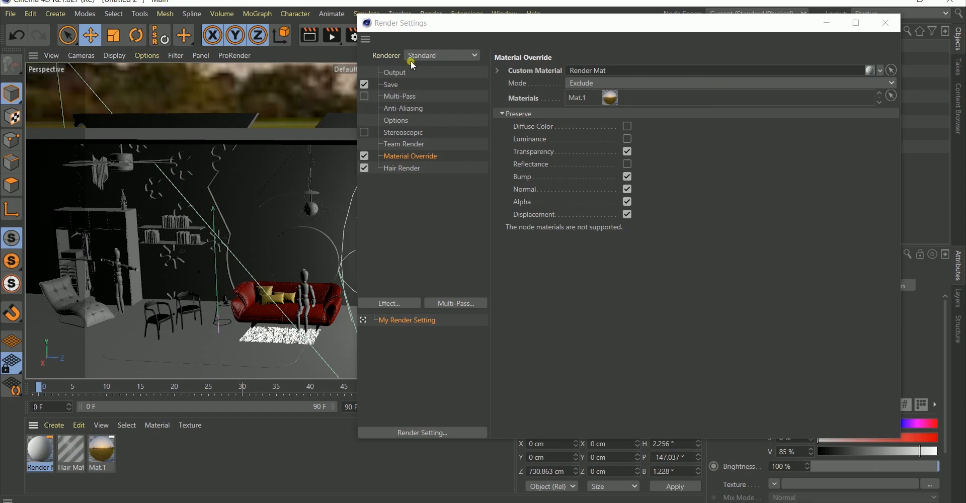
Step: Look through RS Camera again, keeping the render settings window clear of the object list and the sofa view
drag(648, 32, 423, 67)
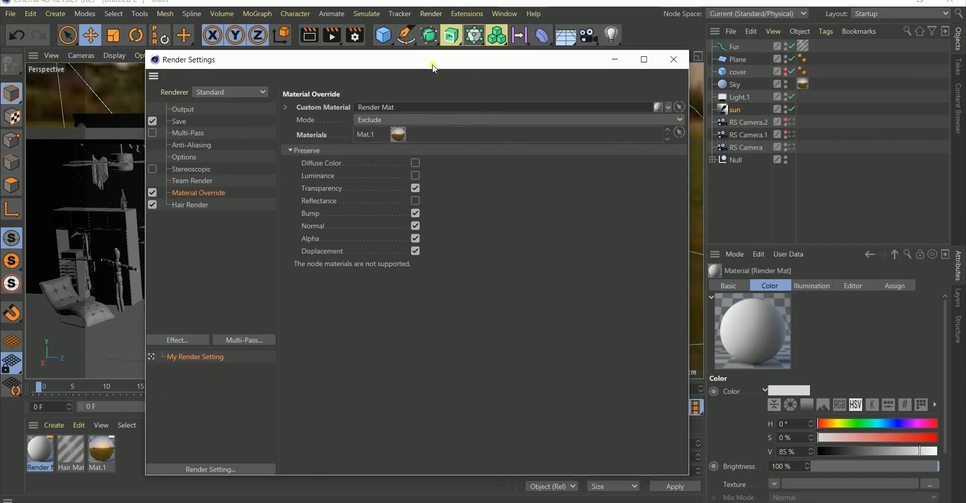
click(793, 147)
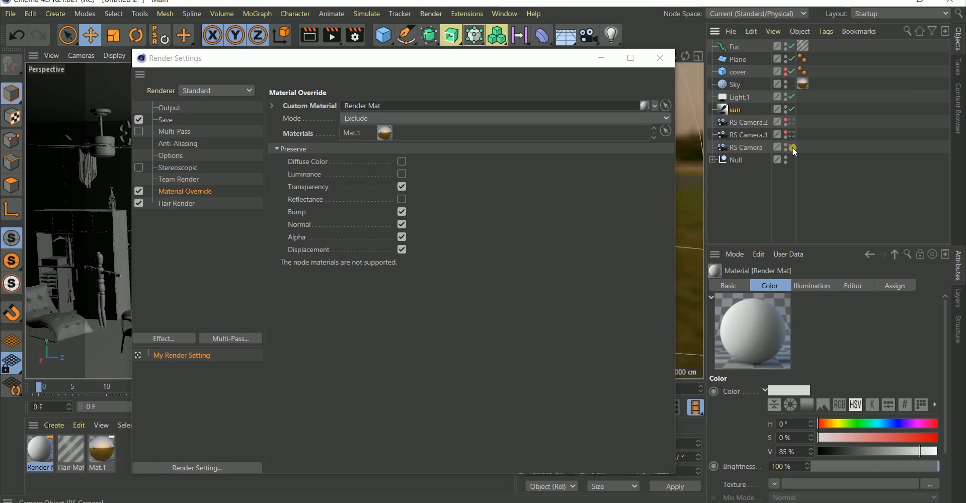
click(459, 58)
drag(460, 58, 666, 47)
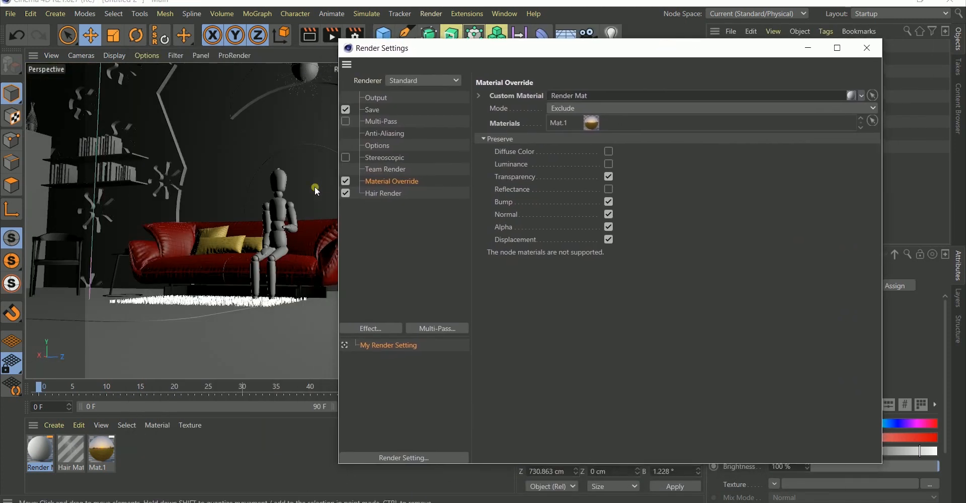
Step: Lock the aspect ratio of the render output size
click(377, 98)
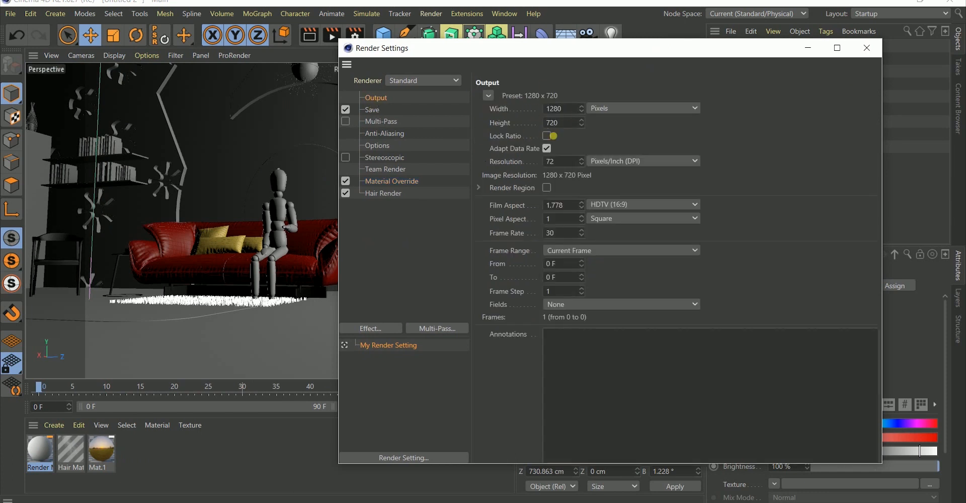
click(548, 135)
click(559, 109)
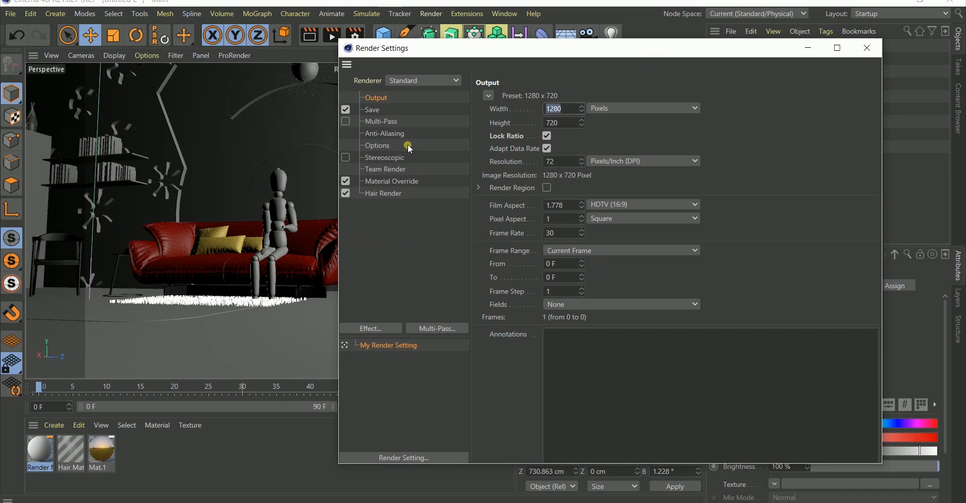
key(Return)
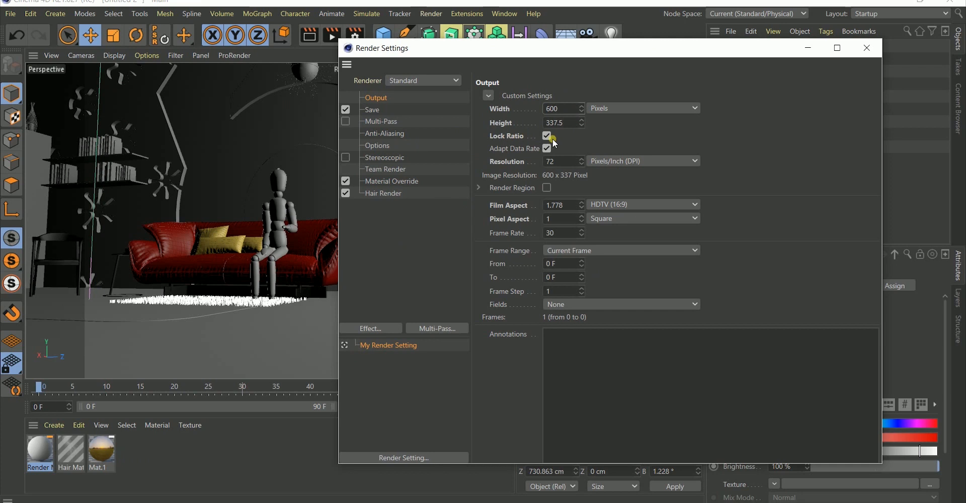
key(ctrl+z)
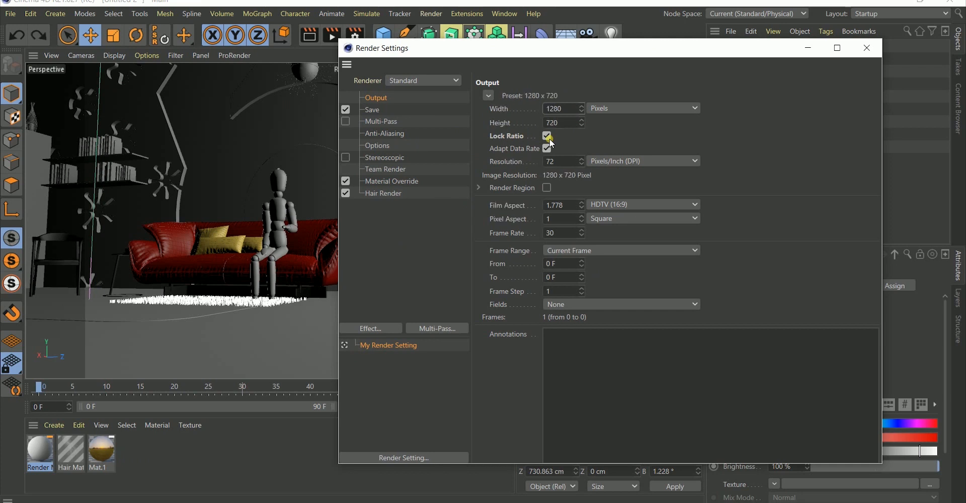
Step: Set the render output width to 600 pixels and turn off saving of the rendered image
drag(567, 113, 514, 110)
text(600)
key(Return)
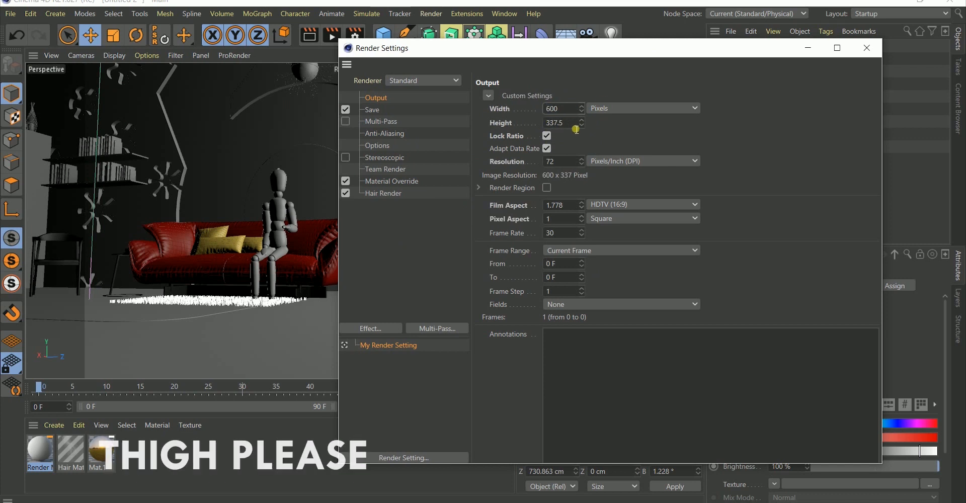
click(374, 111)
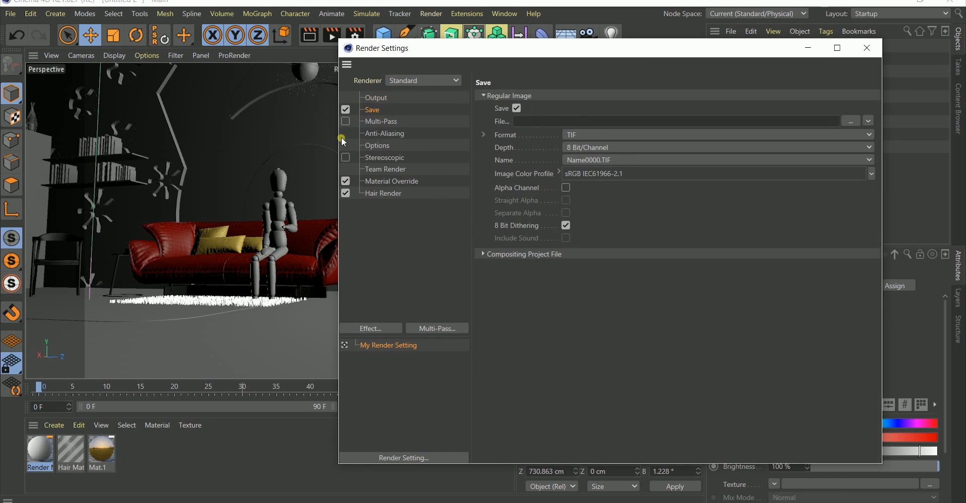
click(345, 110)
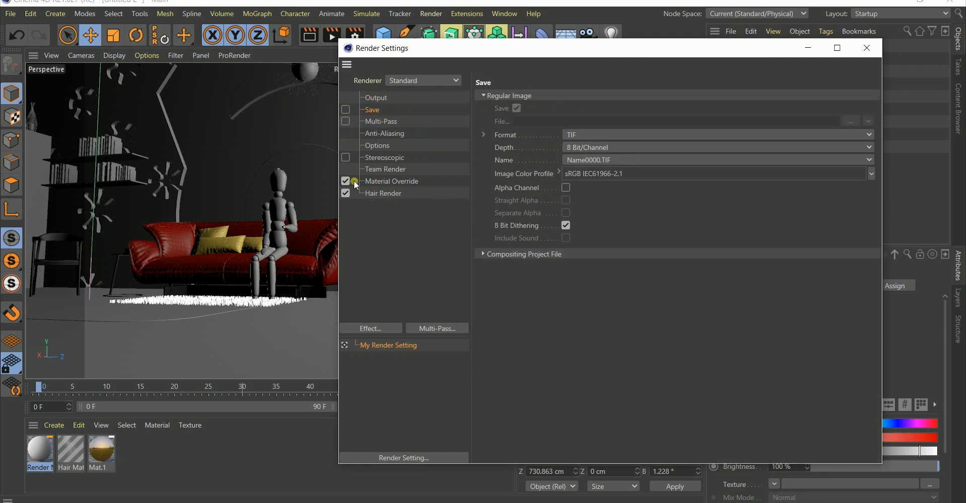
Step: Turn off Default Light and Subsurface Scattering in the render options
click(379, 146)
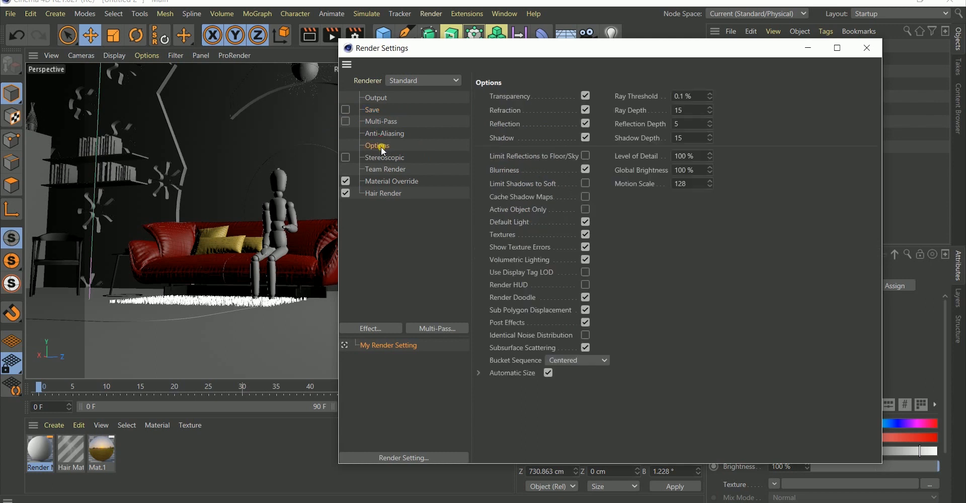
click(586, 222)
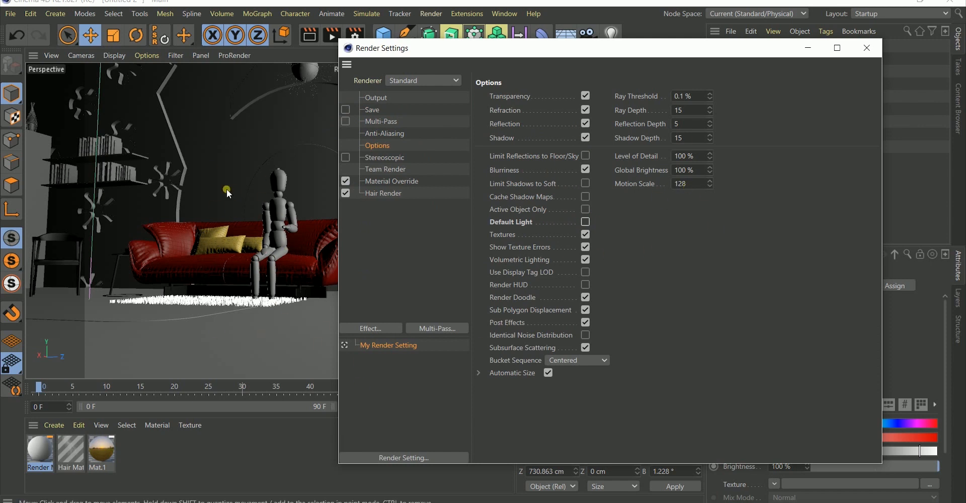
click(586, 348)
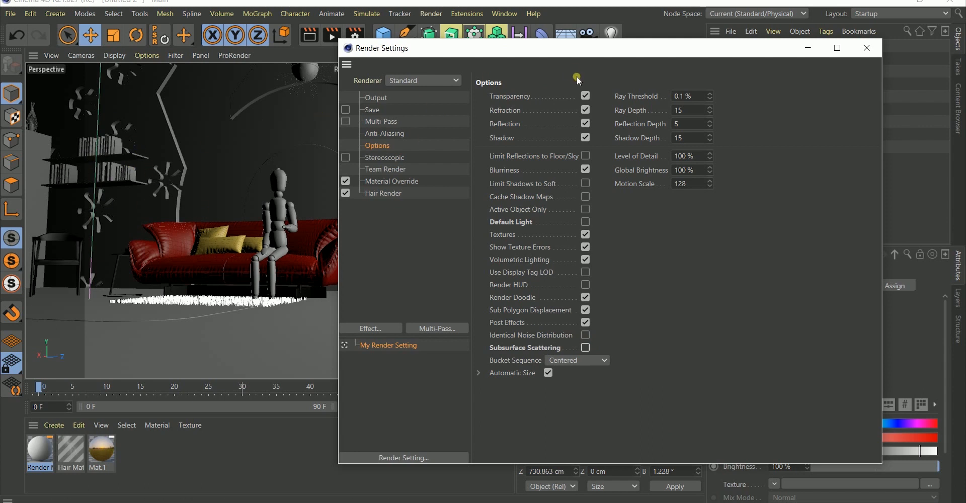
Step: Turn off Transparency, Refraction and Volumetric Lighting in the render options
click(586, 96)
click(587, 111)
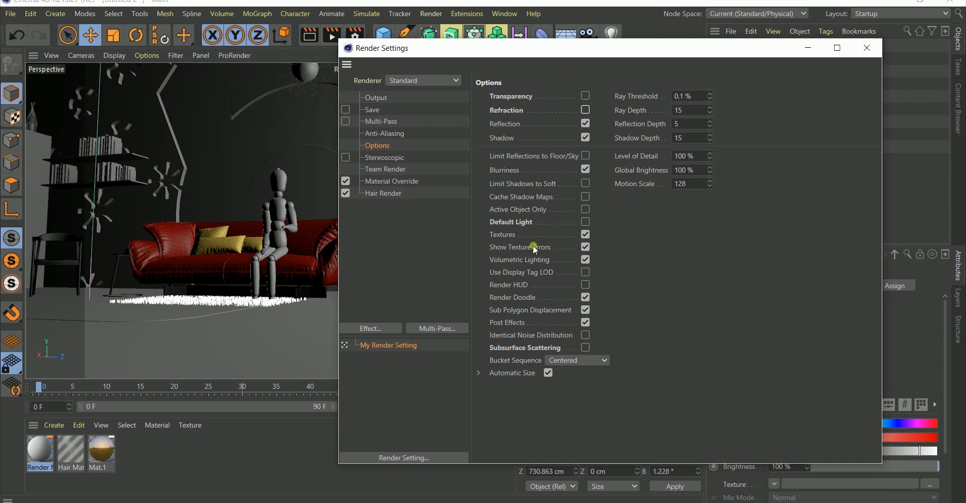
click(586, 261)
Step: Set the Ray Threshold to 1 % in the render options
double_click(692, 96)
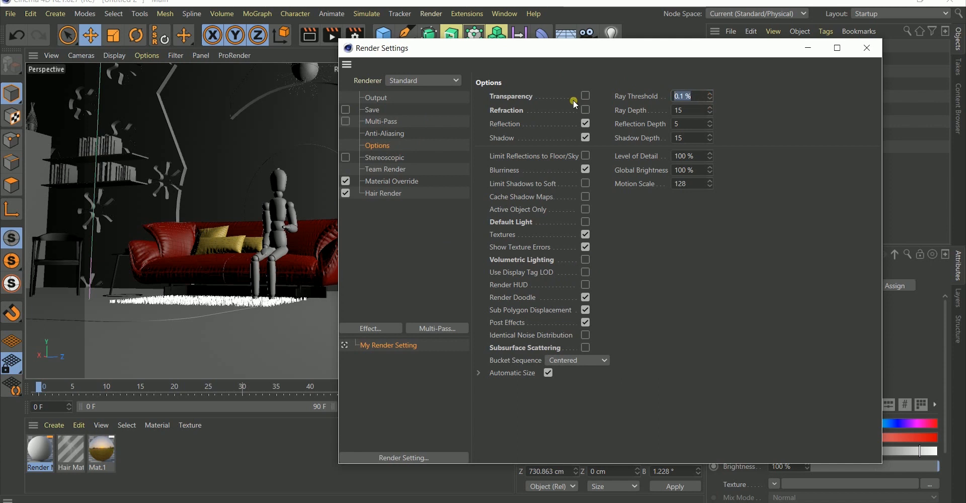
text(1)
key(Return)
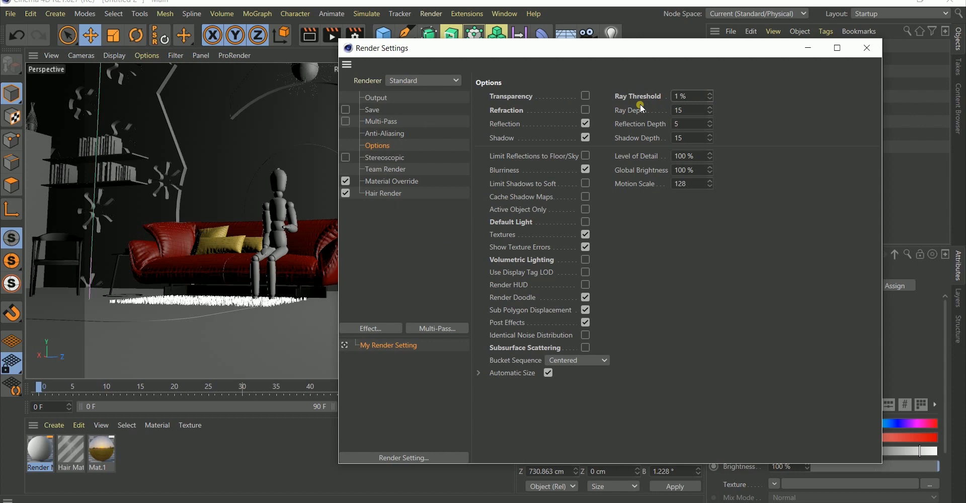
Step: Set both the Ray Depth and the Shadow Depth to 10 in the render options
double_click(687, 97)
click(697, 111)
drag(695, 97, 607, 88)
drag(685, 112, 660, 113)
drag(697, 139, 598, 135)
text(10)
key(Return)
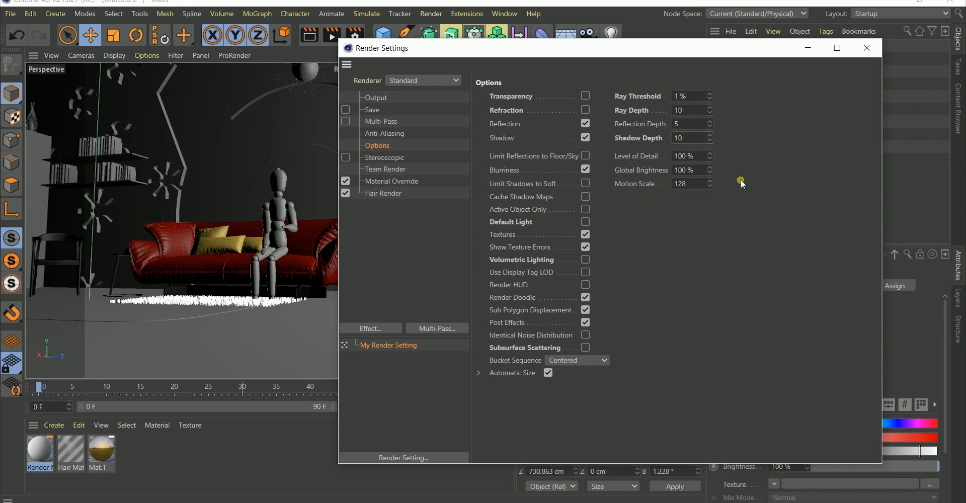
Step: Try a Ray Threshold of 3 % and return it to 1 %
click(681, 95)
text(3)
key(Return)
text(1)
Step: Switch the renderer from Standard to Physical and open the Physical renderer's basic properties
click(379, 180)
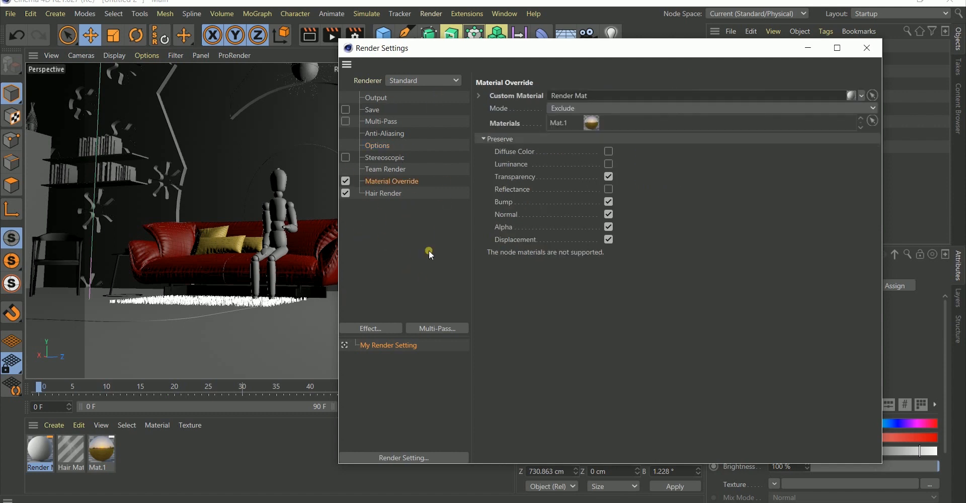
click(410, 81)
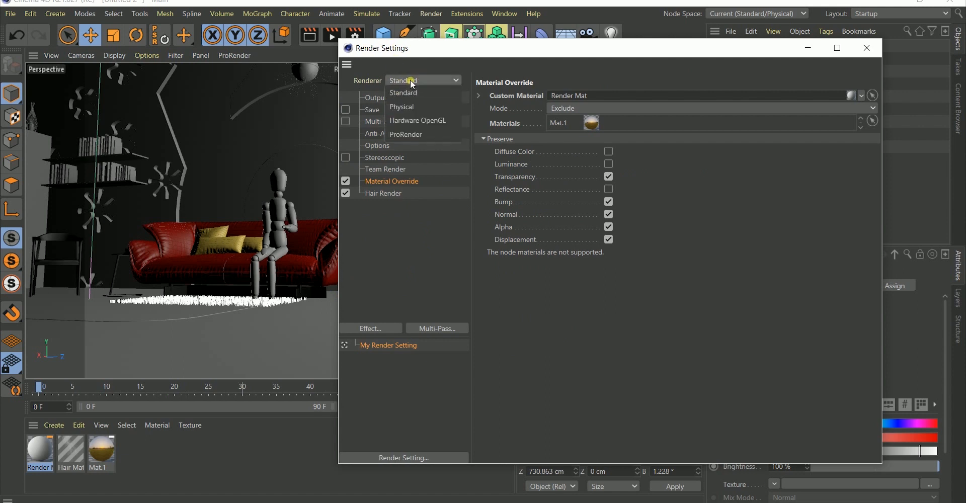
click(401, 111)
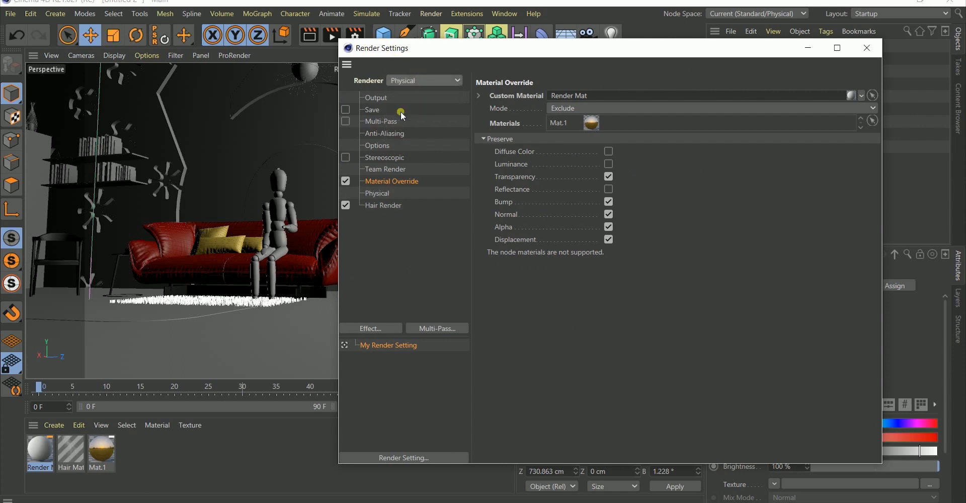
click(390, 196)
click(595, 101)
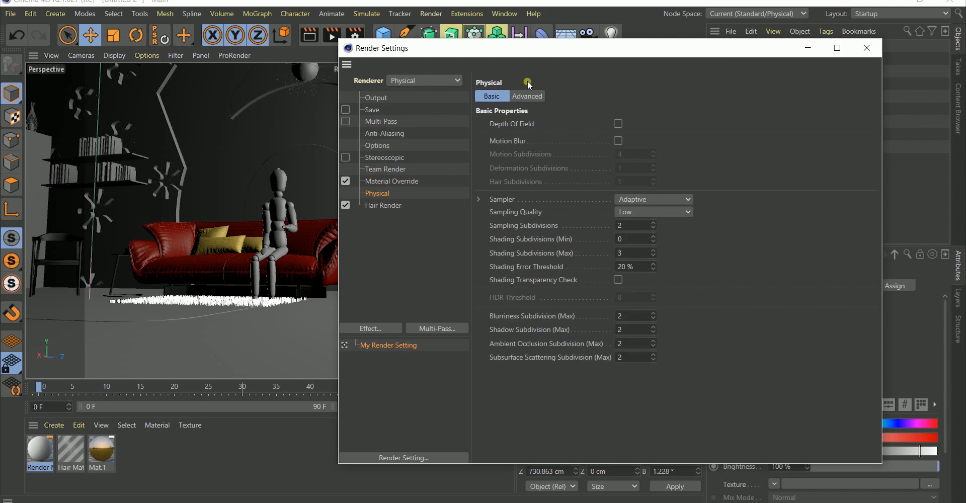
Step: Add the Ambient Occlusion and Global Illumination effects to the render settings
click(406, 224)
right_click(392, 220)
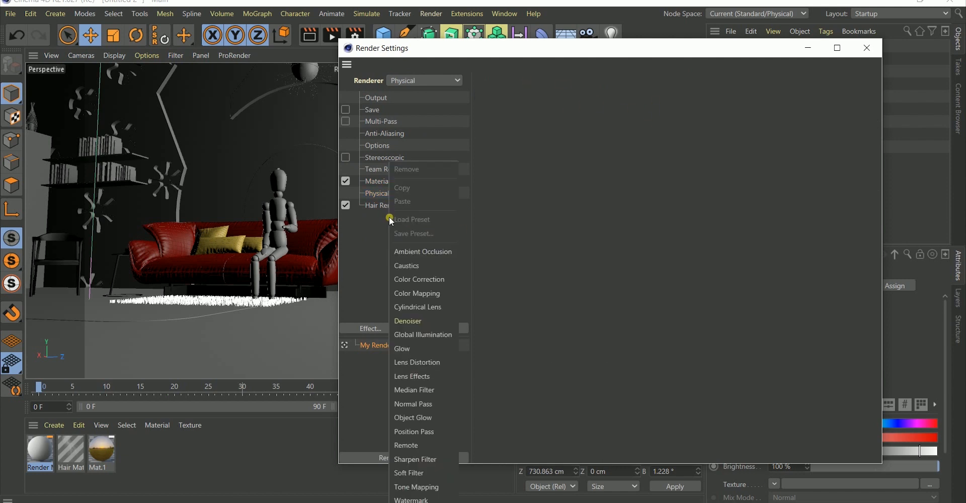
click(368, 329)
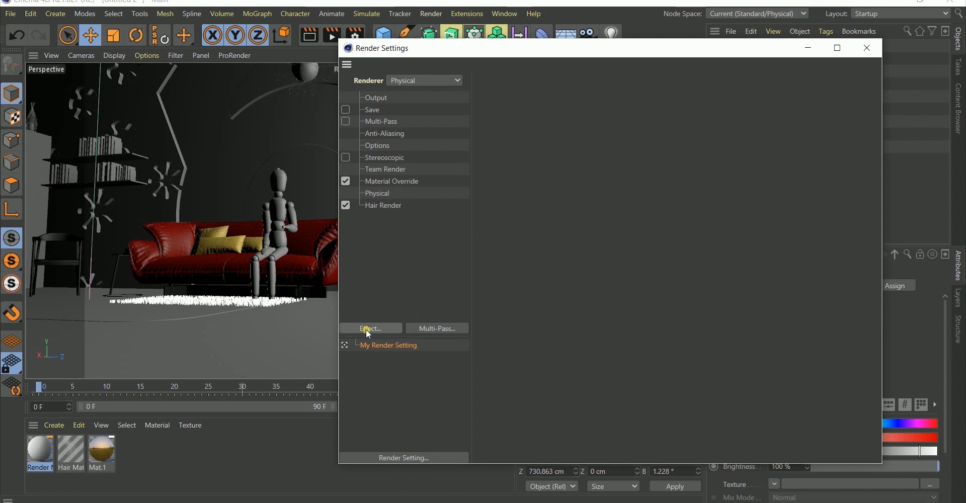
click(429, 253)
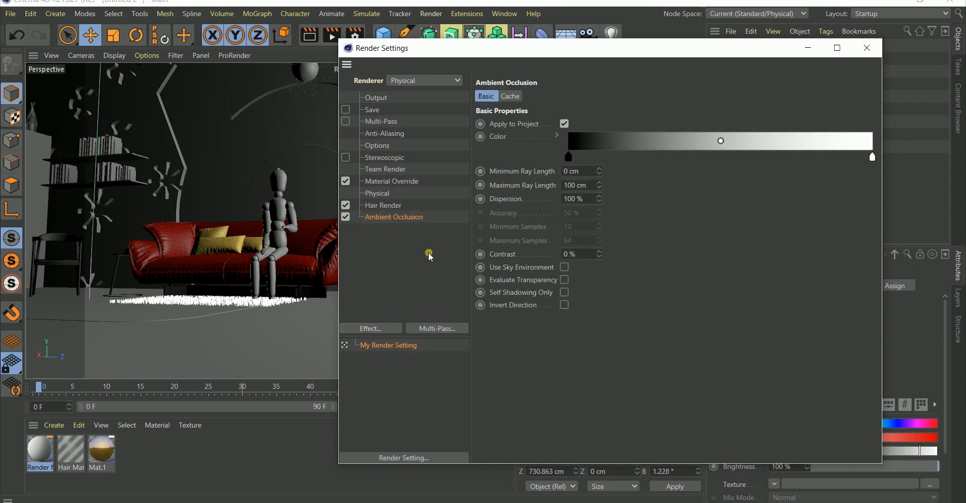
click(373, 331)
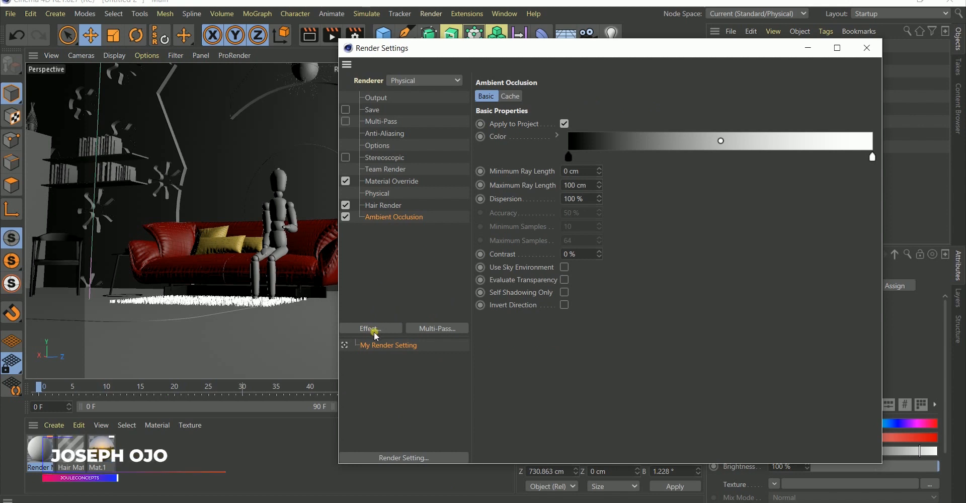
click(375, 332)
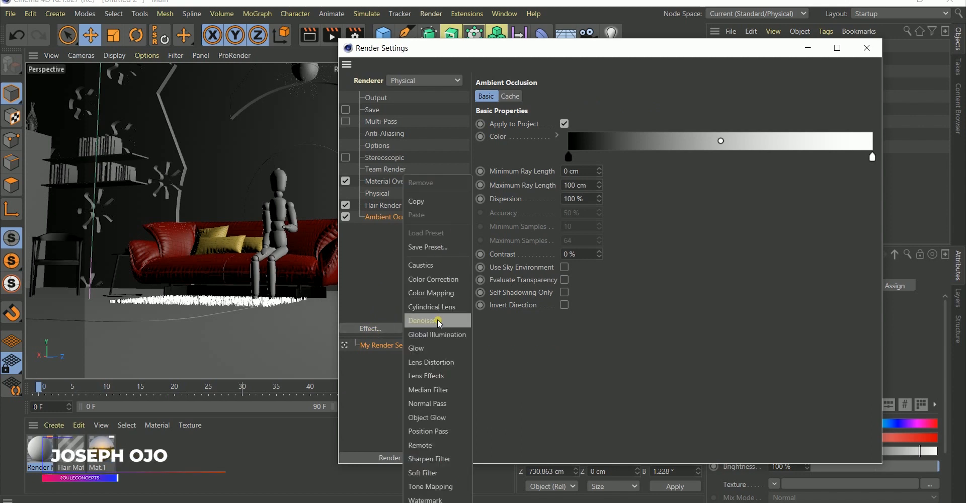
click(435, 335)
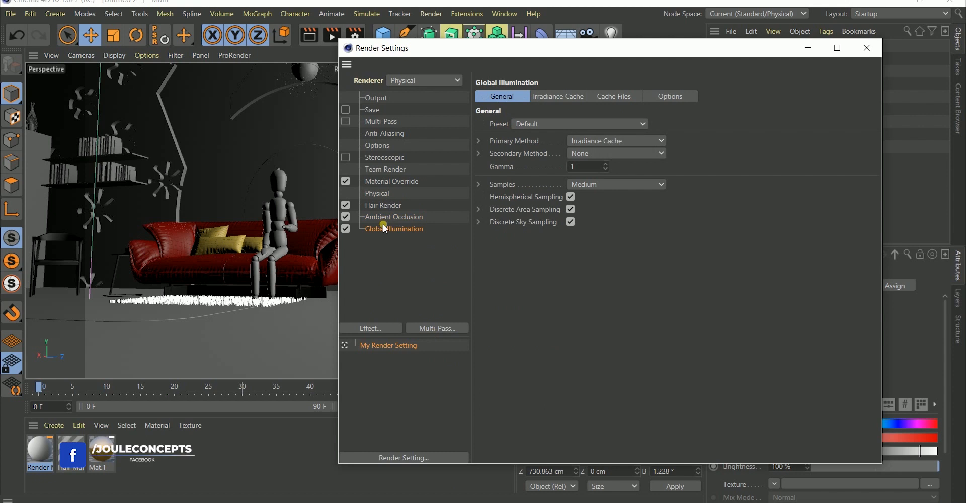
Step: Lighten the black knot of the Ambient Occlusion color gradient to a grey with a V value of about 48 %
click(387, 220)
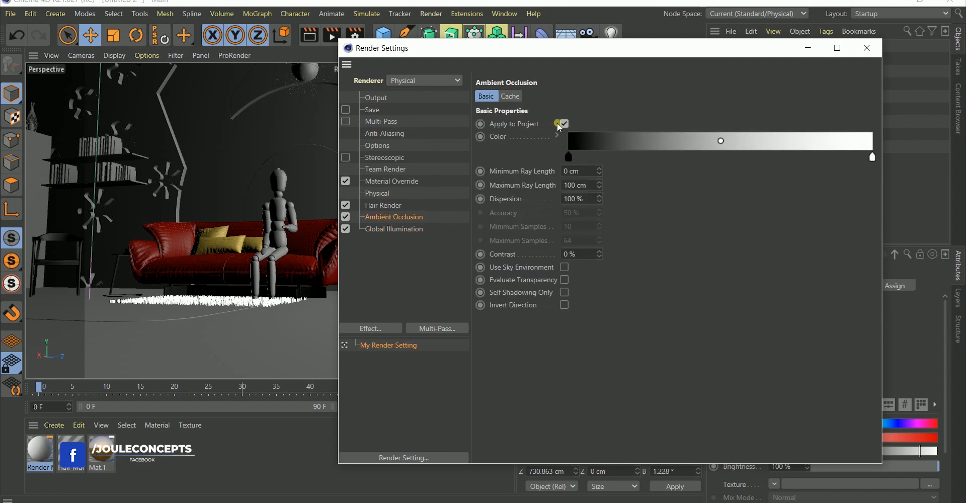
double_click(571, 153)
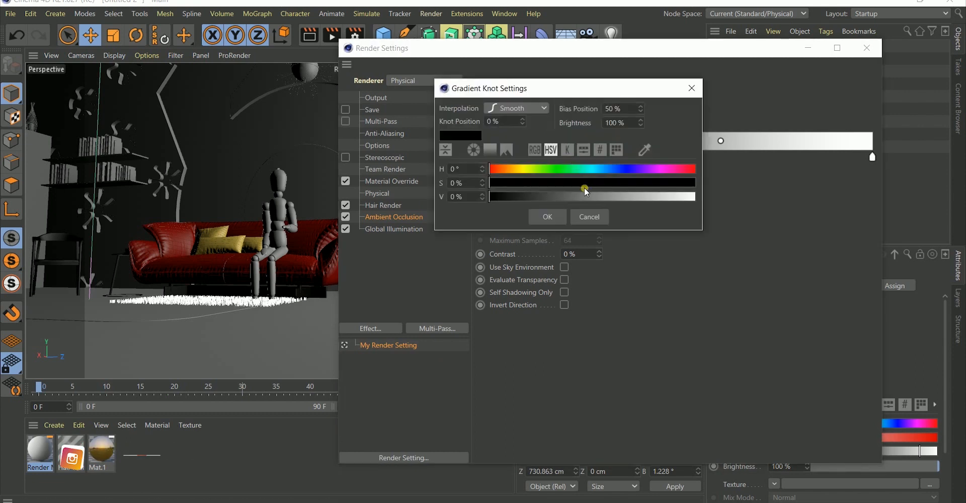
drag(576, 198, 588, 196)
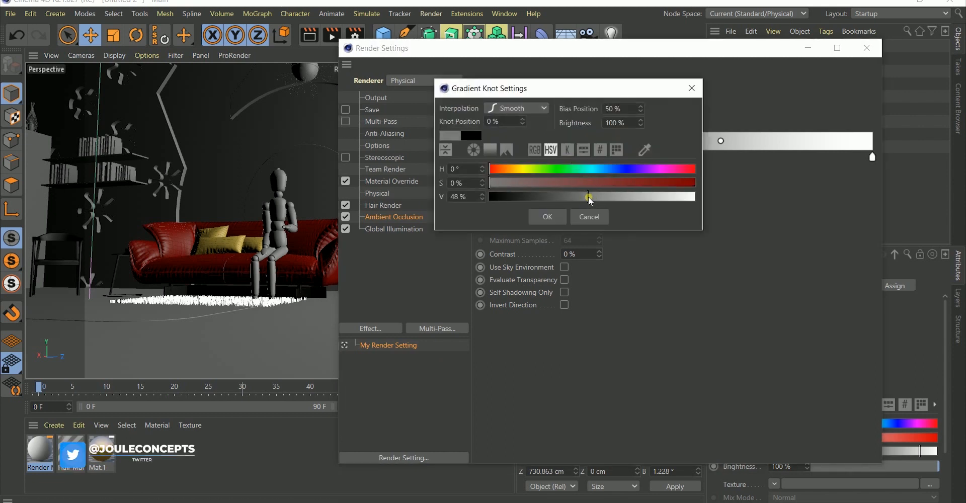
click(545, 217)
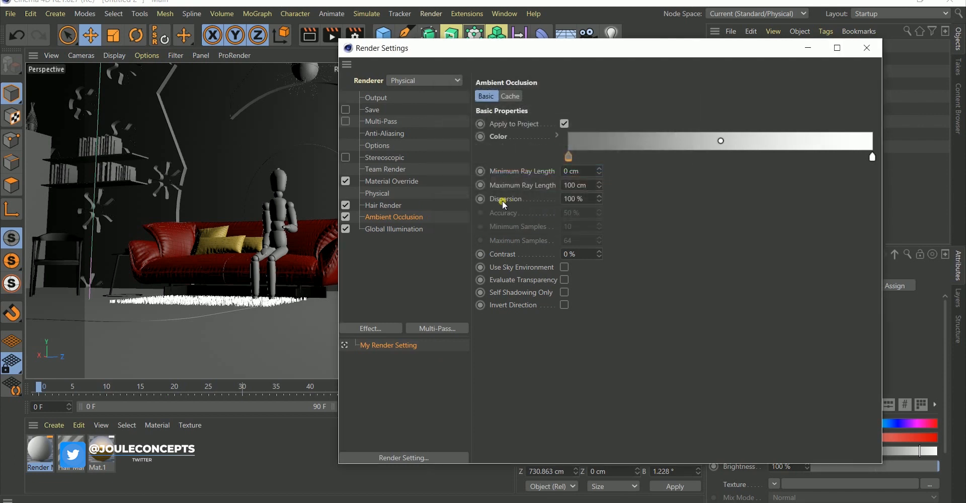
Step: Set the Ambient Occlusion Dispersion to 50 %
drag(586, 201, 502, 190)
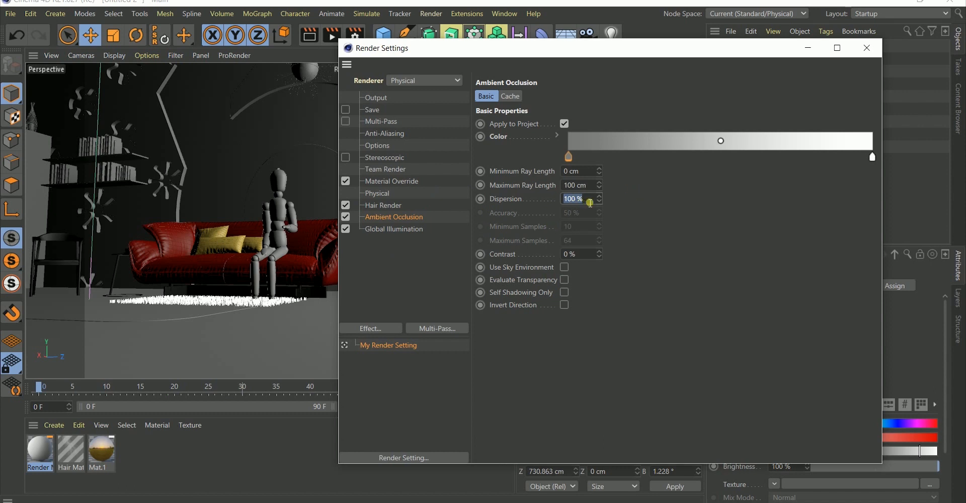
text(50)
key(Return)
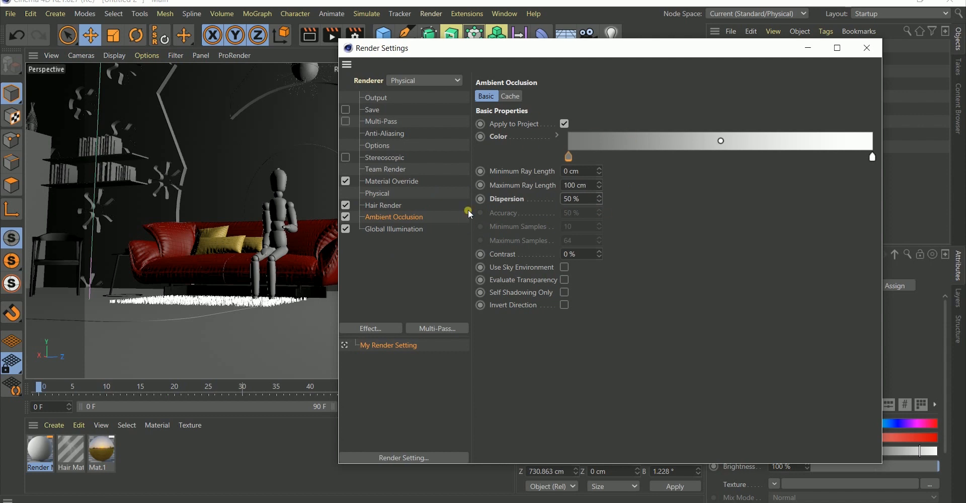
Step: Set the Global Illumination Samples to Low
click(399, 229)
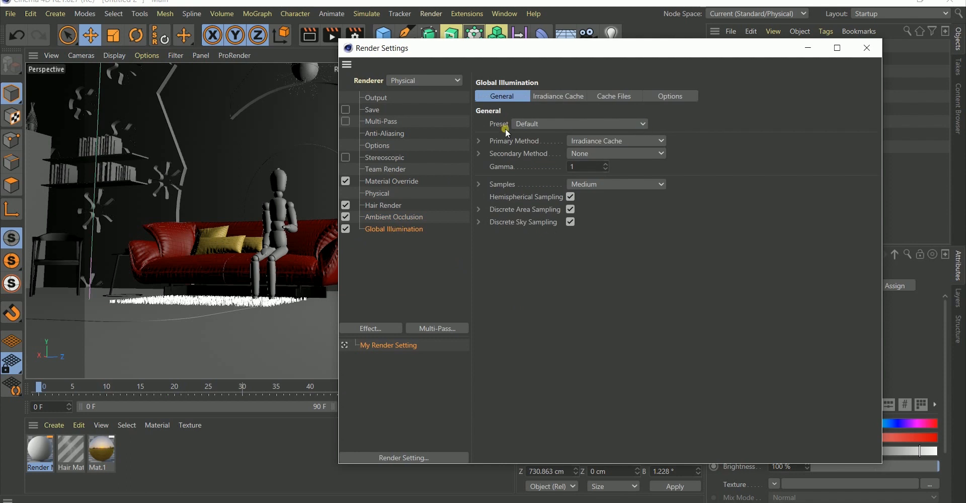
click(590, 183)
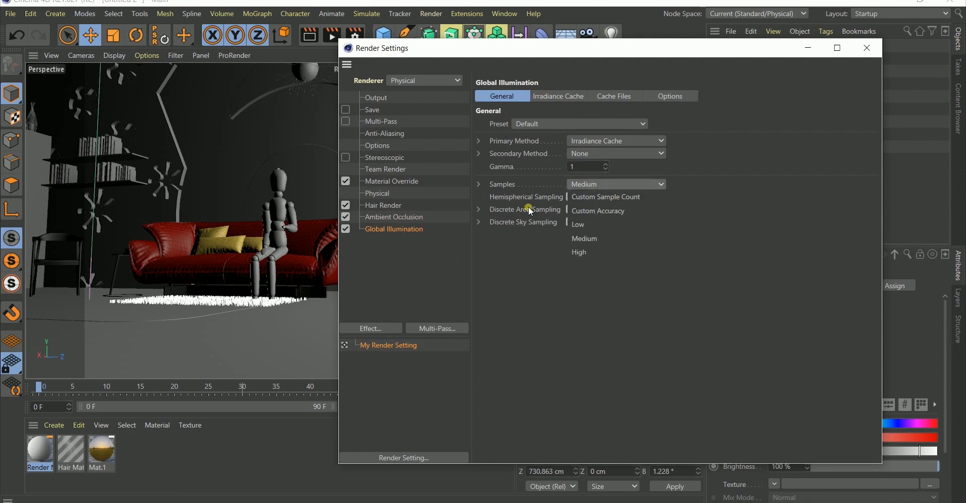
click(588, 225)
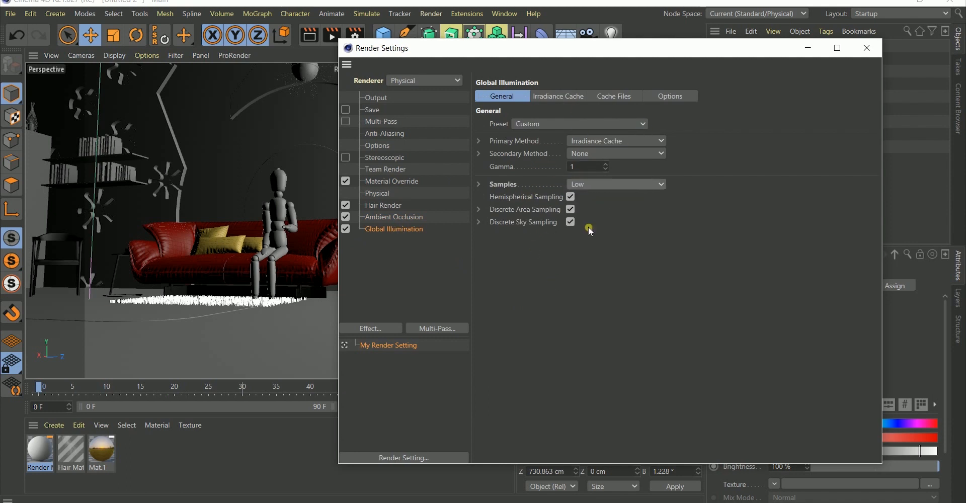
Step: Try Quasi-Monte Carlo (QMC) as the primary Global Illumination method and return it to Irradiance Cache
click(590, 140)
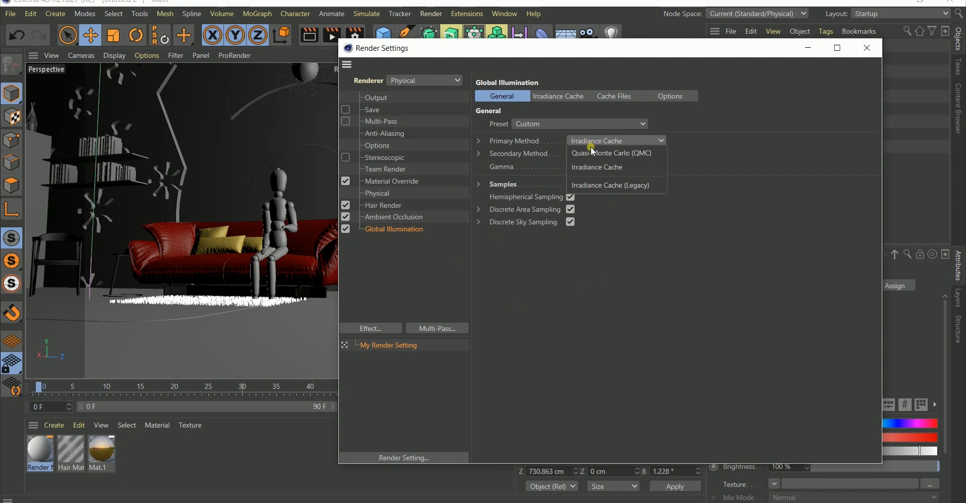
click(594, 153)
click(608, 153)
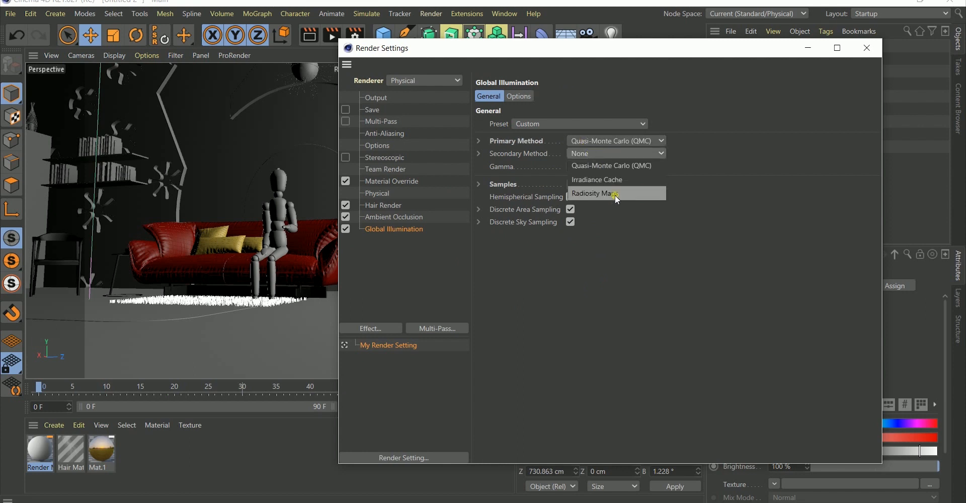
click(711, 119)
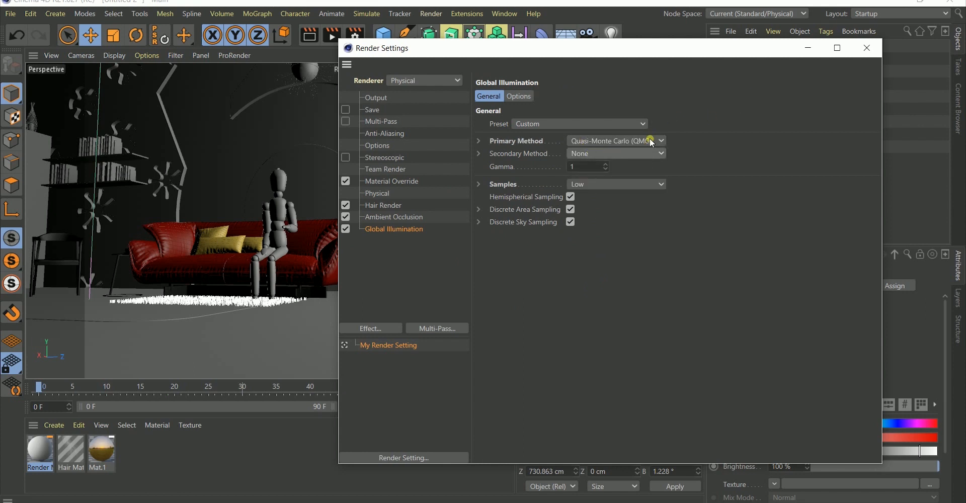
click(615, 154)
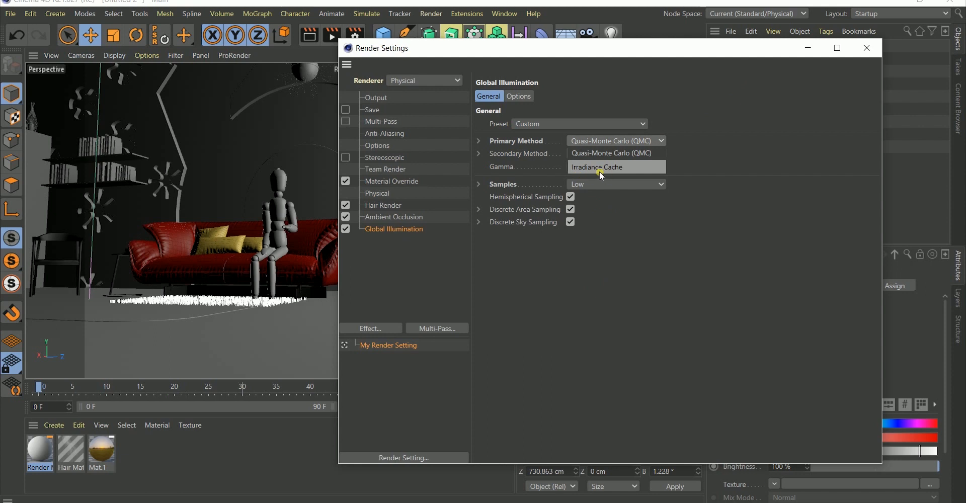
click(599, 171)
Step: Set the secondary Global Illumination method to Light Mapping and the irradiance cache Record Density to Low
click(591, 152)
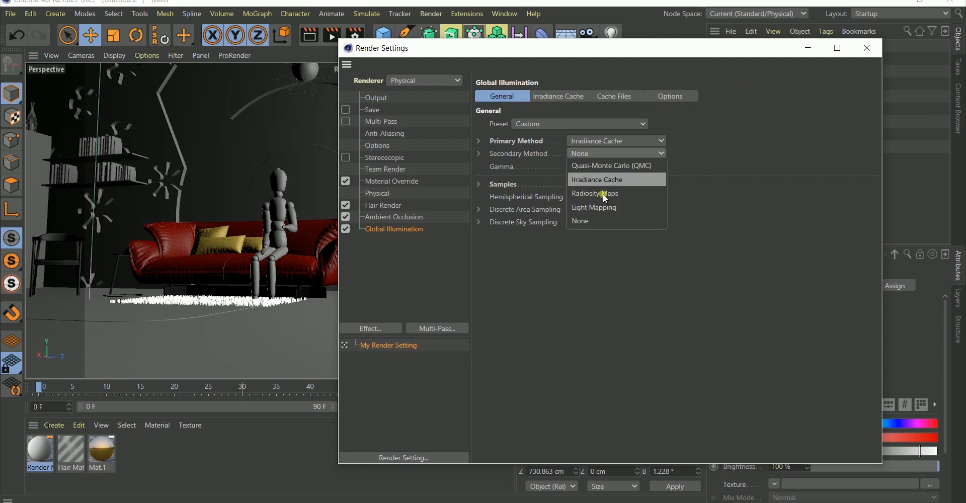
click(582, 208)
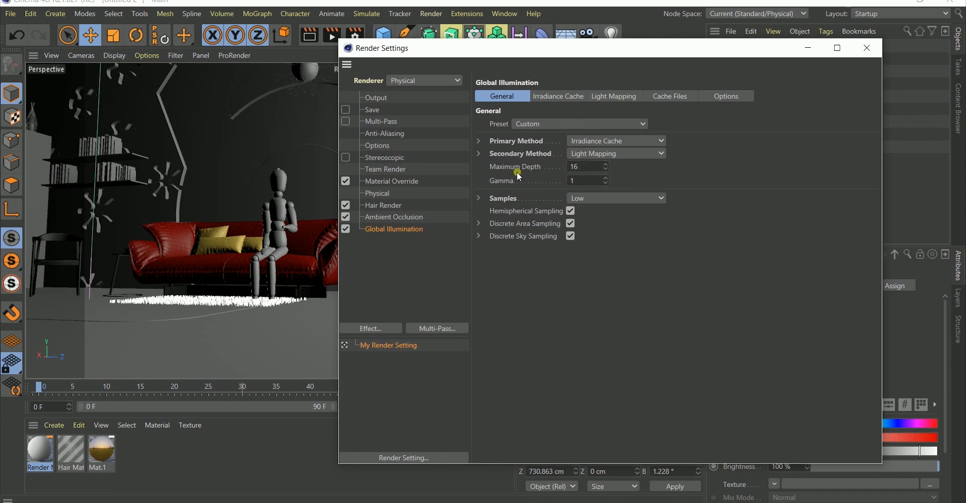
click(549, 95)
click(559, 124)
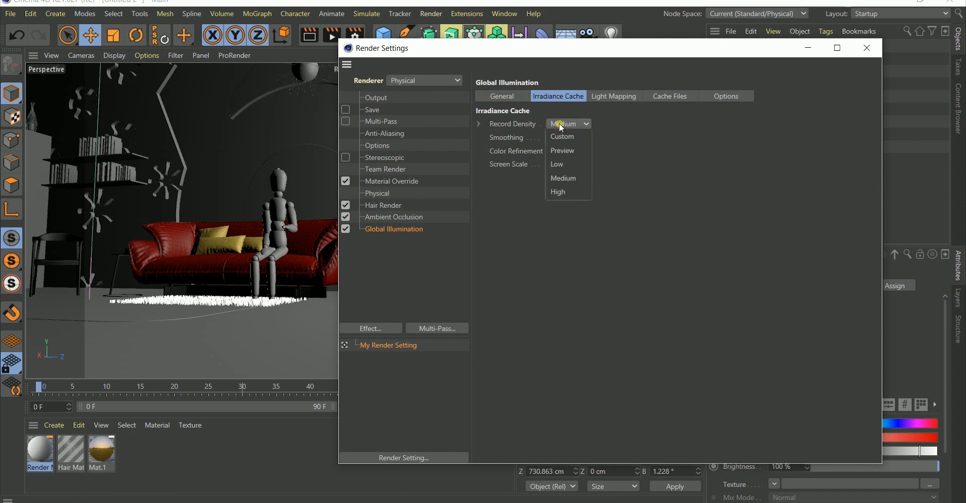
click(563, 164)
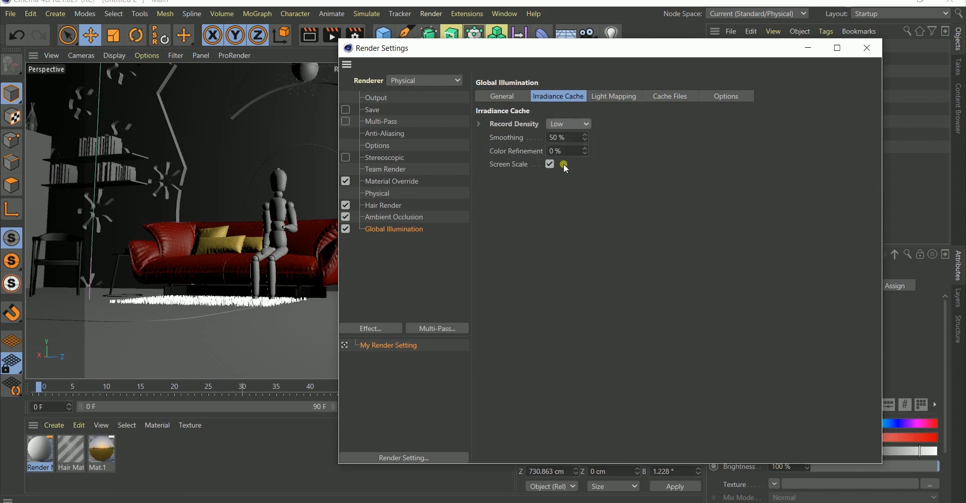
Step: Expand the Record Density details, try a Max Rate of 0 and return it to -1
click(478, 123)
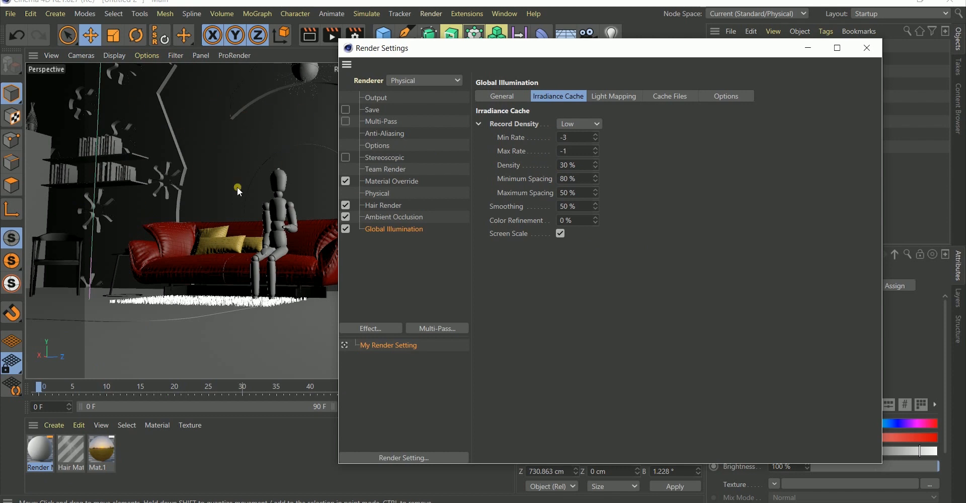
double_click(567, 151)
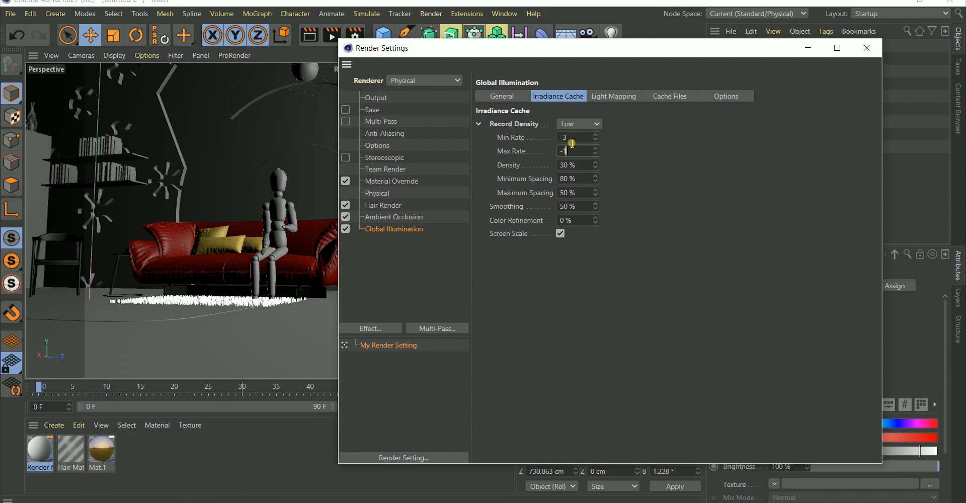
key(shift+Tab)
drag(574, 154, 517, 154)
click(561, 137)
click(581, 152)
text(0)
key(Return)
drag(573, 153, 457, 156)
text(-1)
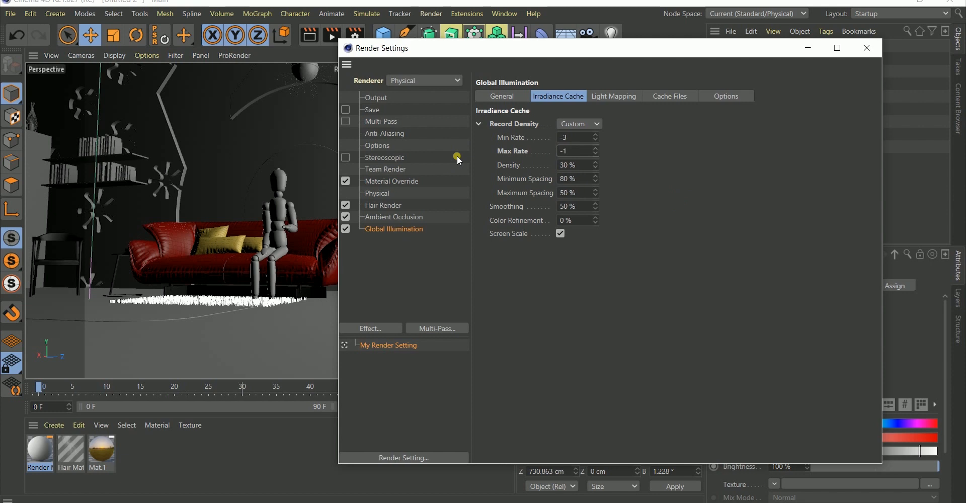
Step: Enable Build Radiosity Maps for Light Mapping and review the Global Illumination options and cache file settings
click(612, 96)
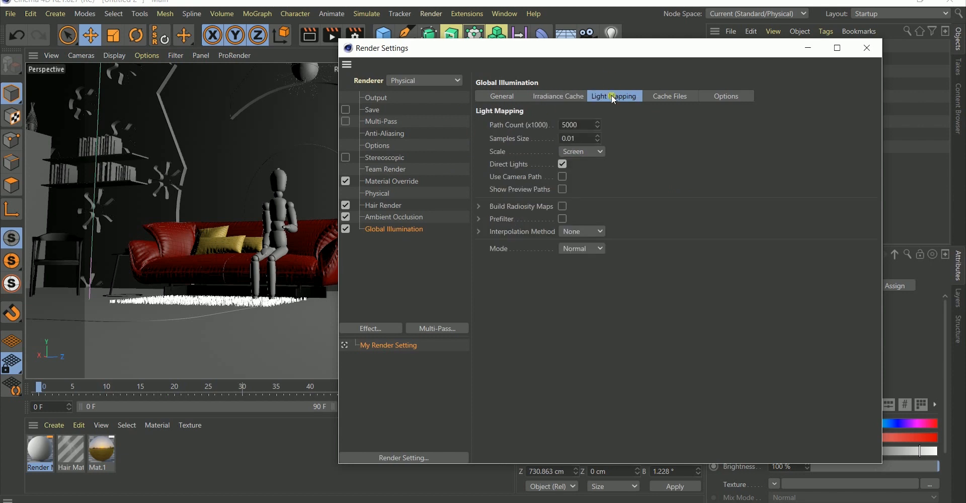
click(657, 95)
click(610, 97)
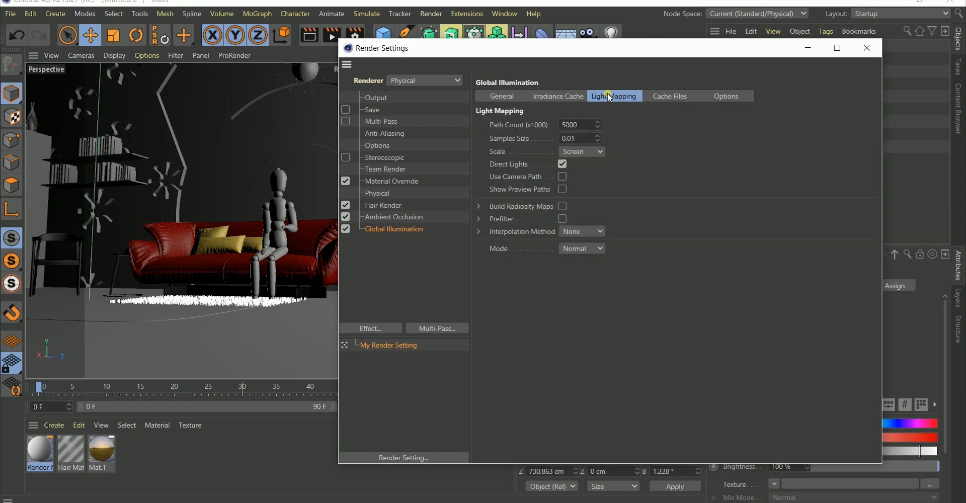
click(562, 207)
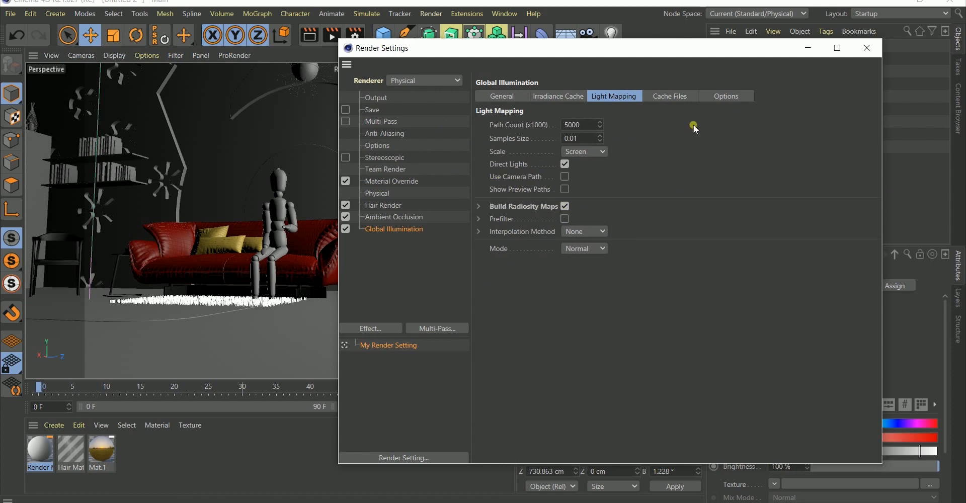
click(731, 97)
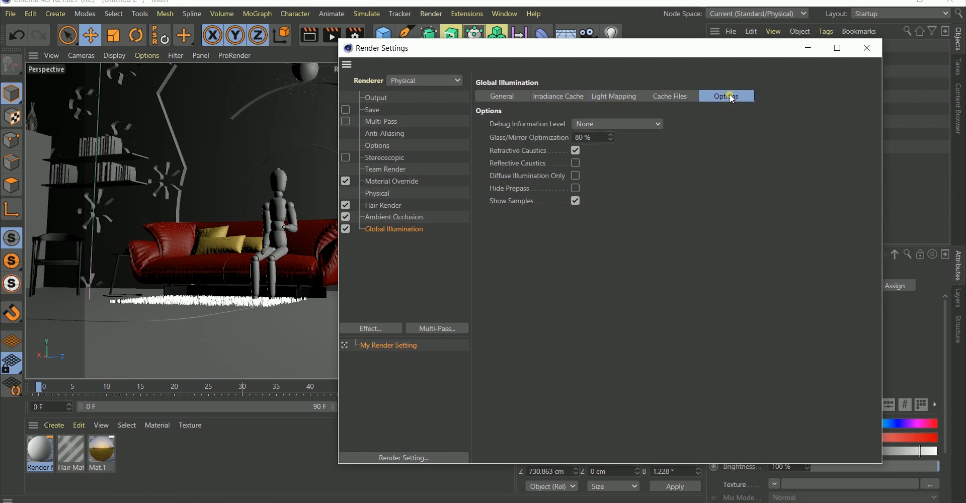
click(688, 95)
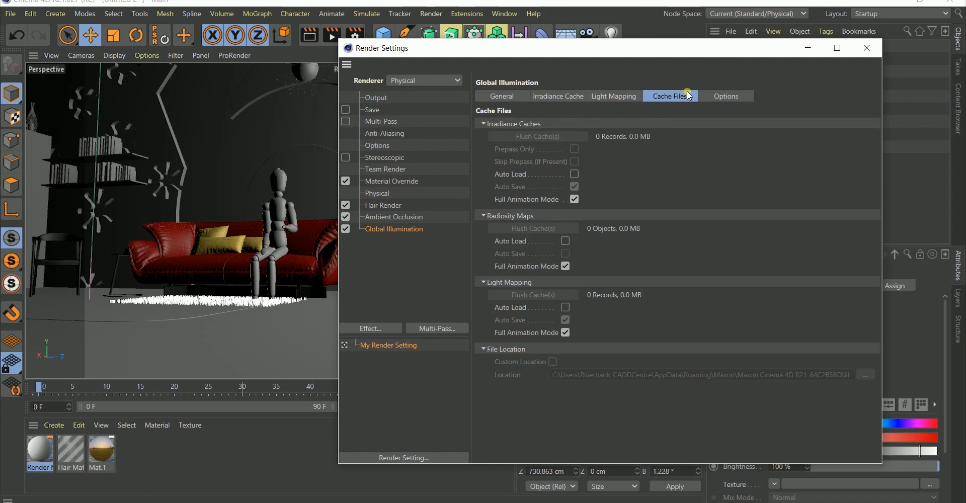
Step: Review the Physical renderer's basic and advanced settings, trying Motion Blur on and off
click(376, 193)
drag(594, 47, 510, 66)
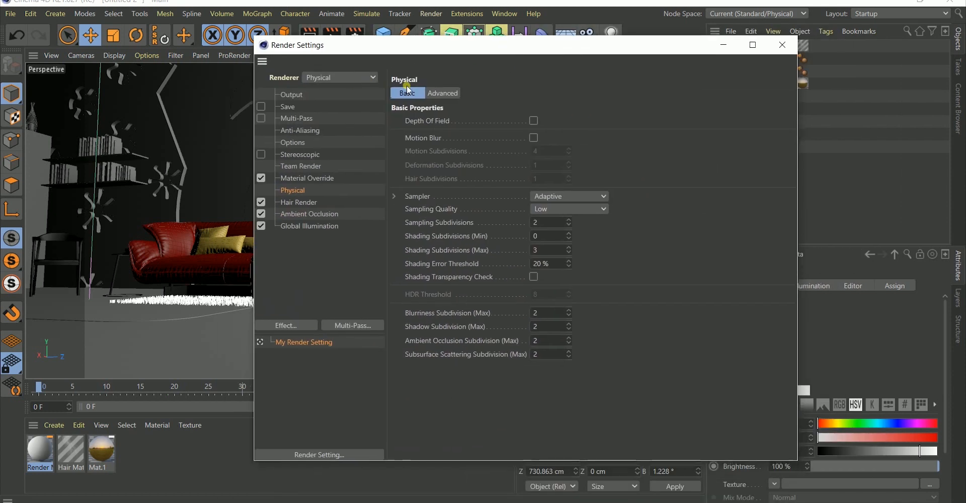
click(436, 93)
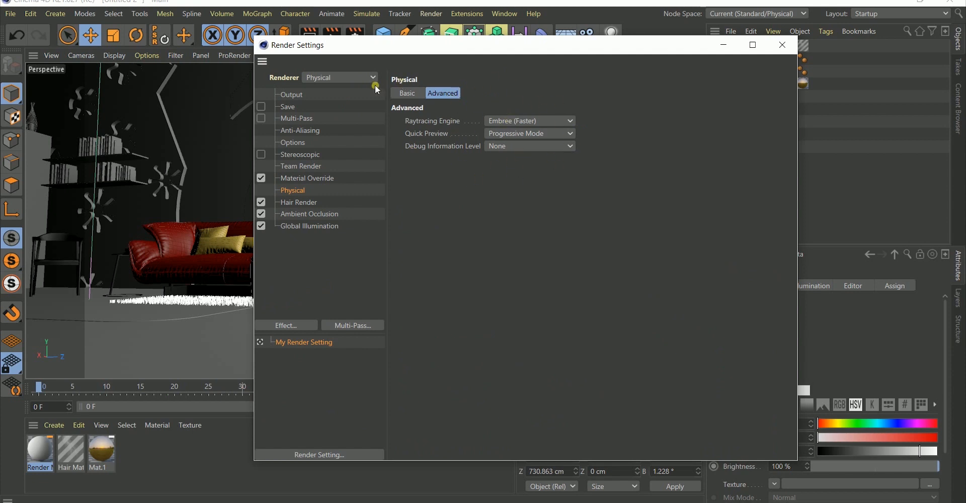
click(405, 94)
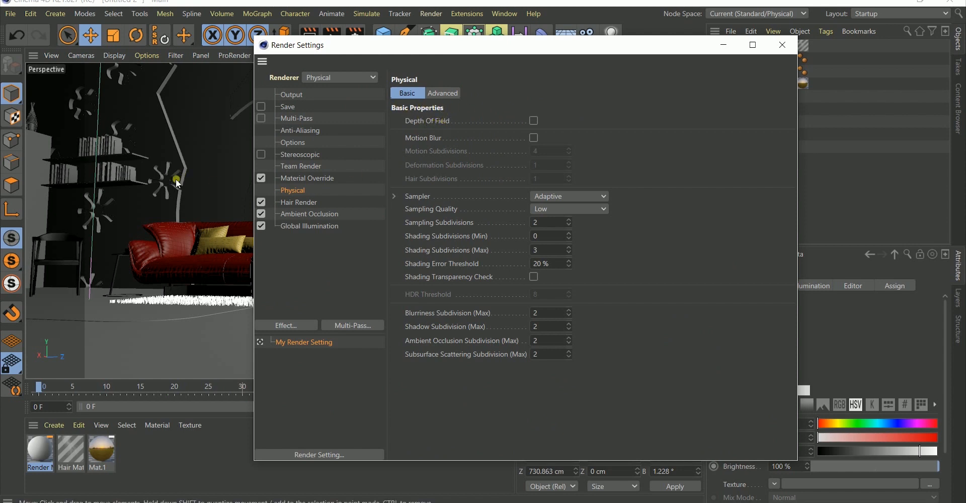
drag(403, 45, 674, 29)
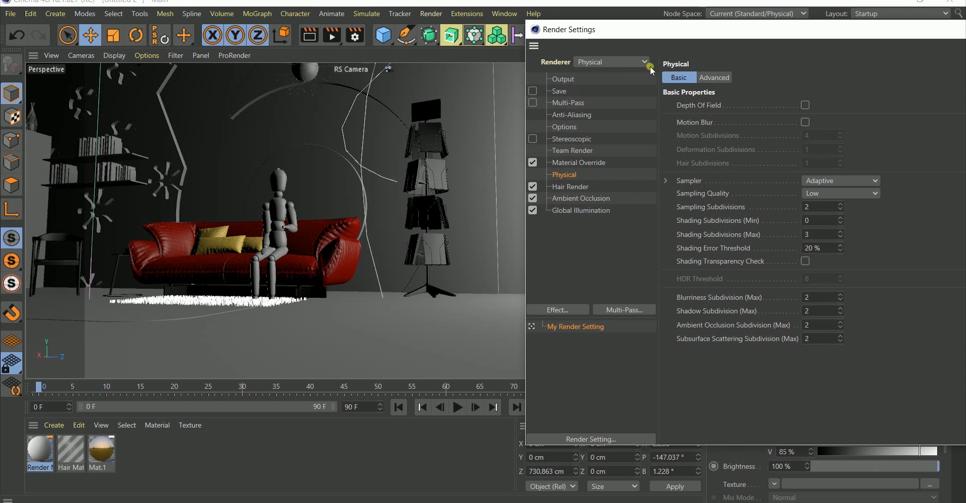
drag(679, 31, 542, 25)
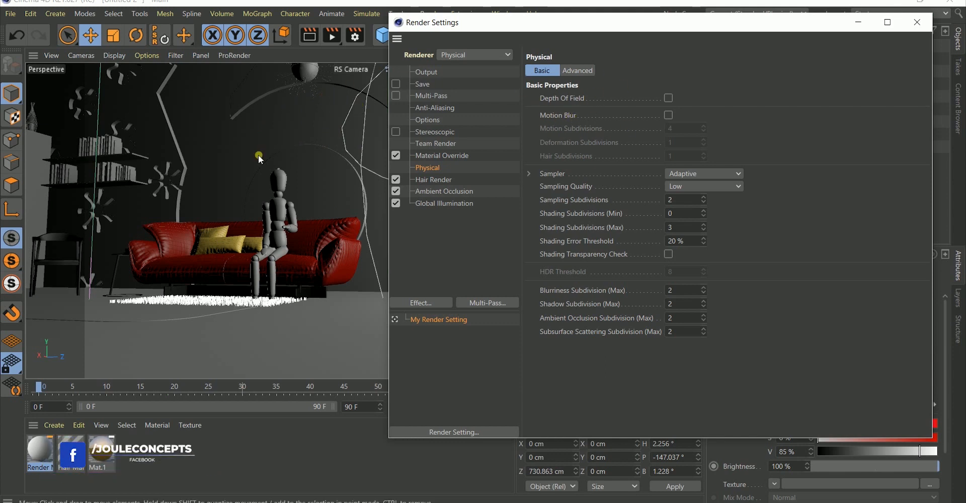
click(669, 115)
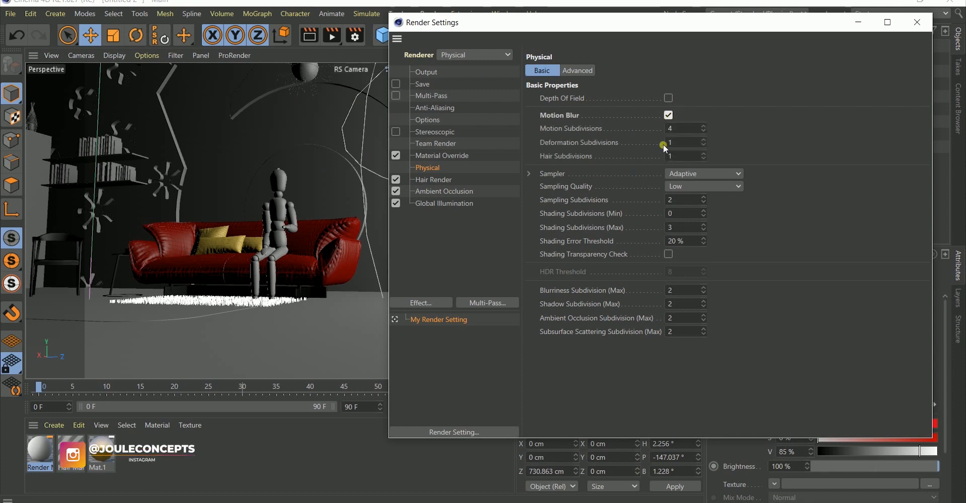
click(668, 117)
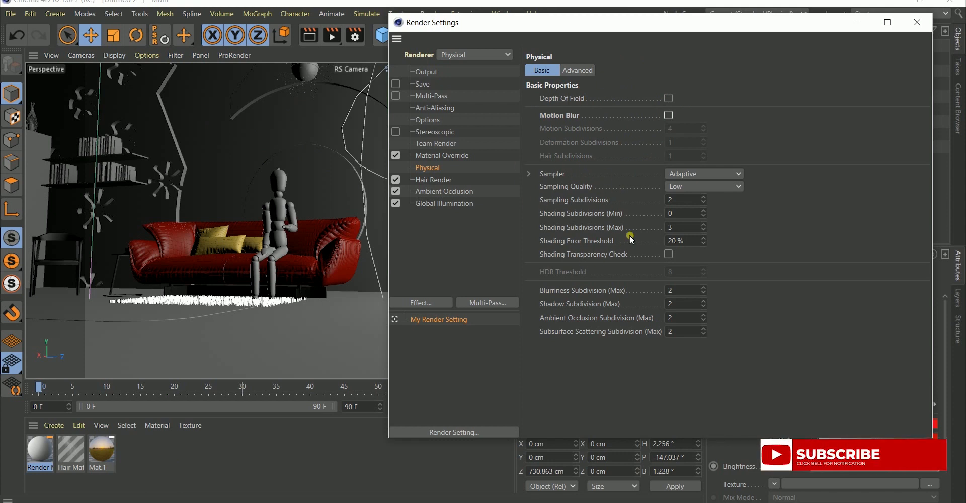
Step: Compare the Adaptive and Fixed samplers of the Physical renderer and set the Sampler to Fixed
click(700, 174)
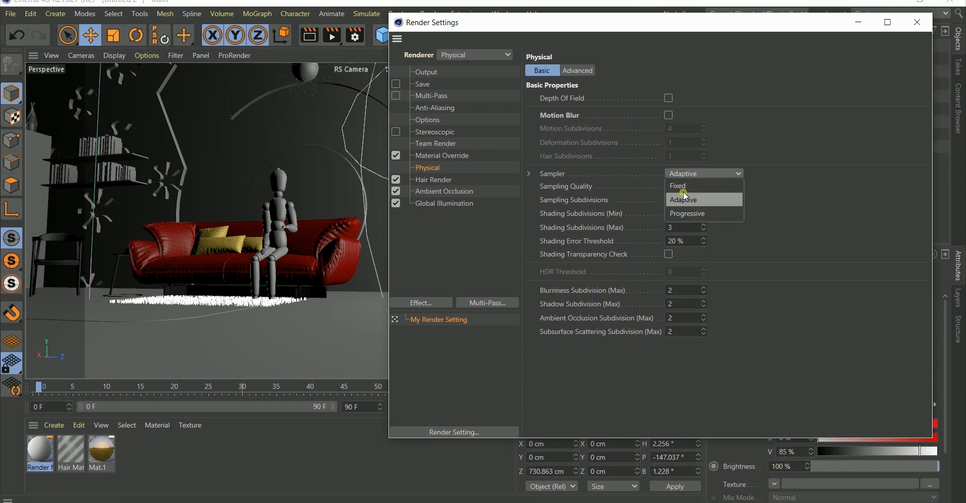
click(685, 189)
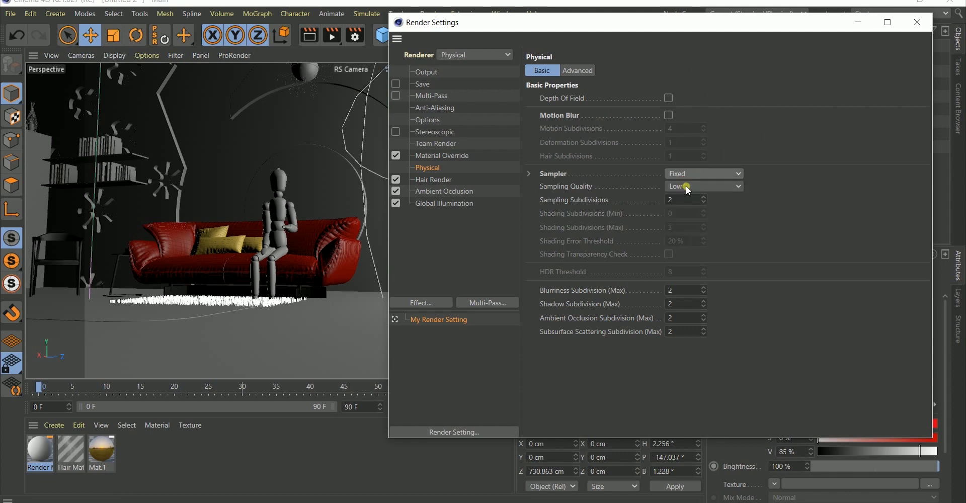
click(698, 177)
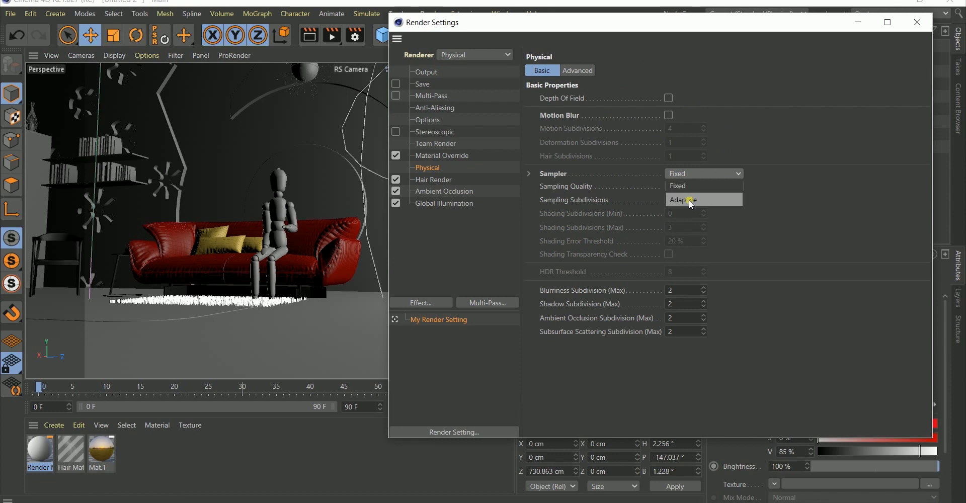
click(732, 171)
click(714, 173)
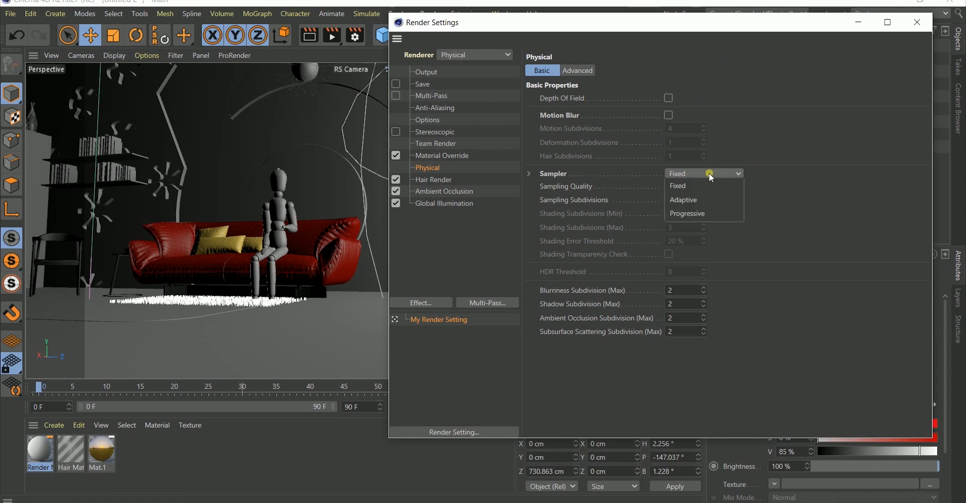
click(682, 200)
click(701, 173)
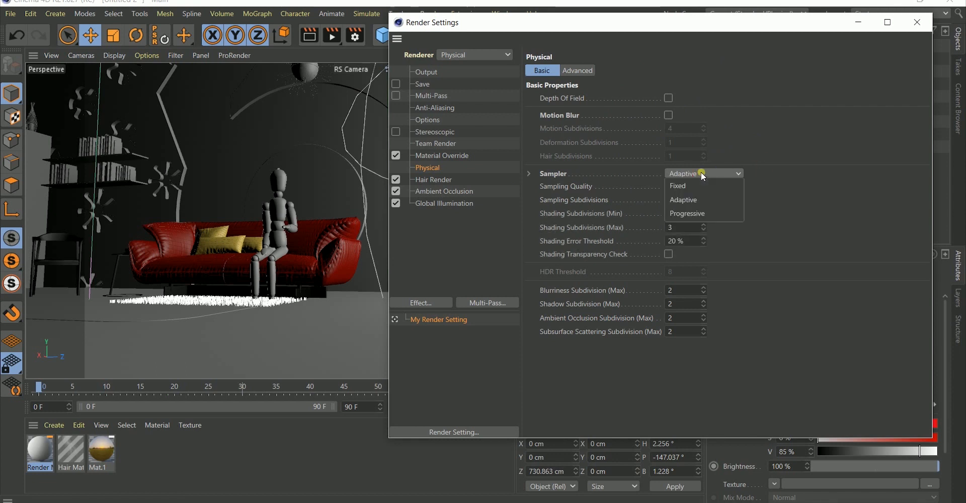
click(687, 182)
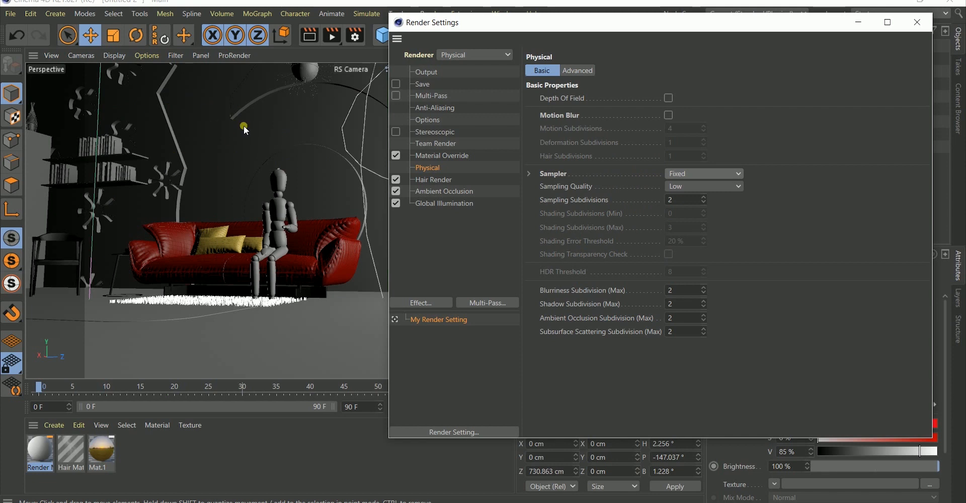
Step: Render the interior scene to the Picture Viewer and reposition the render window over the viewport
drag(562, 24, 734, 39)
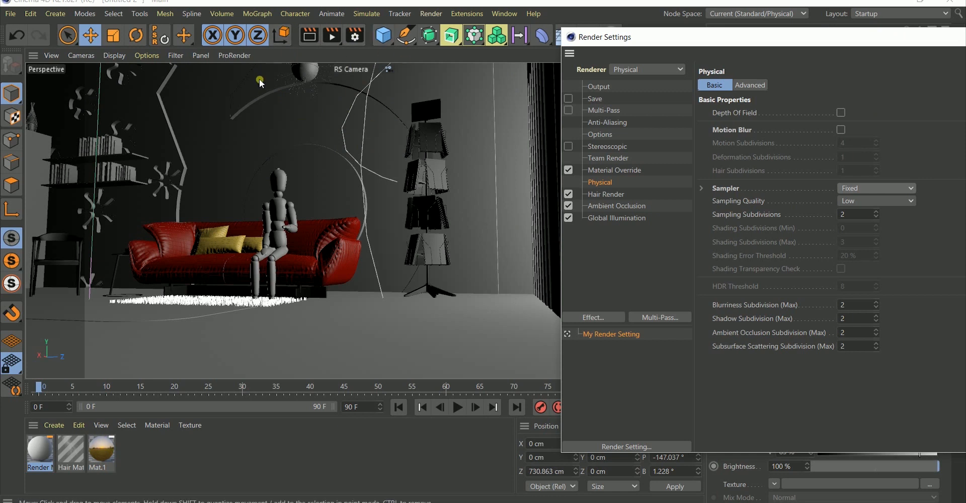
click(331, 38)
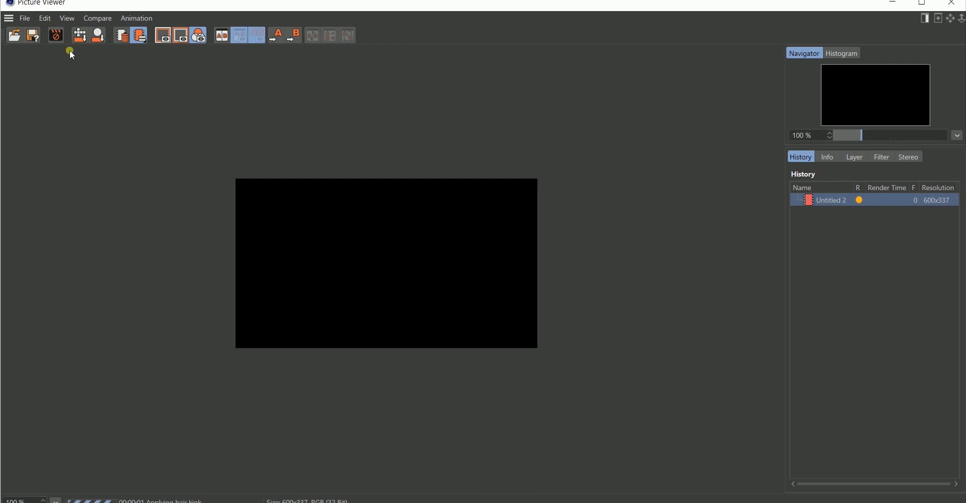
drag(4, 3, 266, 130)
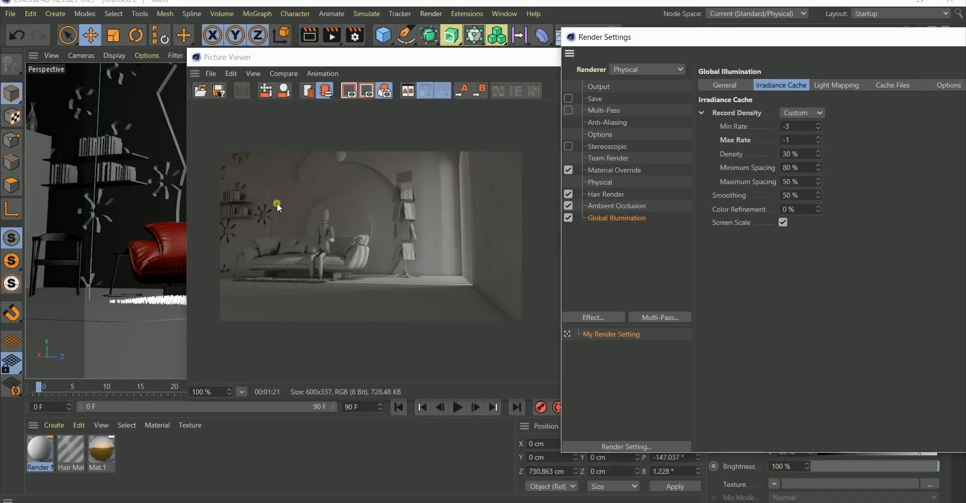
Step: Enlarge the finished render to about 135 % and examine it beside the render settings
click(181, 49)
drag(181, 49, 85, 21)
click(317, 219)
scroll(324, 183, up, 2)
scroll(317, 228, up, 3)
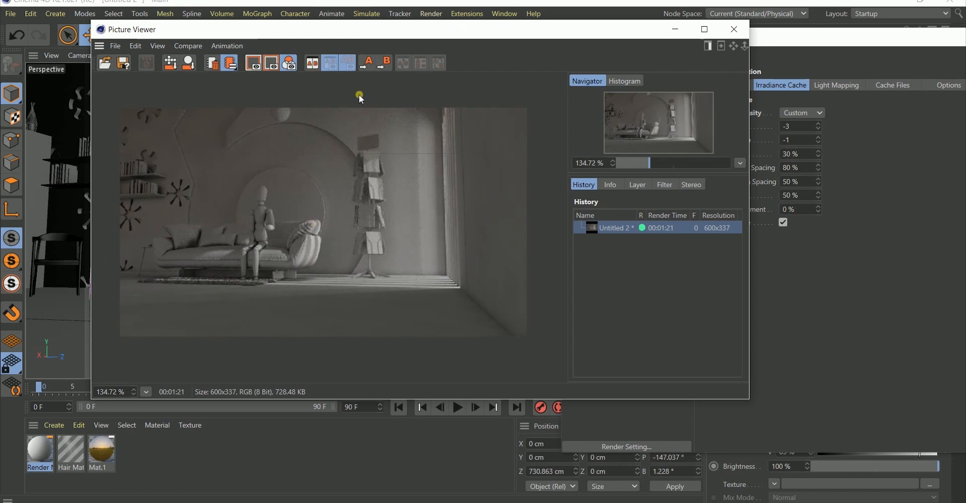
drag(400, 35, 320, 30)
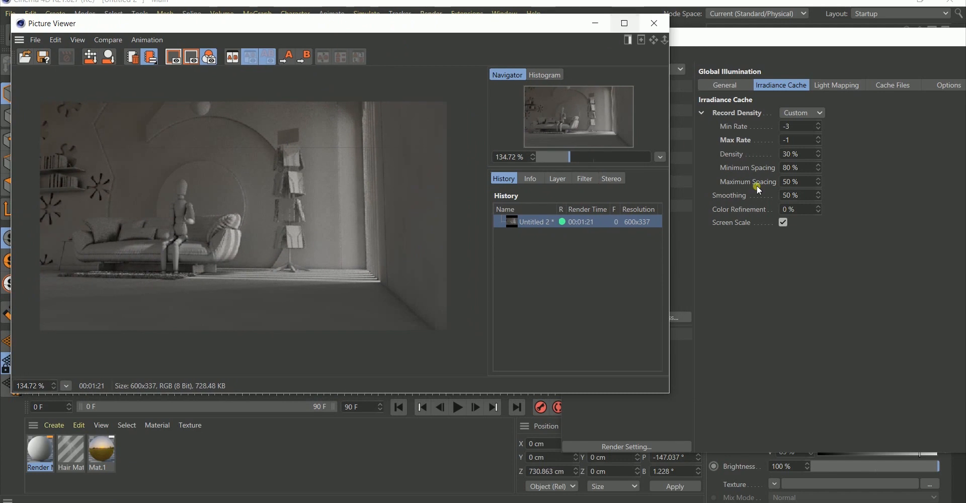
Step: Return to the Physical render settings, try the Progressive sampler and set the Sampler to Adaptive
click(724, 34)
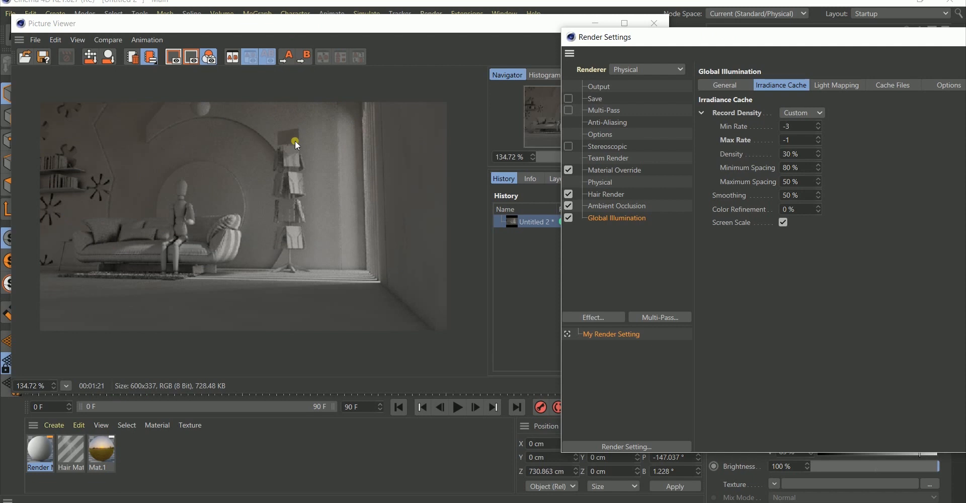
click(600, 184)
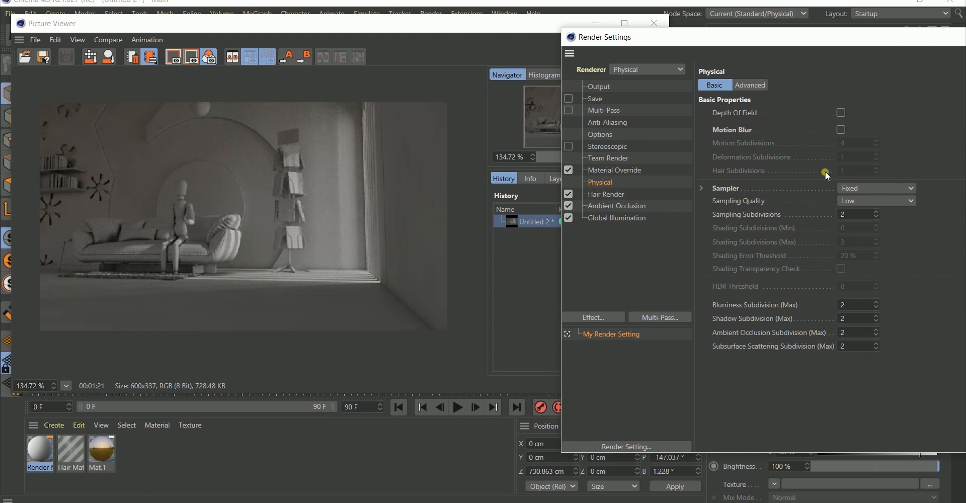
click(856, 200)
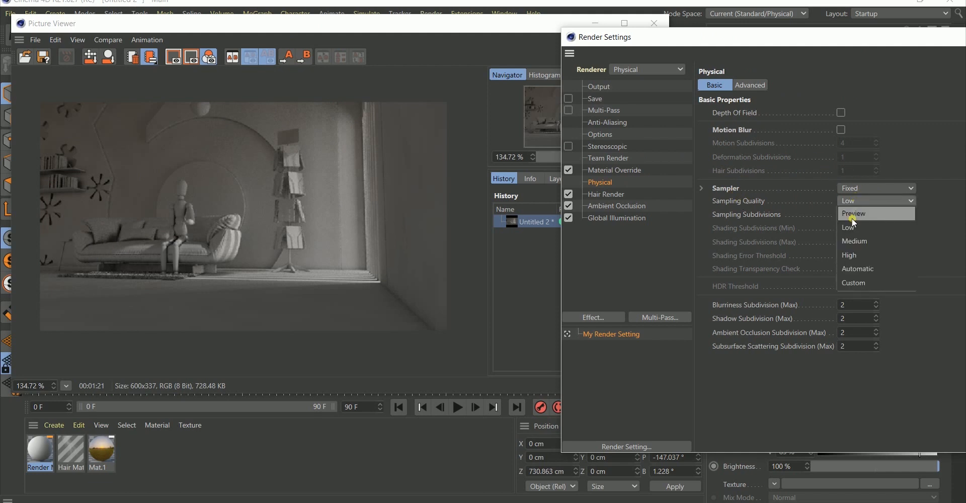
click(856, 184)
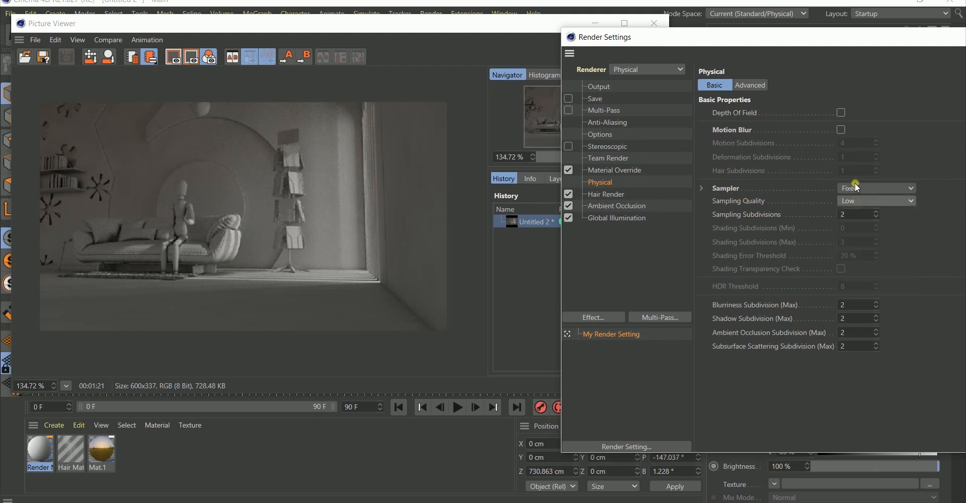
click(859, 188)
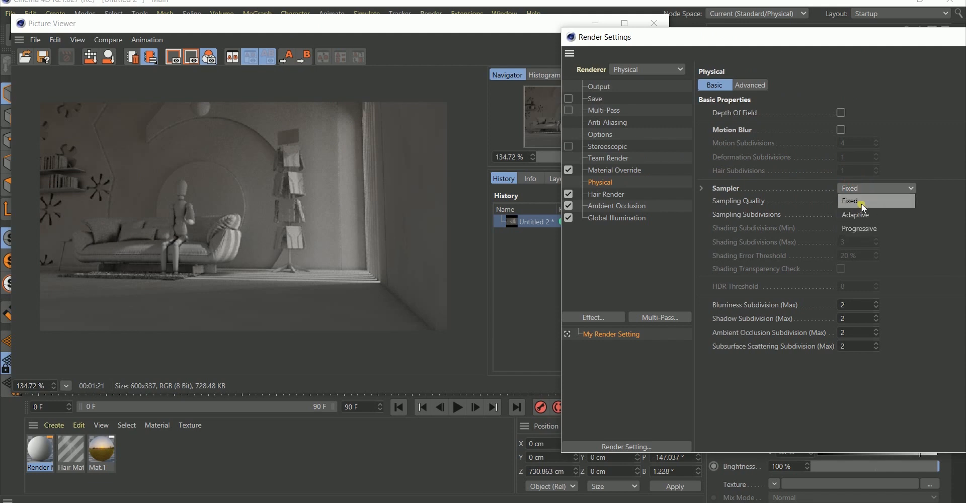
click(860, 214)
click(869, 202)
click(863, 188)
click(863, 188)
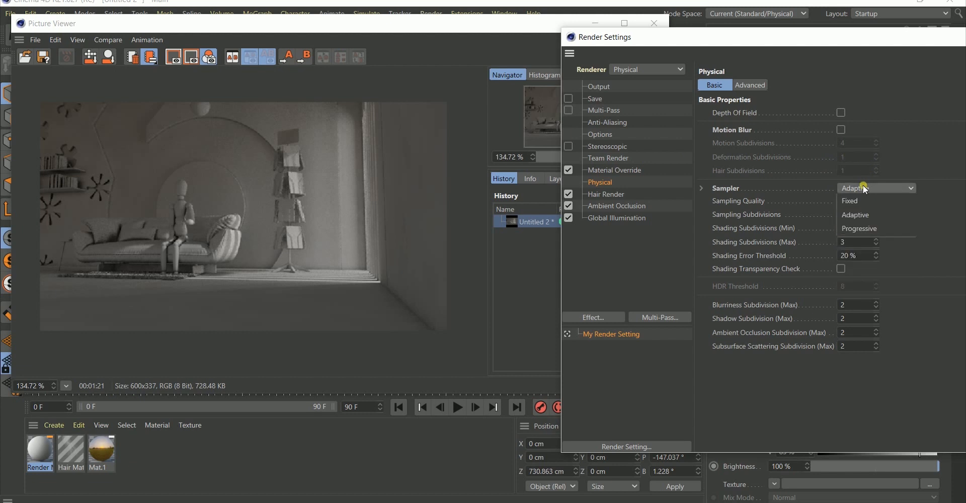
click(859, 231)
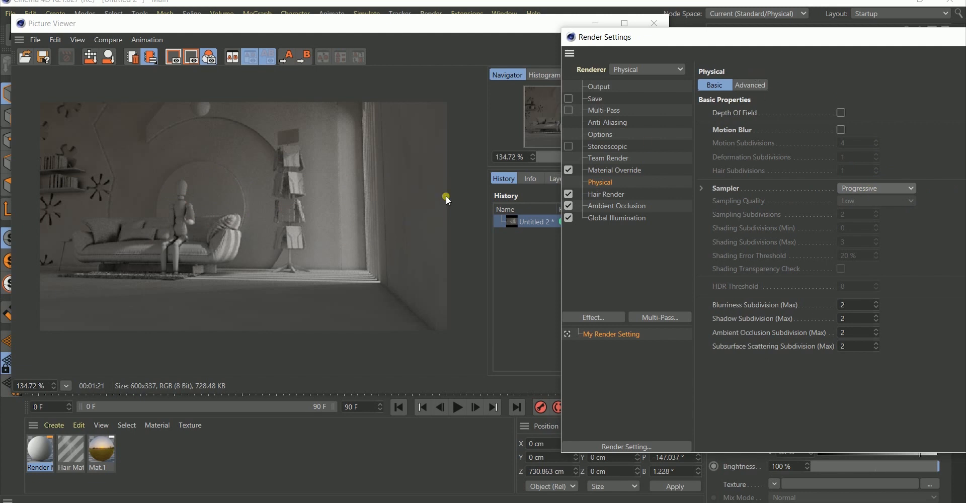
click(868, 189)
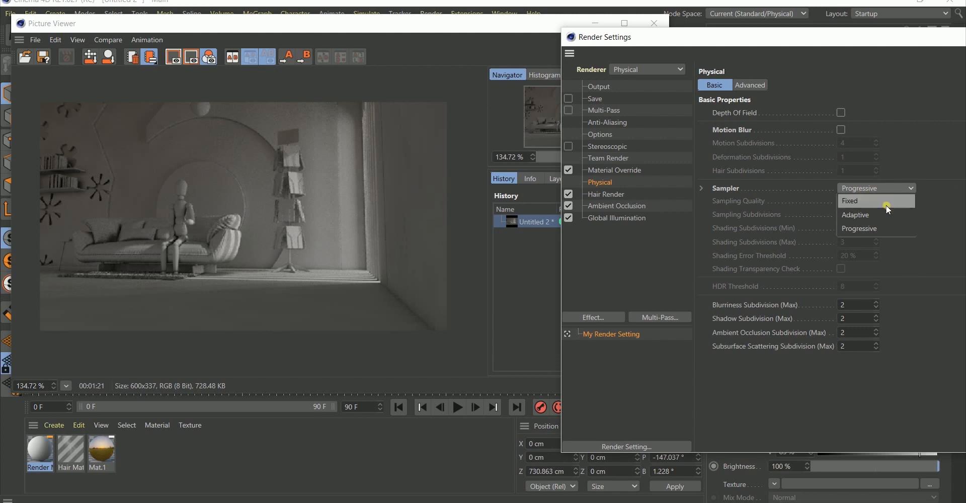
click(849, 218)
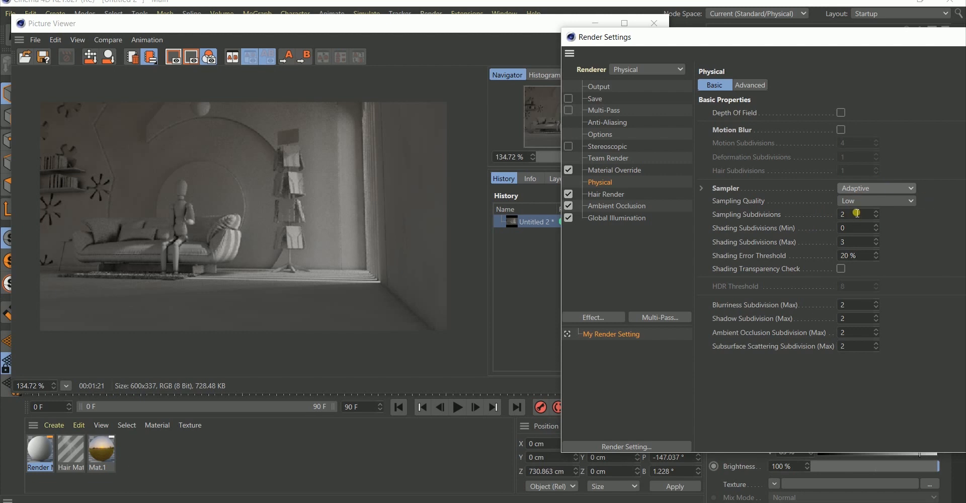
Step: Try the Preview, Low, Medium, High and Automatic presets for the Physical renderer's Sampling Quality
click(848, 201)
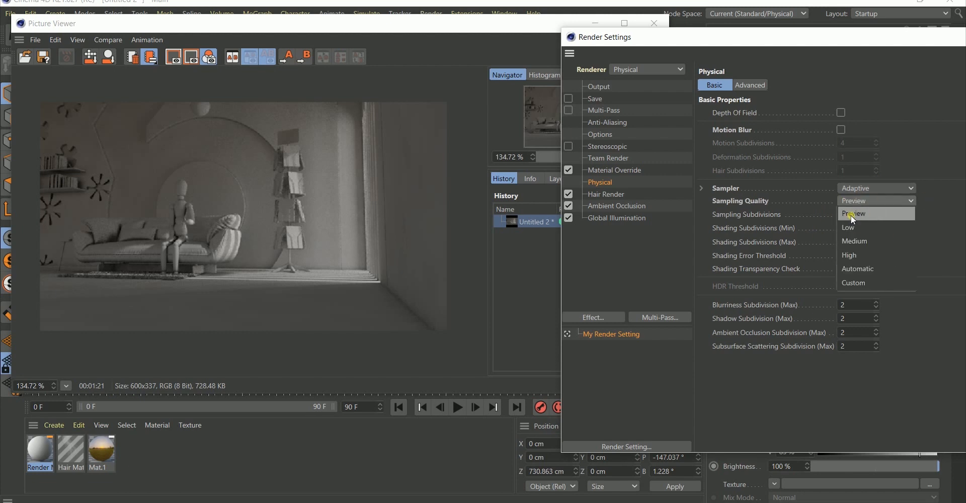
click(850, 216)
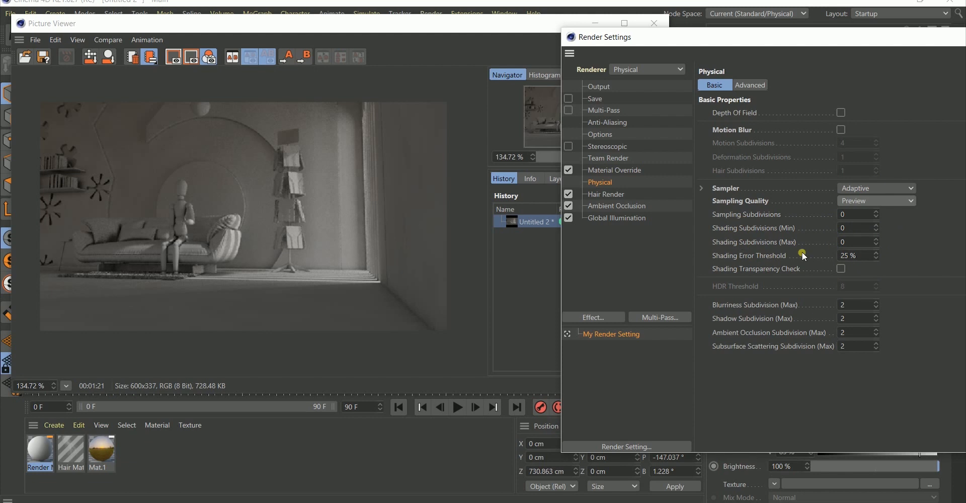
click(908, 201)
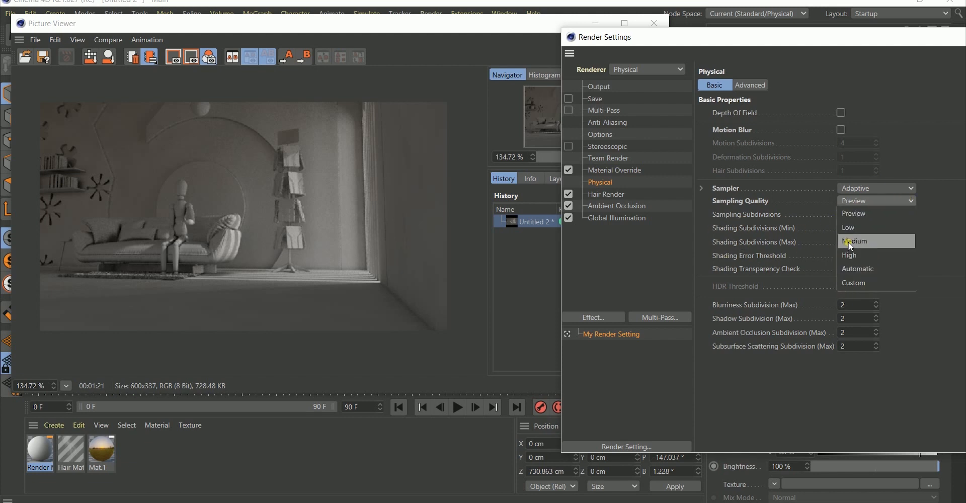
click(850, 228)
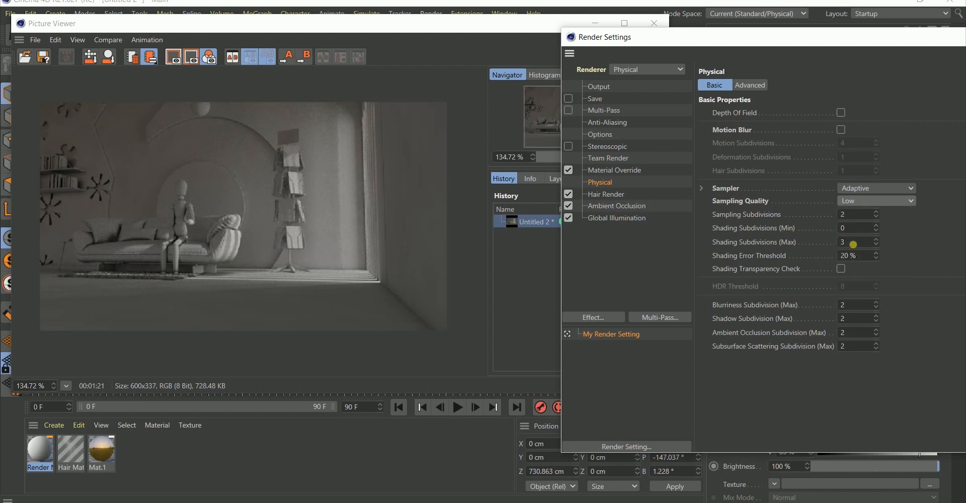
click(895, 200)
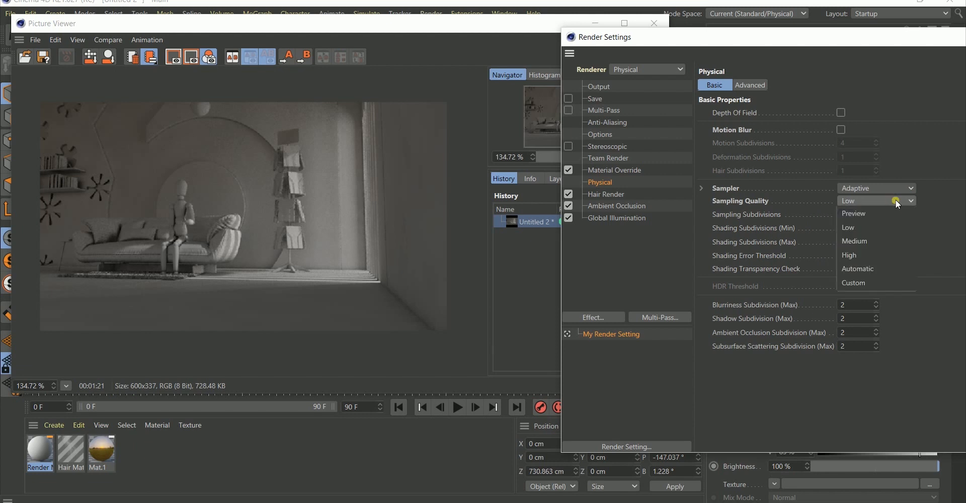
click(855, 241)
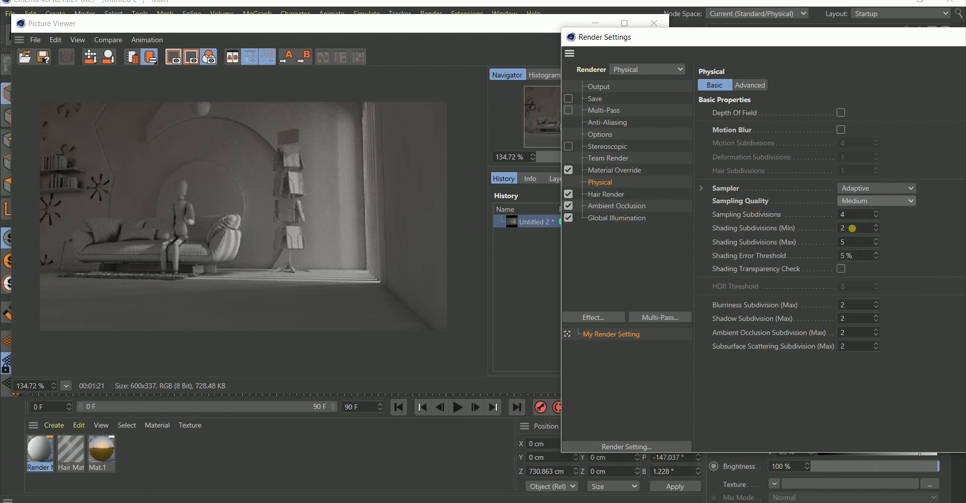
click(912, 199)
click(859, 257)
click(914, 200)
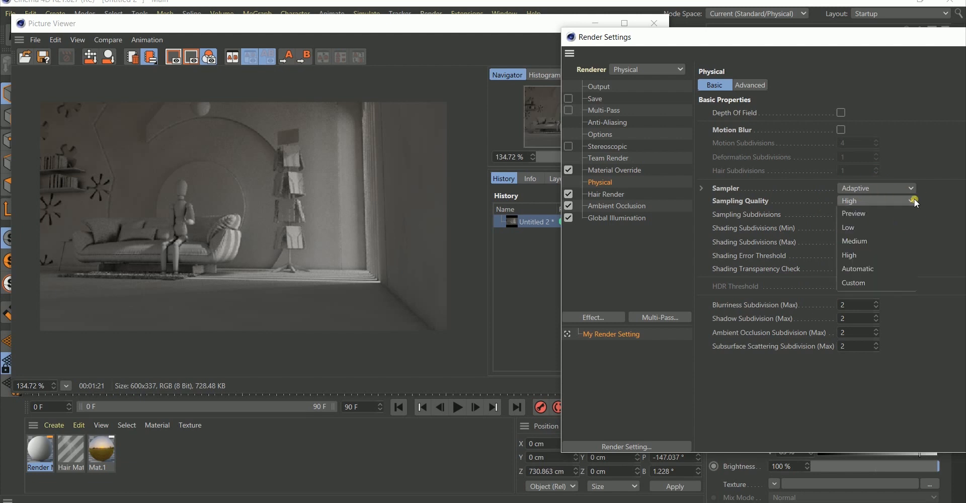
click(865, 272)
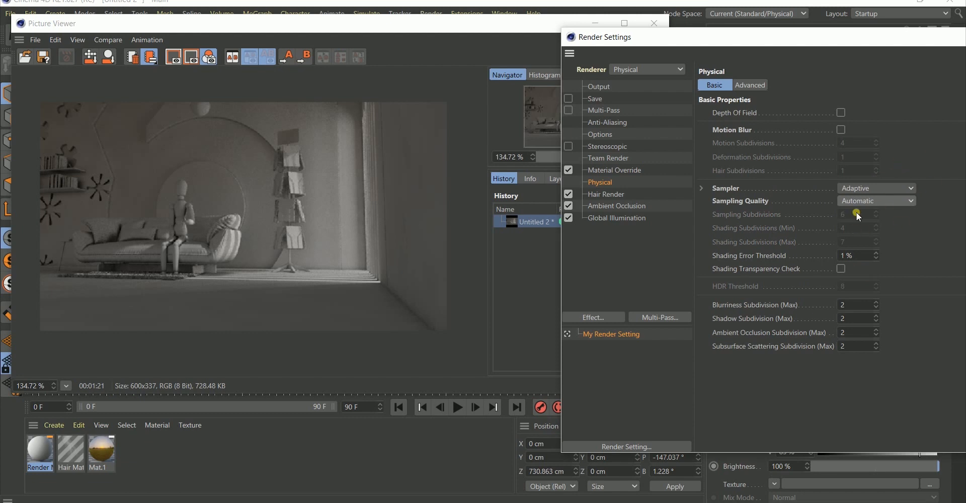
Step: Try the Fixed sampler and return the Sampler to Adaptive
click(893, 190)
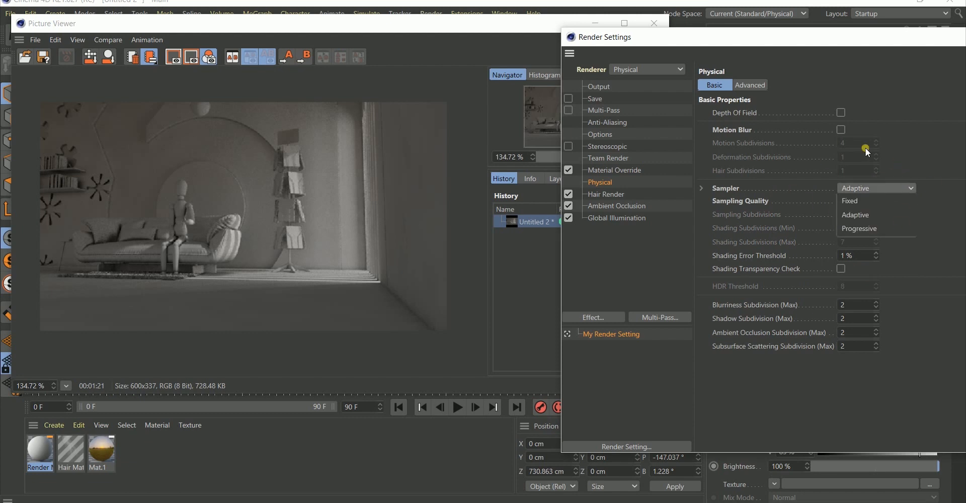
click(912, 142)
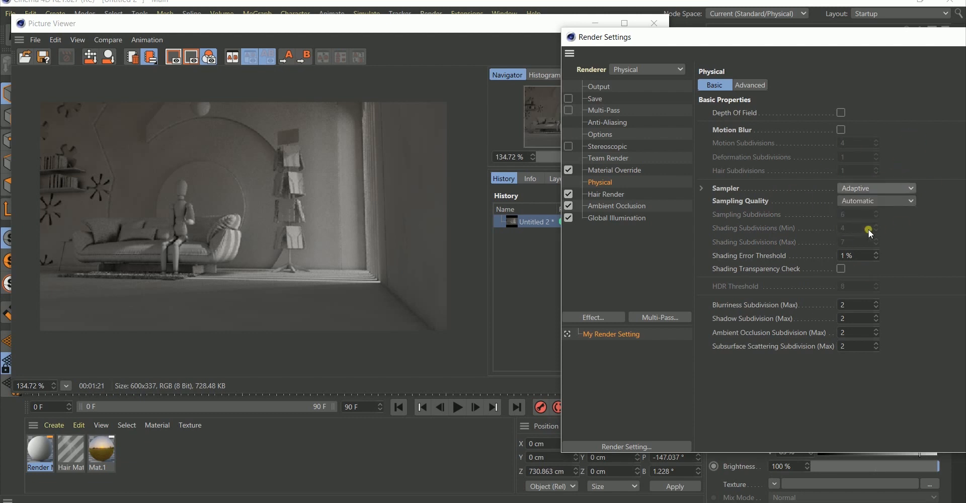
click(906, 189)
click(852, 203)
click(887, 188)
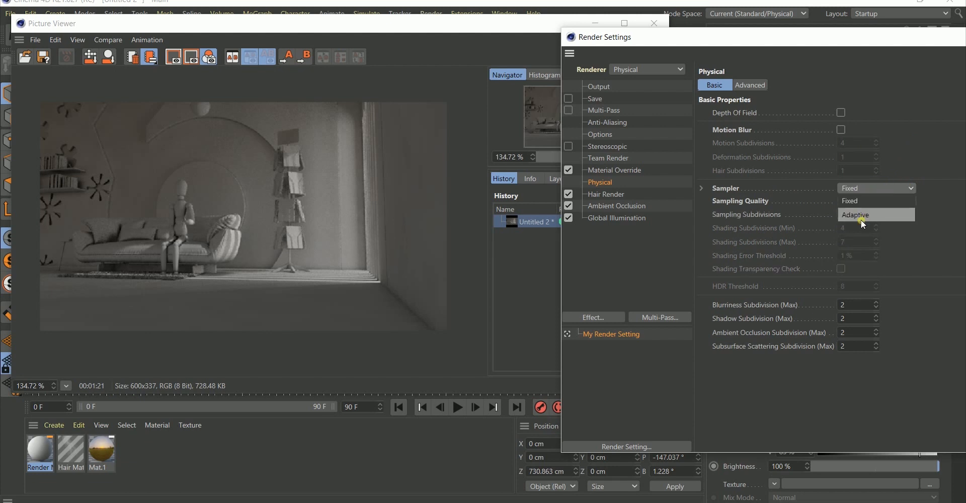
click(865, 216)
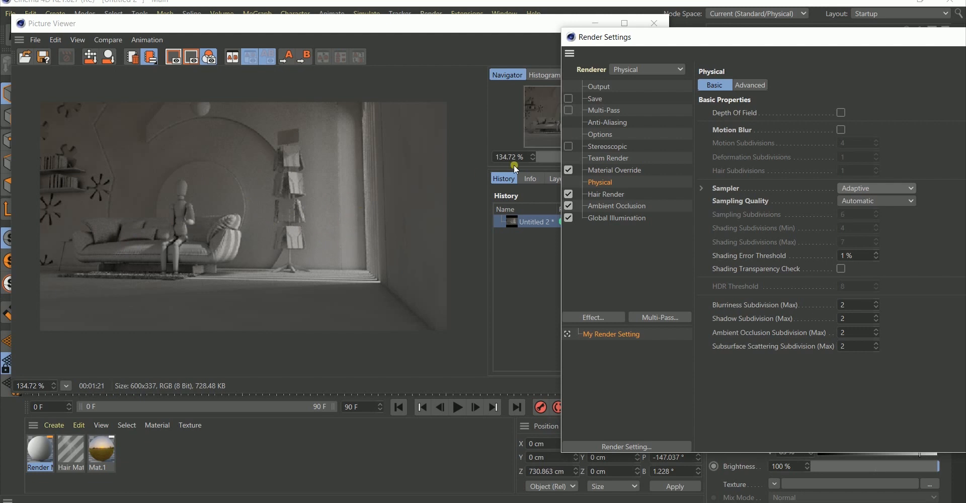
Step: Set the Sampling Quality to Low and keep the Sampler on Adaptive
click(874, 200)
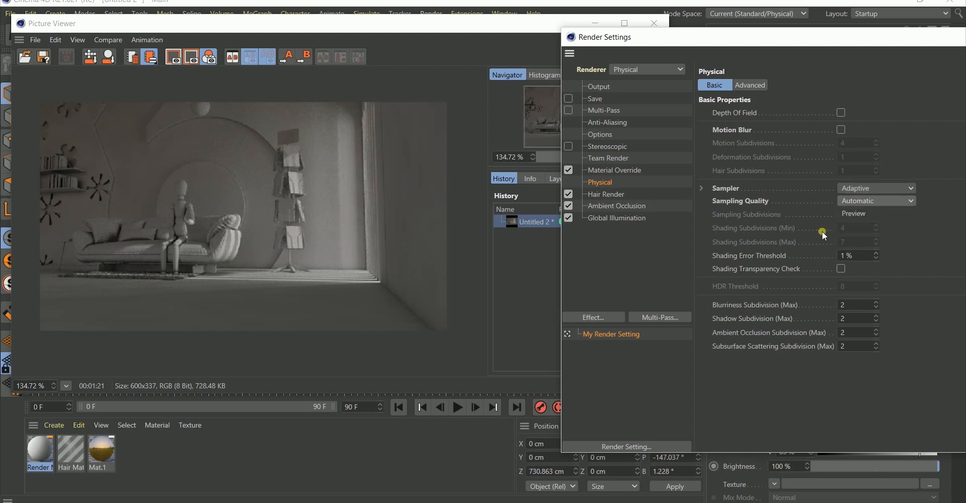
click(856, 227)
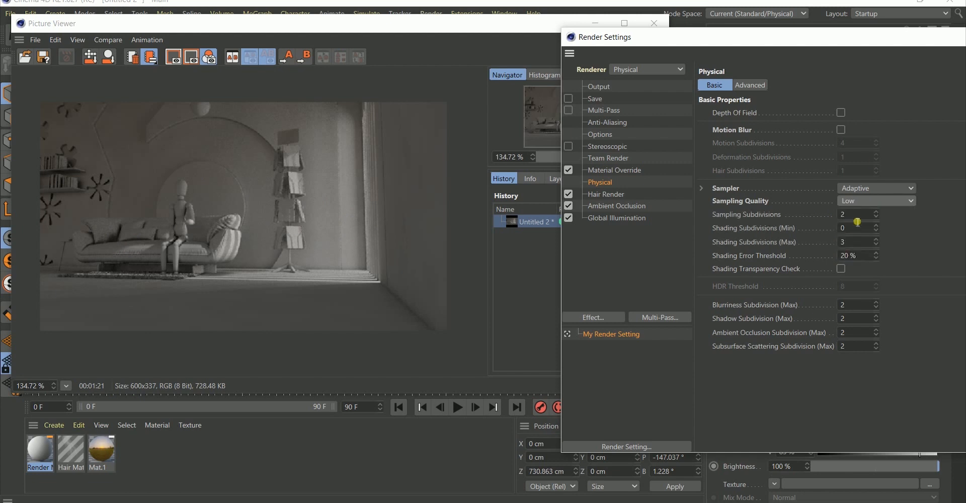
click(858, 187)
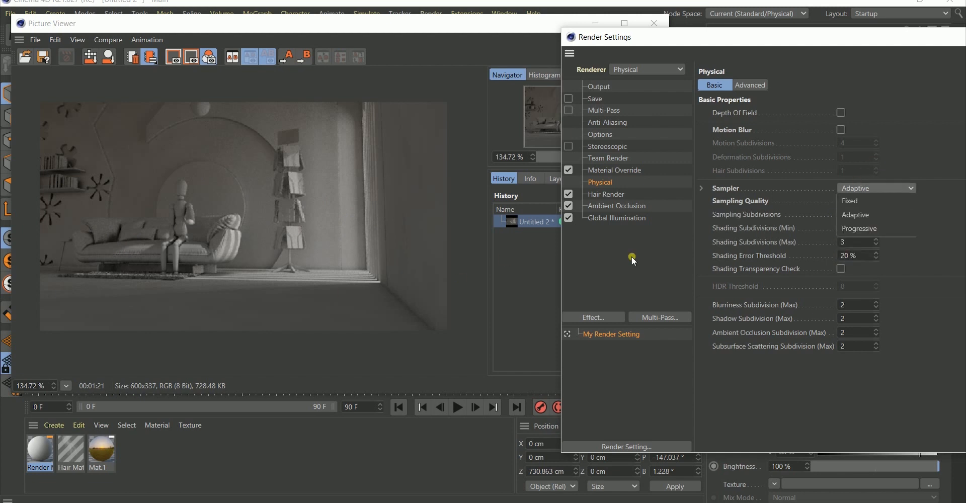
click(916, 263)
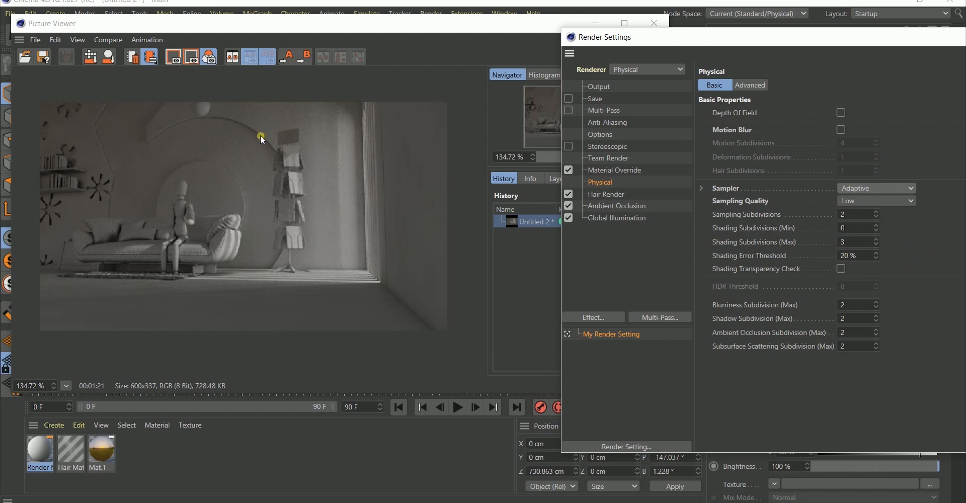
Step: Move the Picture Viewer clear of the main toolbar and render the interior again with the Adaptive sampler at Low quality
drag(509, 22, 551, 67)
click(333, 42)
click(443, 68)
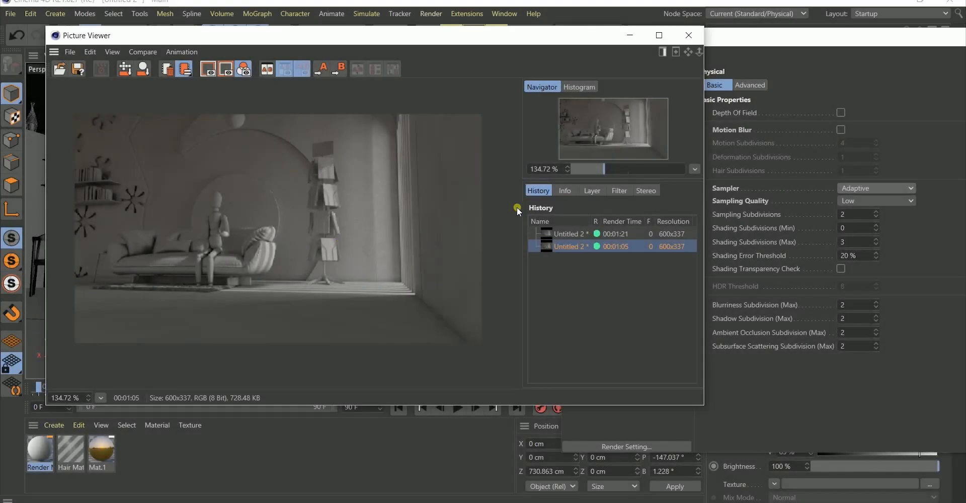
Step: Alternate between the earlier and the new render in the history to compare their shading
click(570, 234)
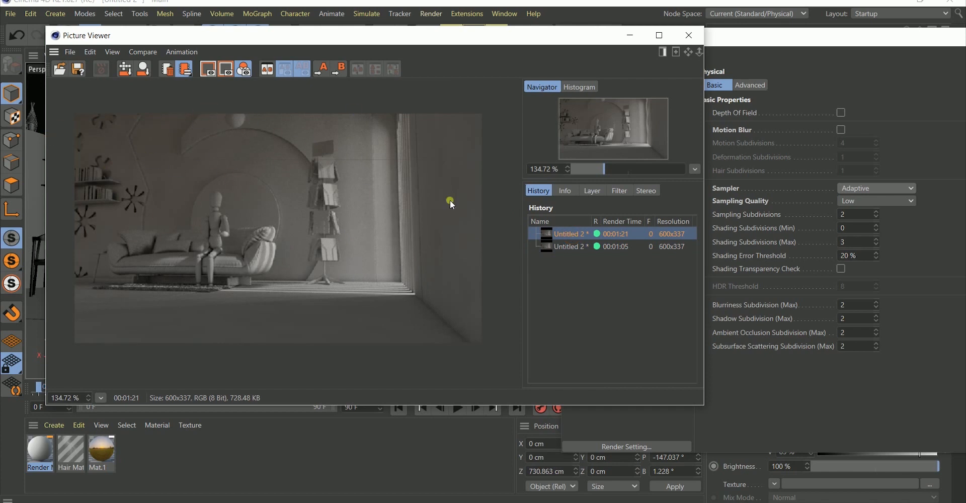
click(567, 246)
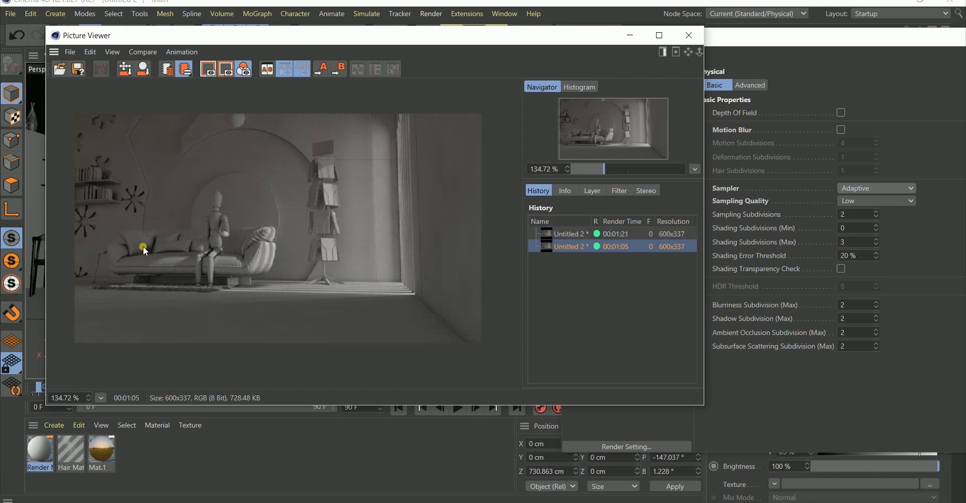
click(571, 234)
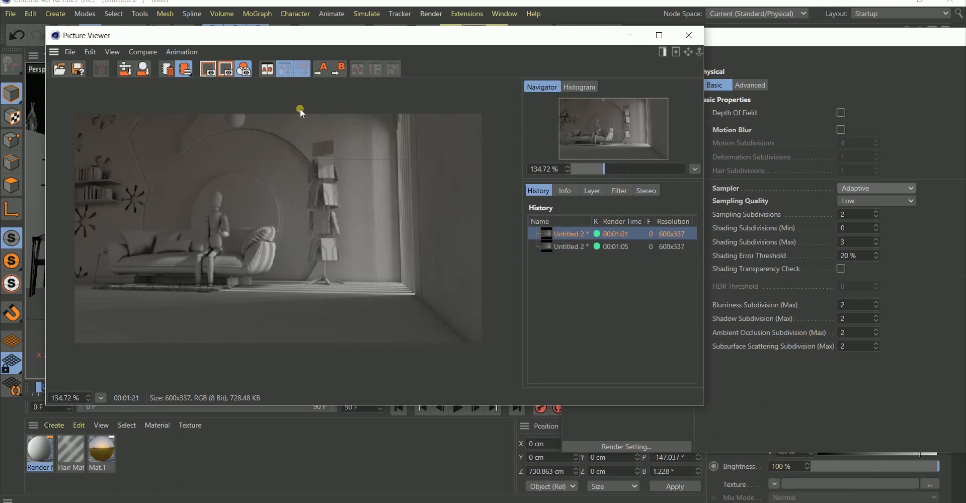
Step: Assign the earlier render as A and the new one as B, and compare them by shifting the dividing line
click(321, 68)
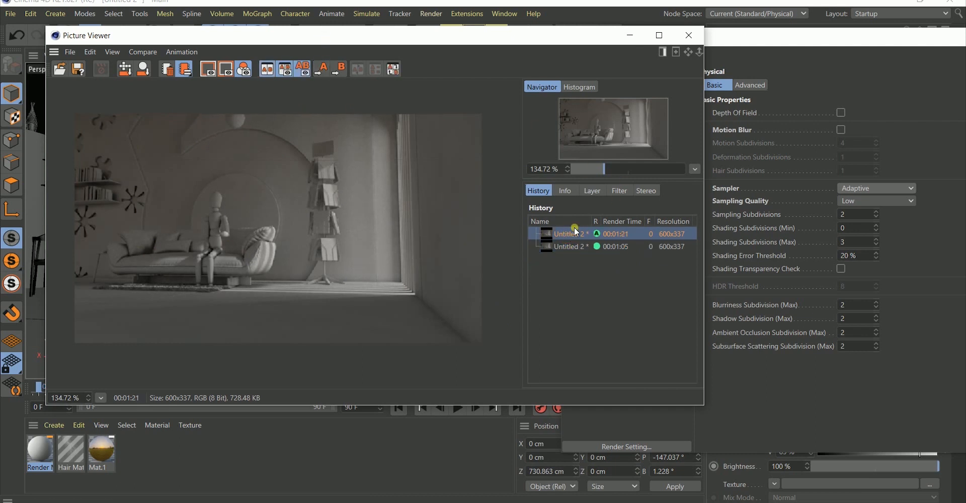
click(562, 245)
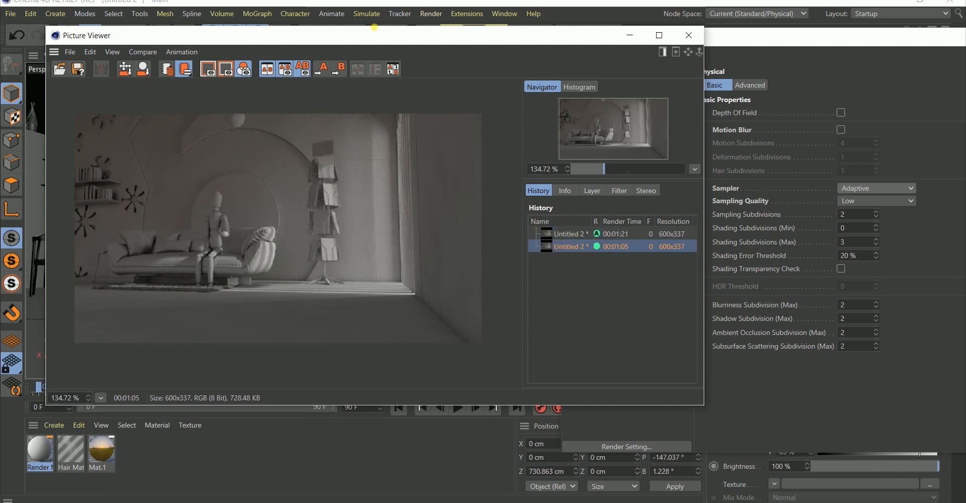
click(347, 64)
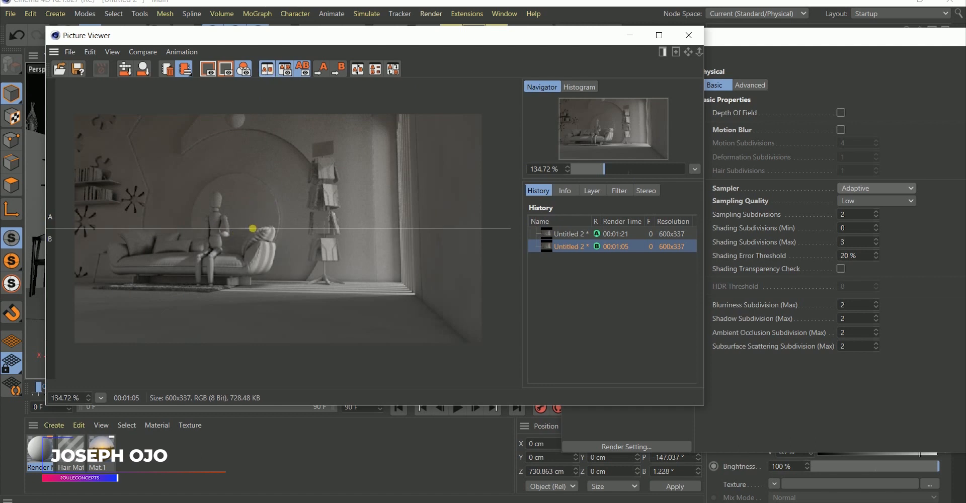
drag(254, 229, 253, 285)
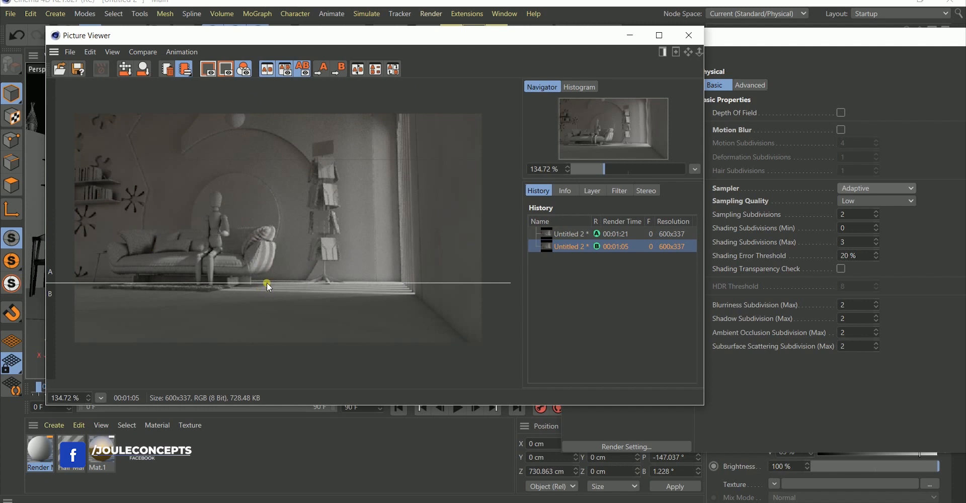
drag(267, 285, 346, 215)
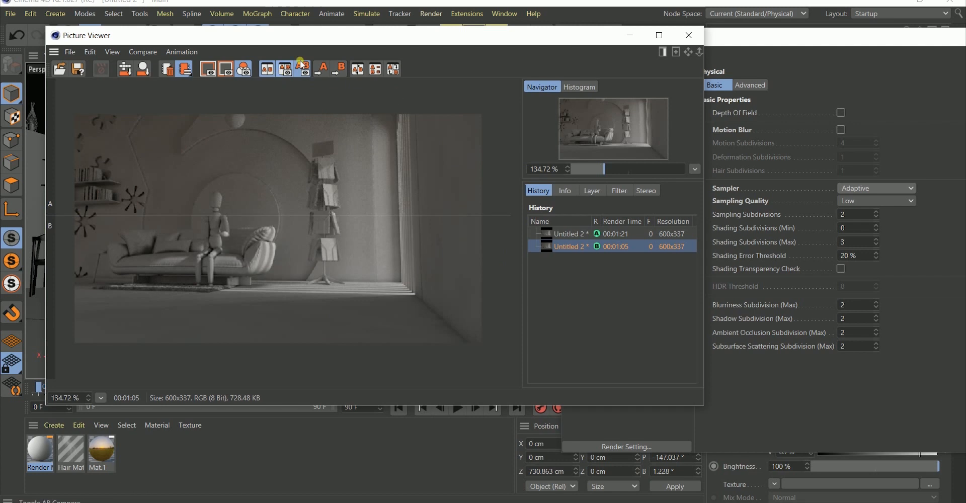
Step: Turn off the AB comparison and view the earlier and new renders individually
click(267, 68)
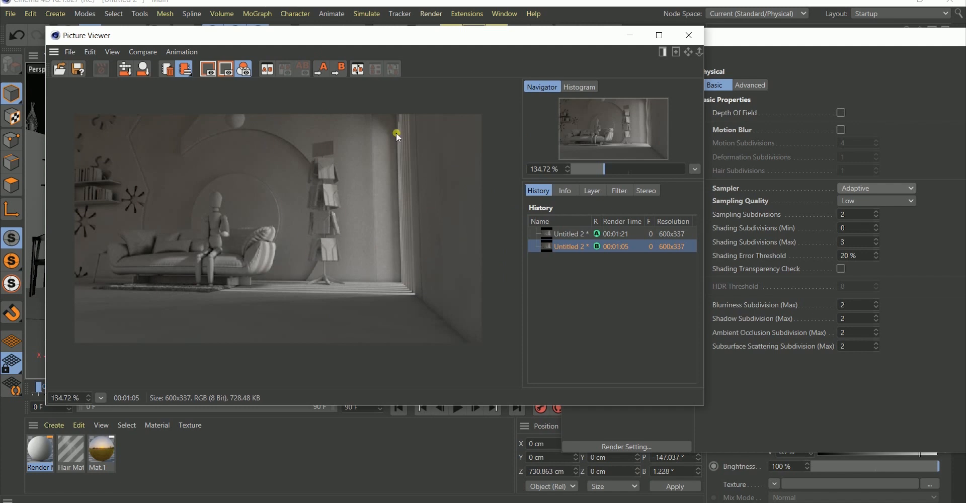
click(572, 234)
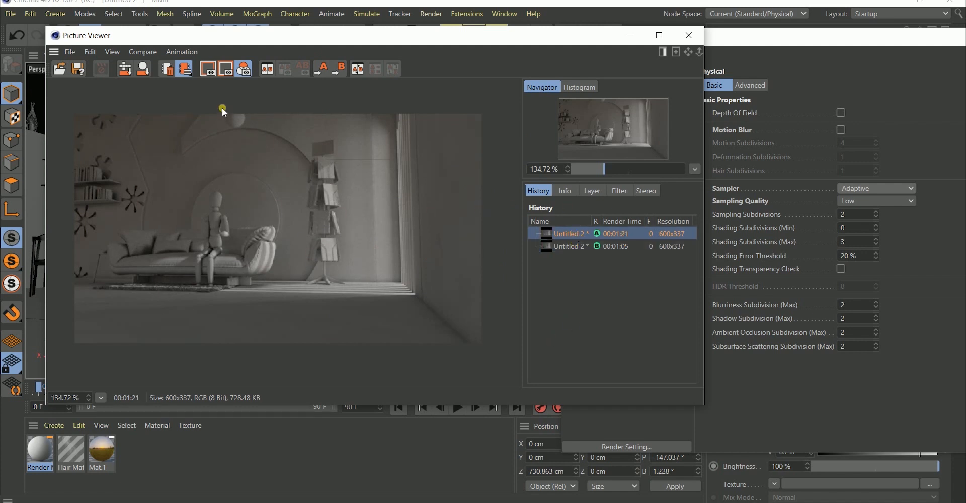
click(567, 247)
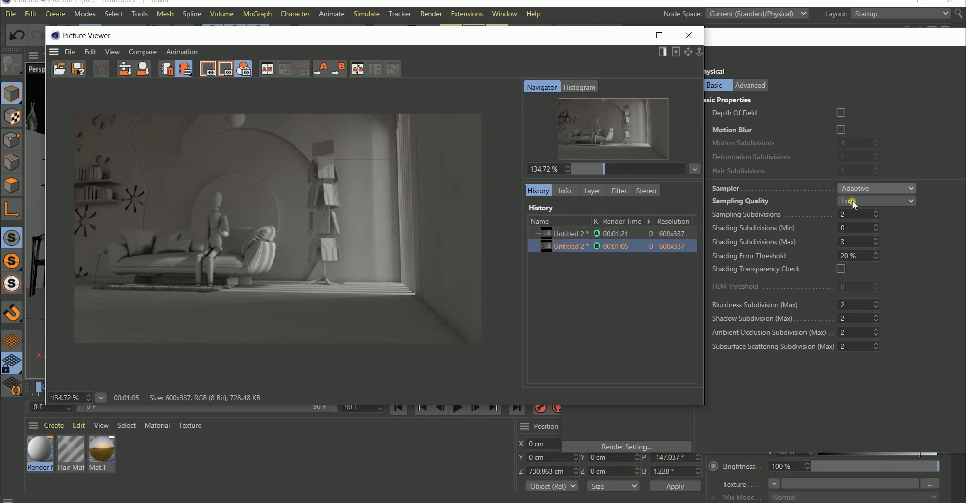
Step: Bring the Render Settings in front of the Picture Viewer and review the available Sampler options
drag(591, 40, 559, 37)
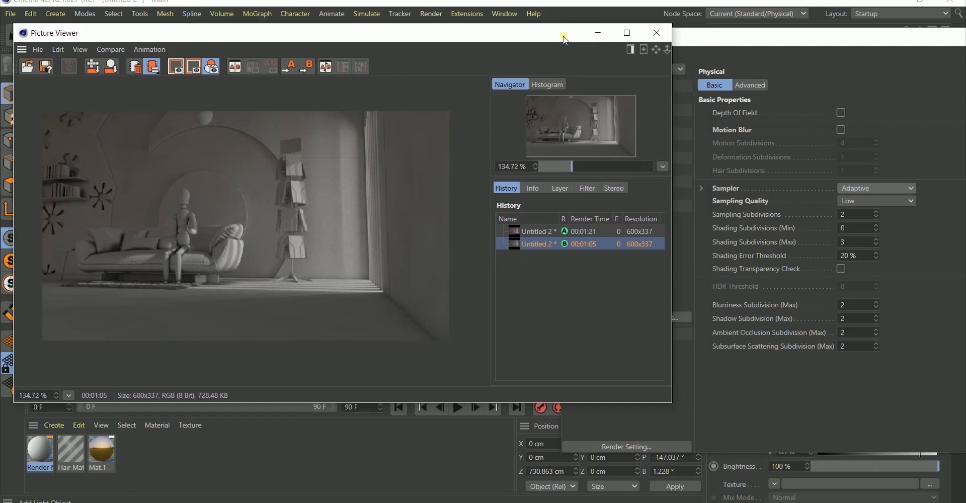
click(772, 41)
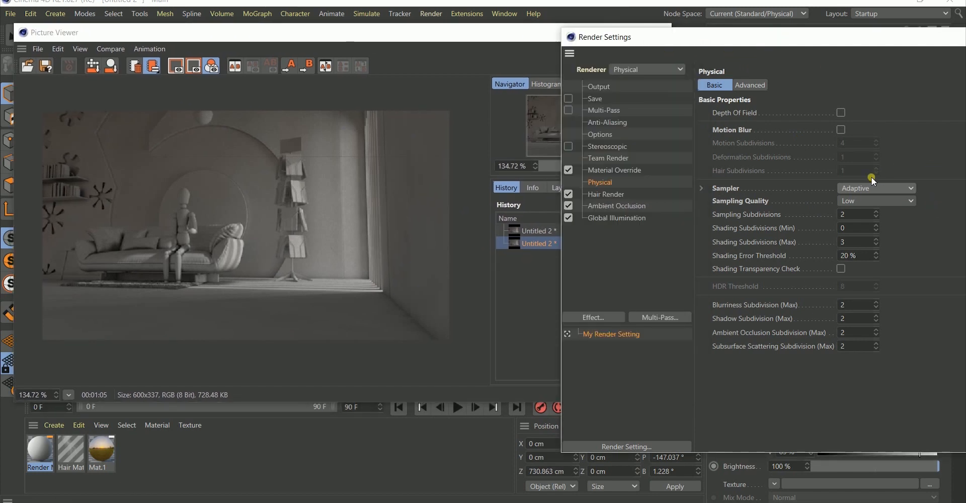
click(879, 187)
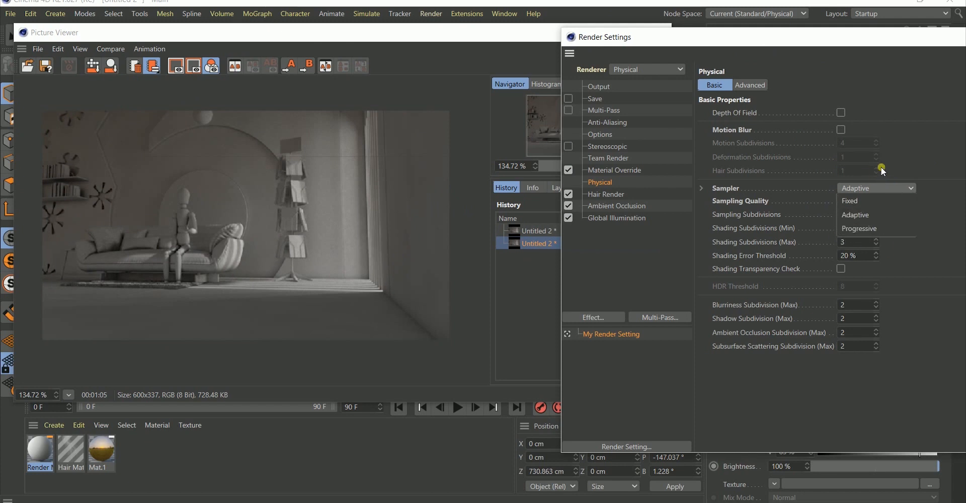
click(844, 193)
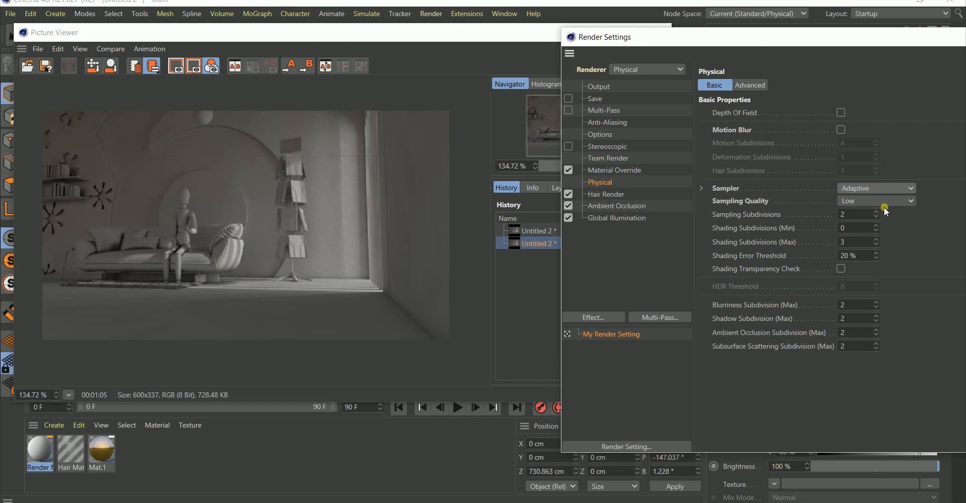
Step: Bring the Picture Viewer to the front, widen it slightly and move it below the main toolbar
click(365, 36)
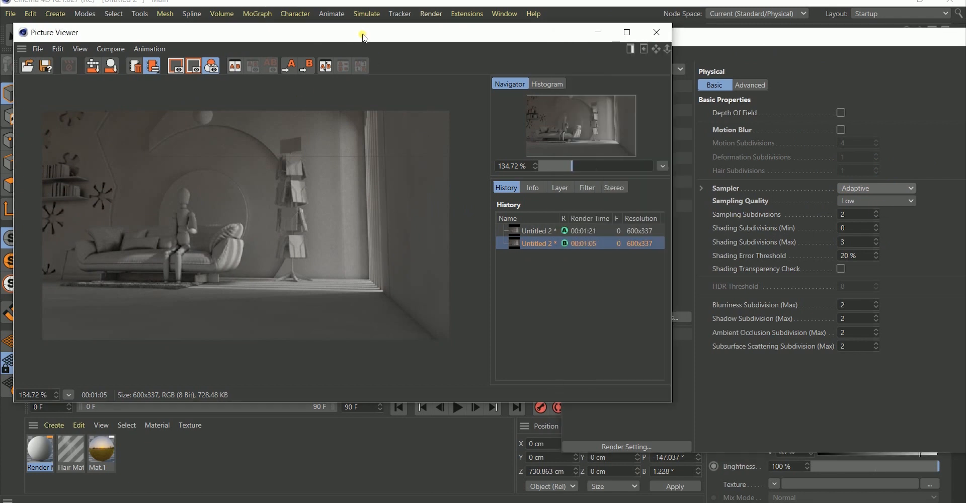
drag(667, 247, 698, 255)
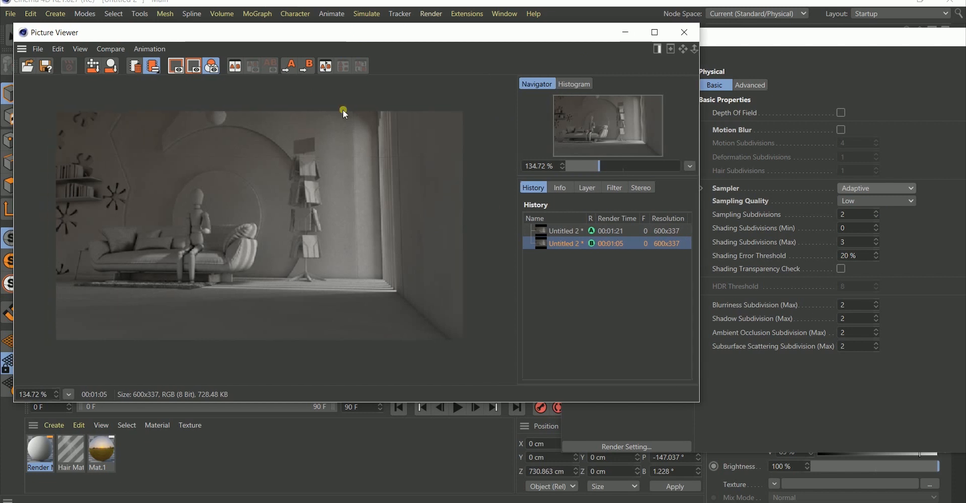
drag(385, 31, 403, 97)
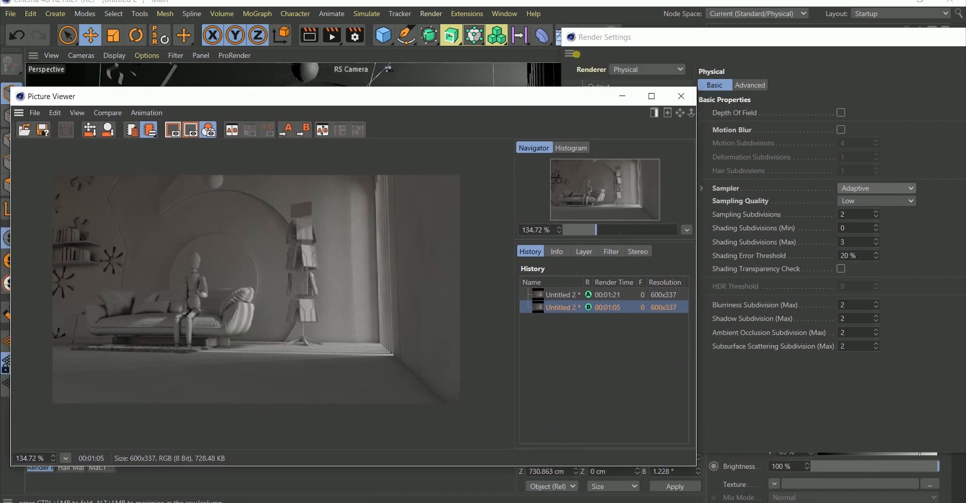
Step: Dock the Render Settings inside the Picture Viewer beside the render history, maximize the combined window and widen the image area
click(575, 58)
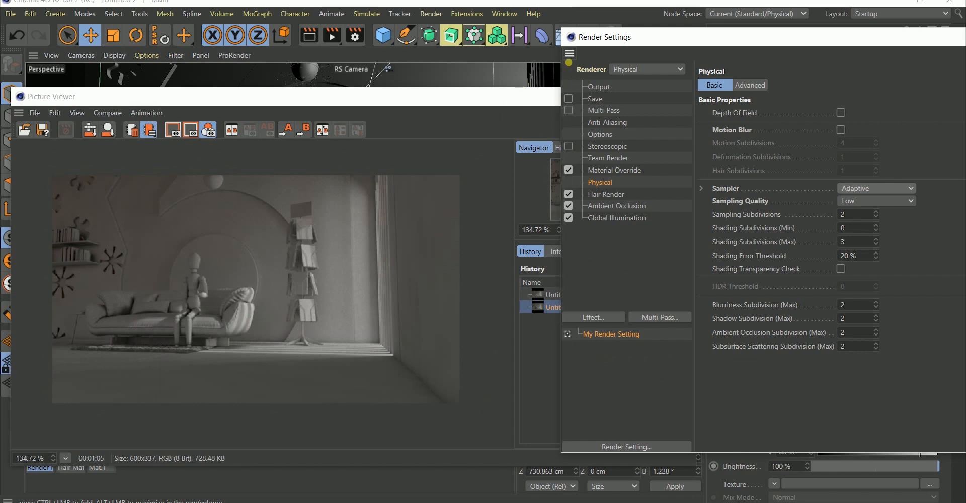
drag(572, 59, 575, 59)
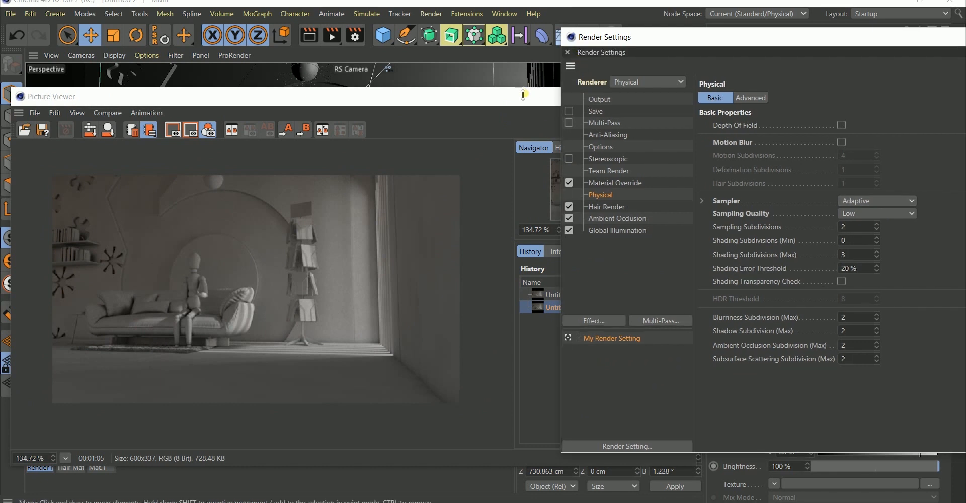
click(475, 91)
drag(475, 93, 300, 59)
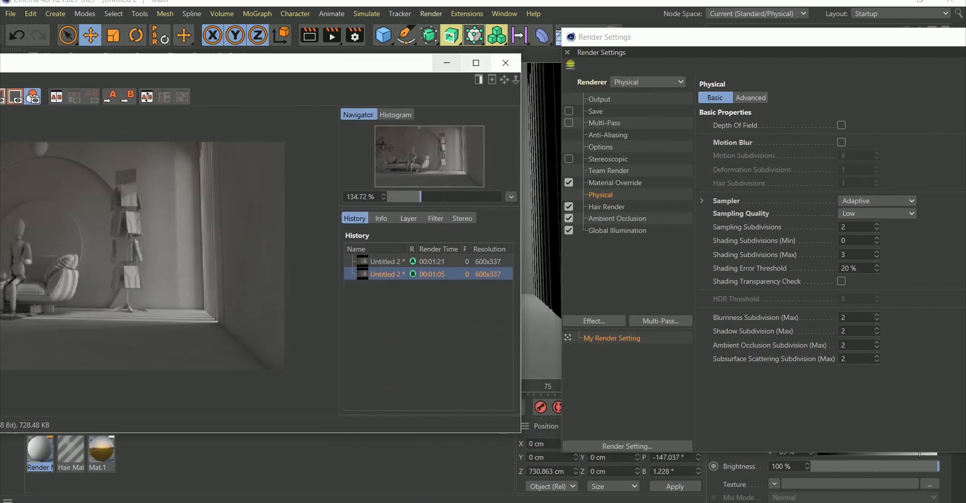
click(570, 65)
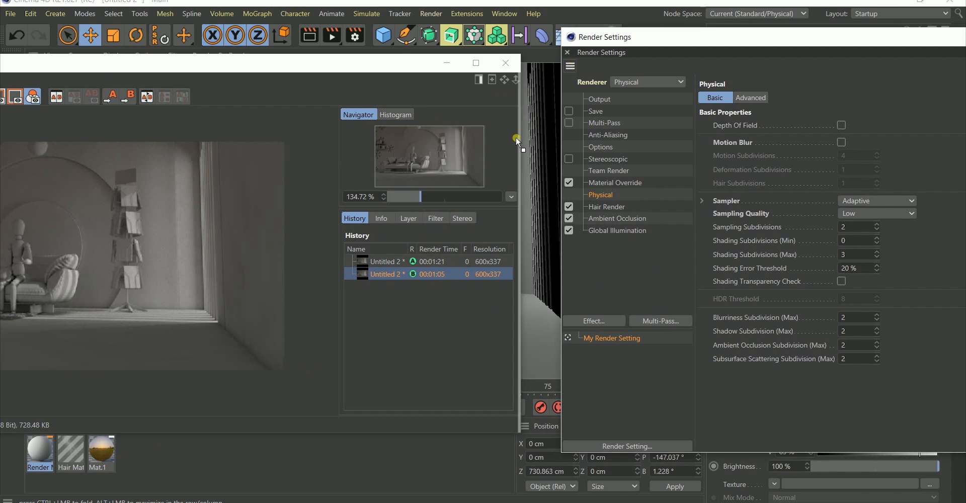
drag(517, 141, 515, 137)
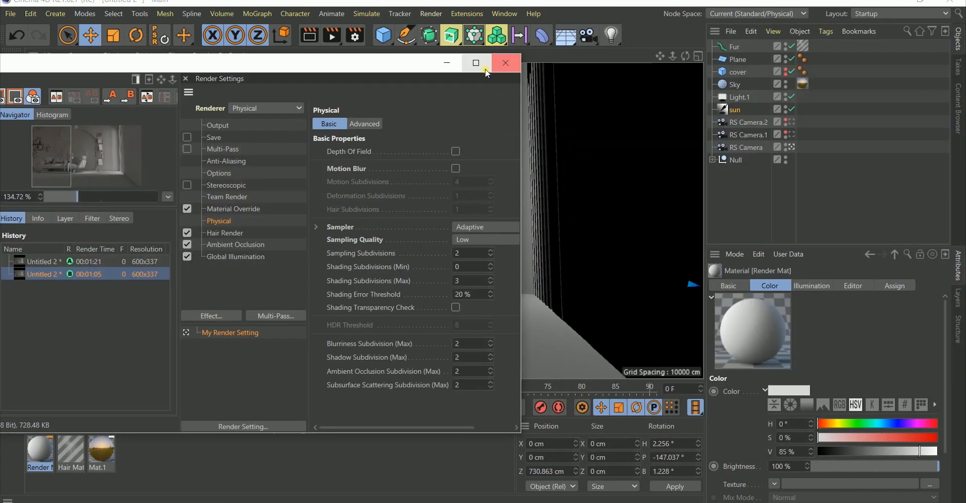
click(477, 63)
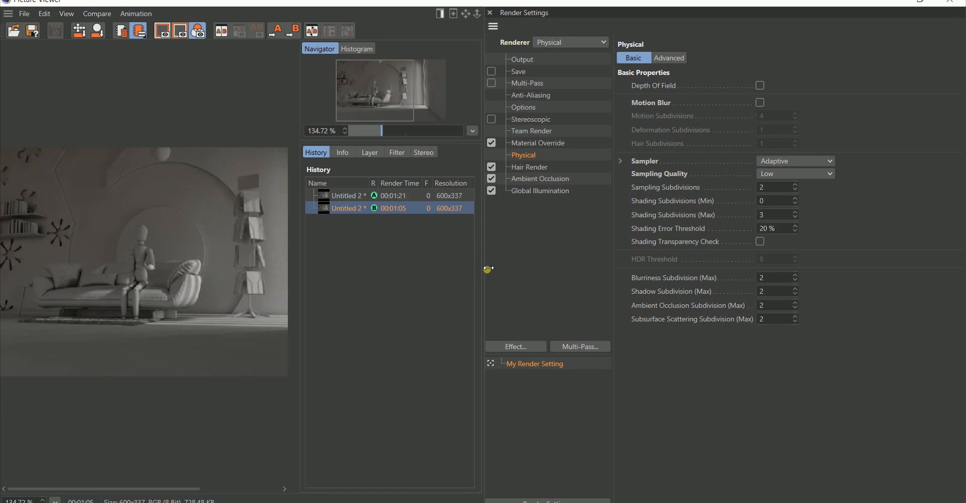
drag(483, 265, 624, 273)
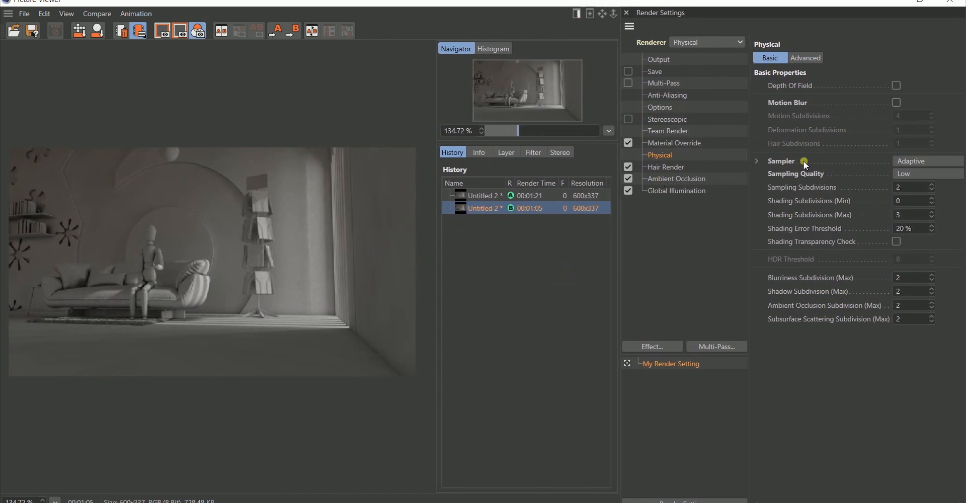
Step: Review the Sampler and Sampling Quality options, set Sampling Quality to Automatic and select the Shading Error Threshold value
click(912, 162)
click(909, 161)
click(904, 175)
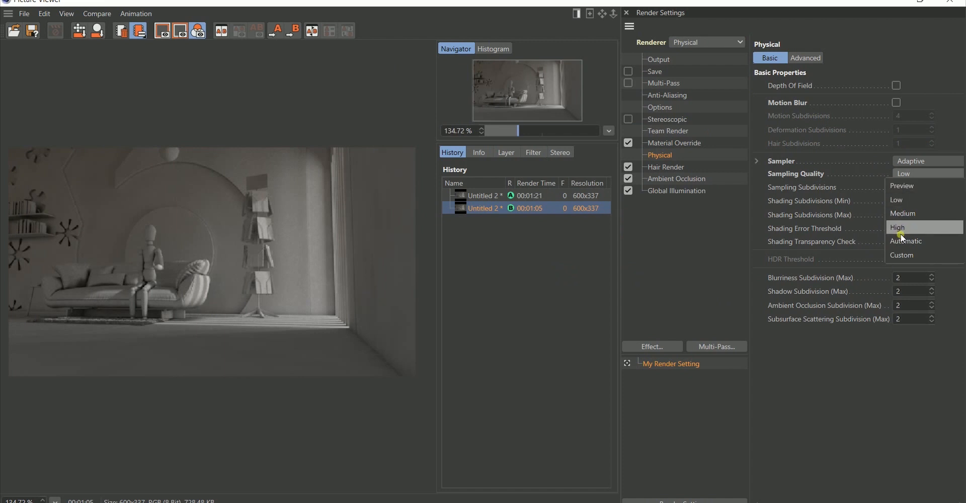
click(849, 157)
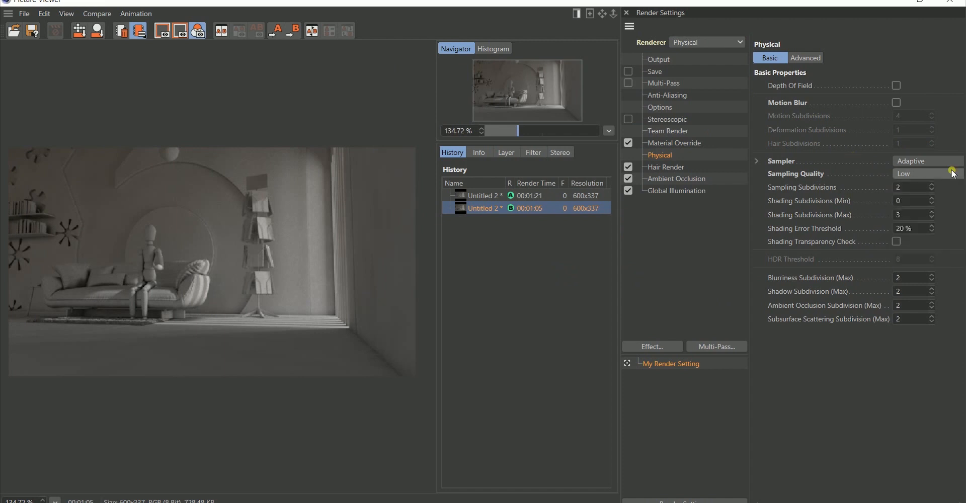
click(923, 172)
click(912, 240)
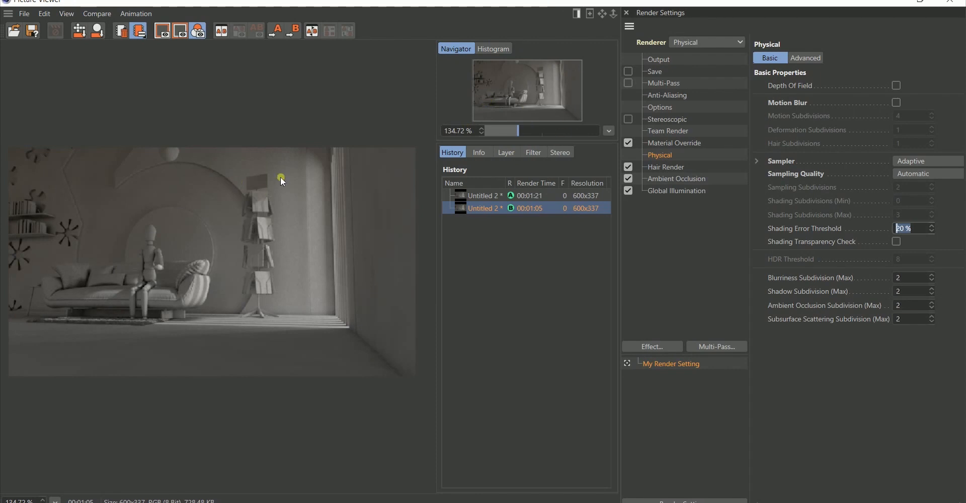
click(702, 235)
drag(925, 224, 859, 227)
Step: Set the Physical renderer's Sampling Quality to Custom
click(925, 174)
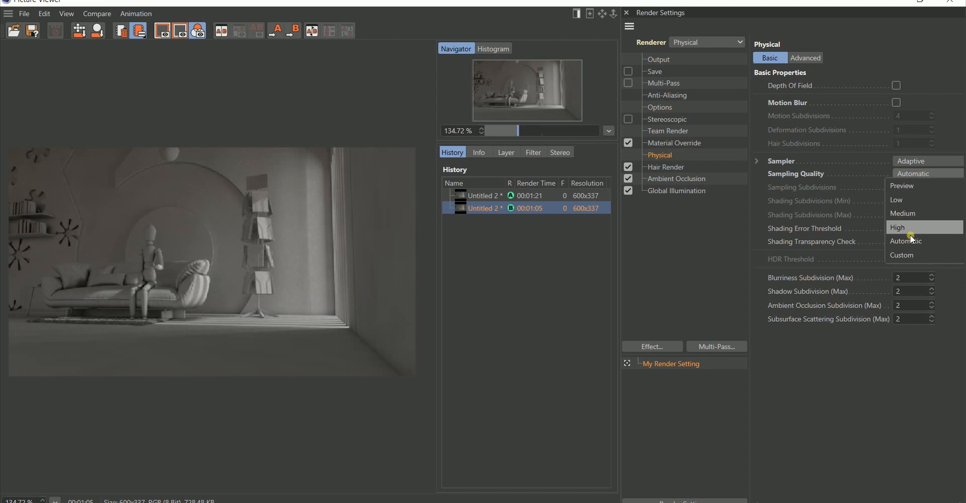
click(905, 254)
click(804, 188)
click(836, 215)
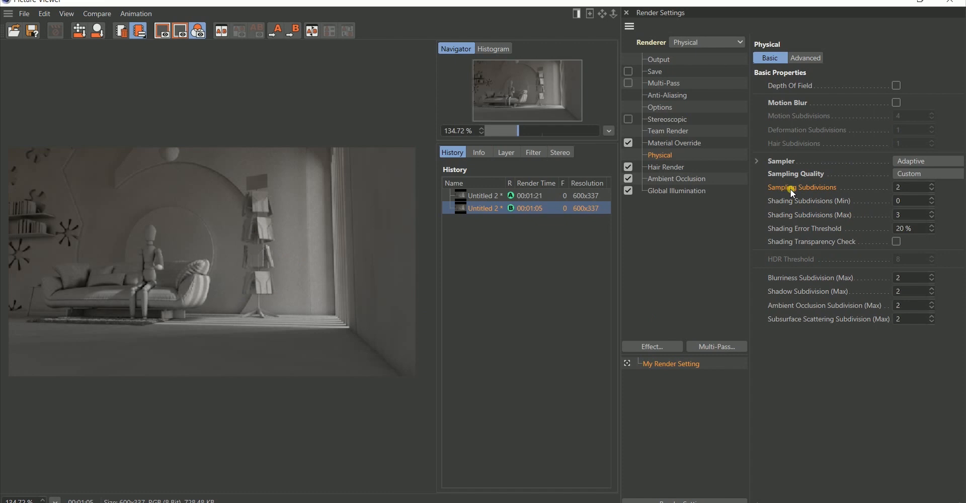
Step: Try several Sampling Subdivisions values, including 1 and 4, and return the setting to 2
click(906, 187)
click(791, 203)
click(904, 215)
click(905, 200)
drag(910, 187, 877, 185)
text(1)
text(2)
text(4)
drag(911, 191, 874, 193)
text(2)
Step: Set Blurriness Subdivision (Max) to 4
click(809, 276)
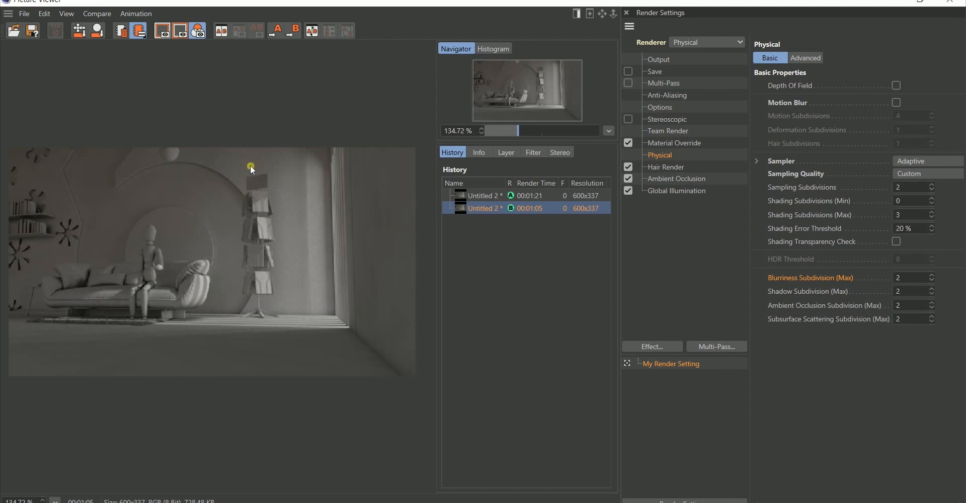
double_click(903, 279)
text(4)
key(Return)
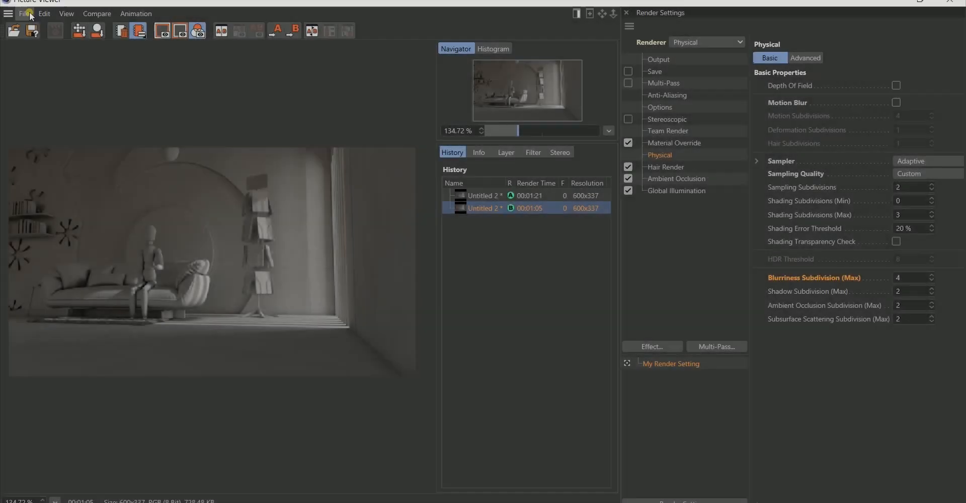
Step: Render the scene to the Picture Viewer, maximize the viewer again and compare the new render with the previous one
click(32, 14)
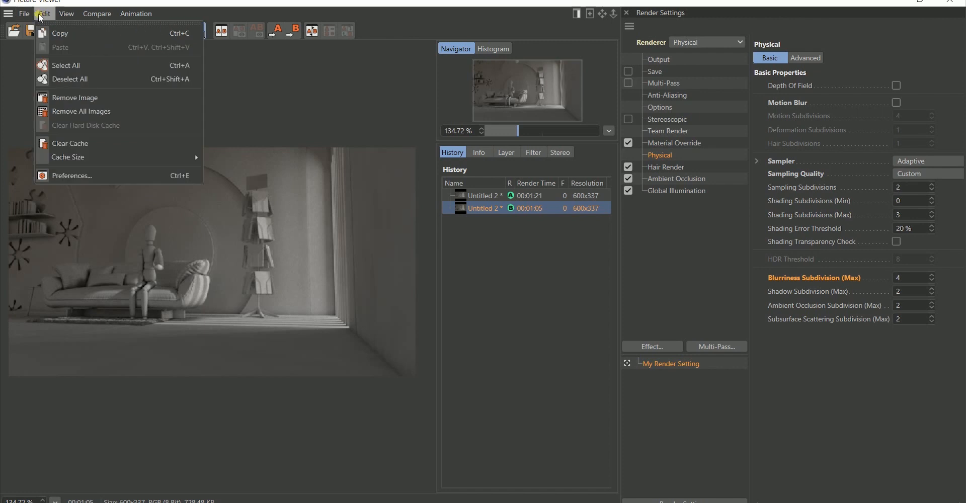
mouse_move(44, 15)
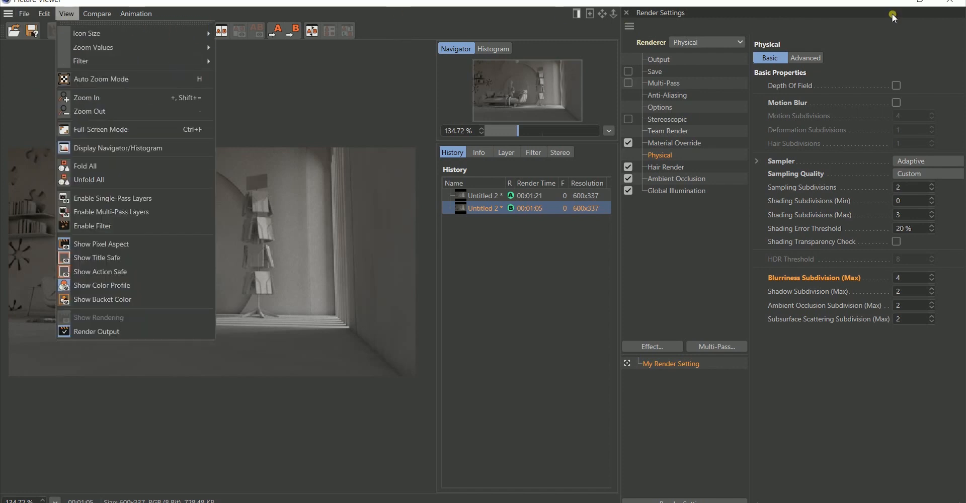
click(921, 3)
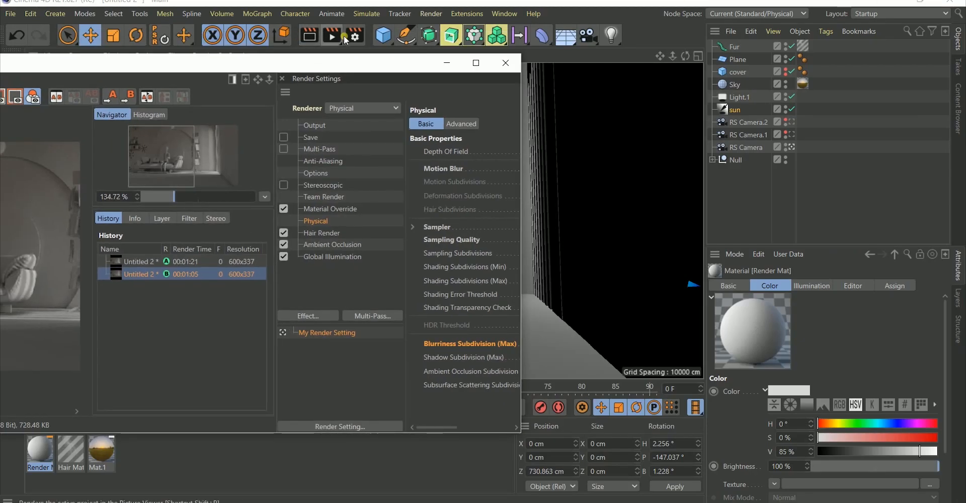
click(344, 40)
click(477, 62)
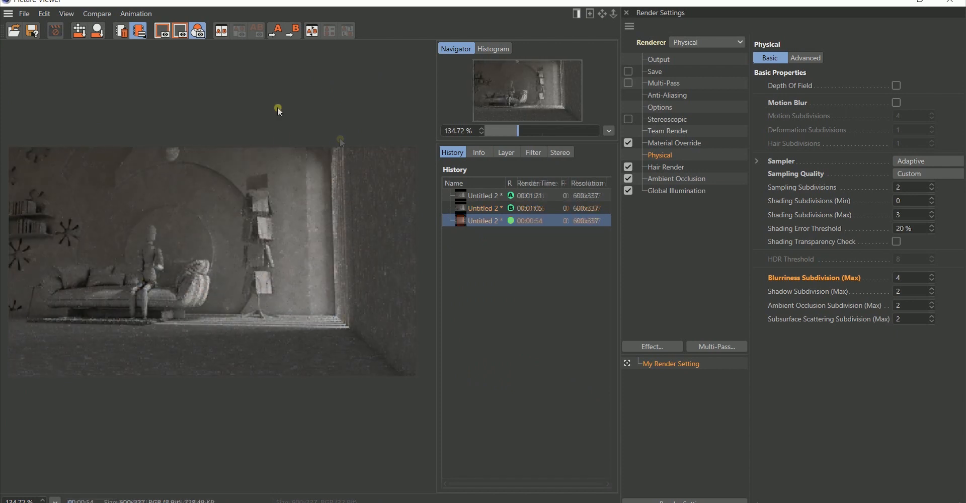
click(478, 210)
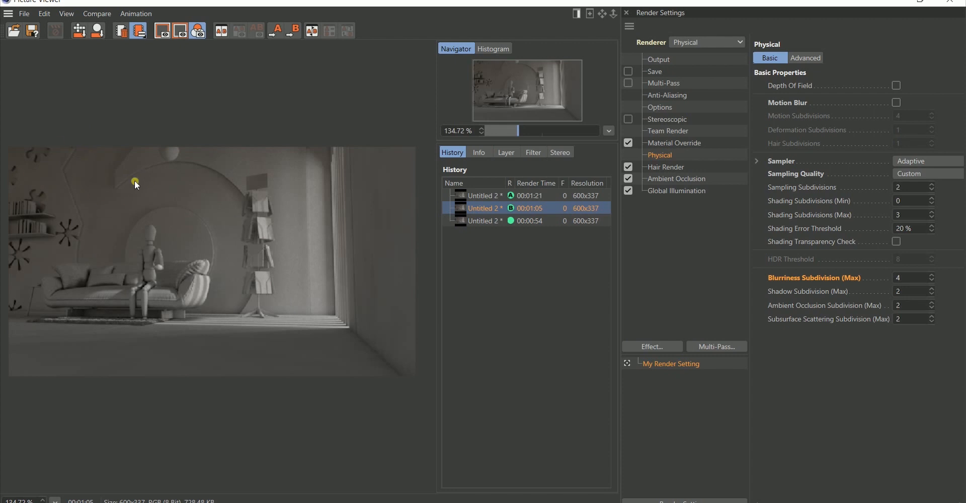
click(484, 221)
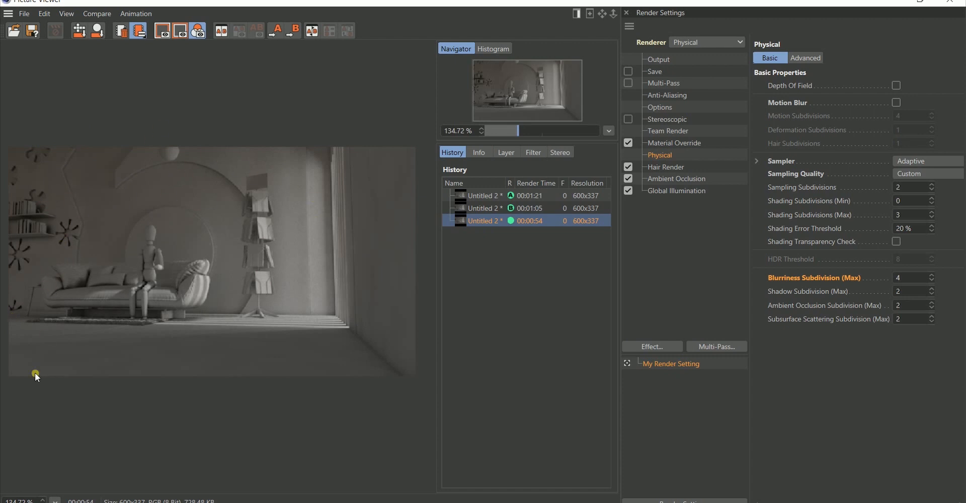
Step: Set Blurriness Subdivision (Max) to 8 and alternate between the last two finished renders to compare wall and floor detail
click(905, 278)
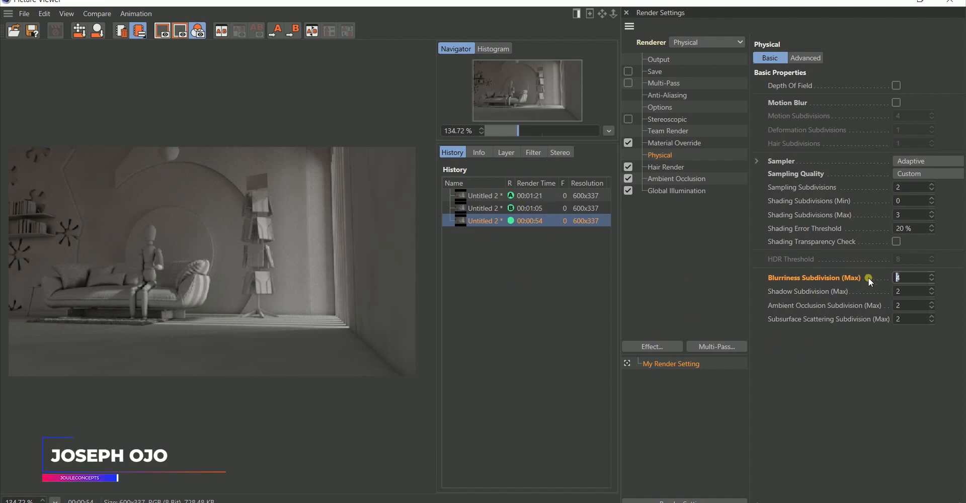
text(8)
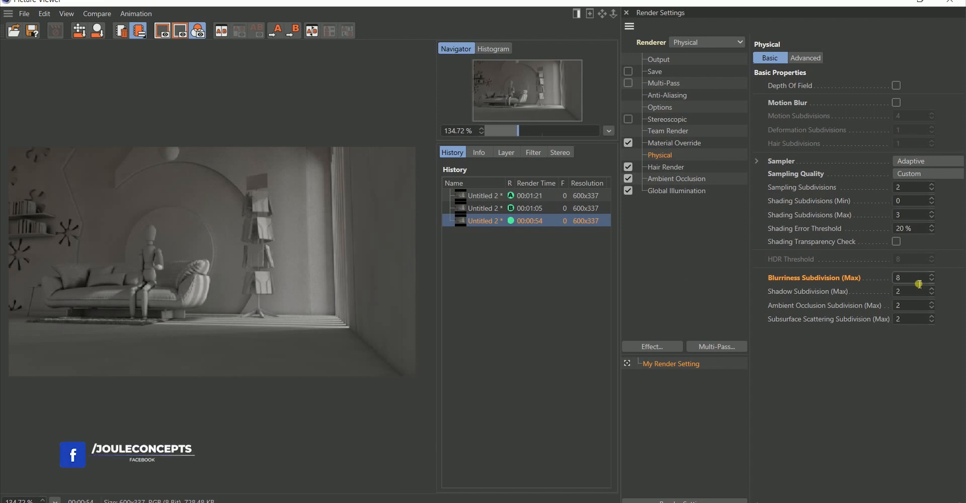
click(486, 209)
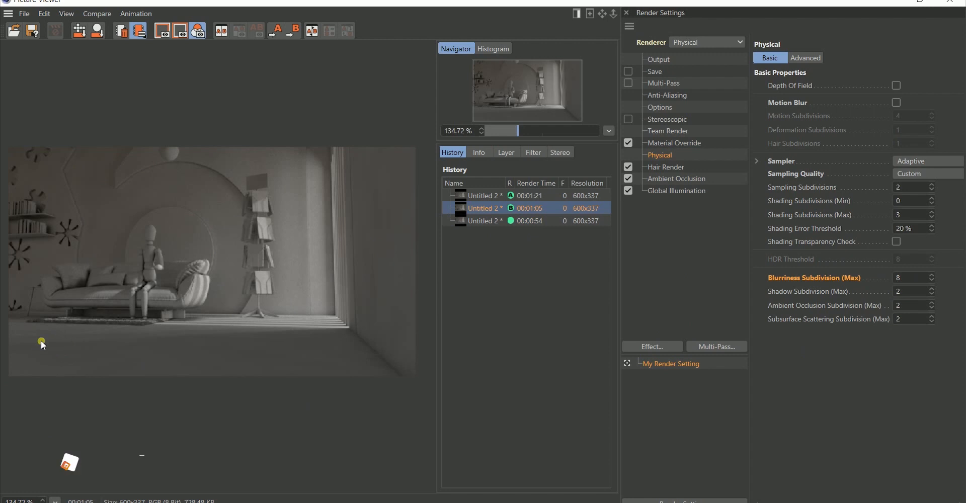
click(486, 220)
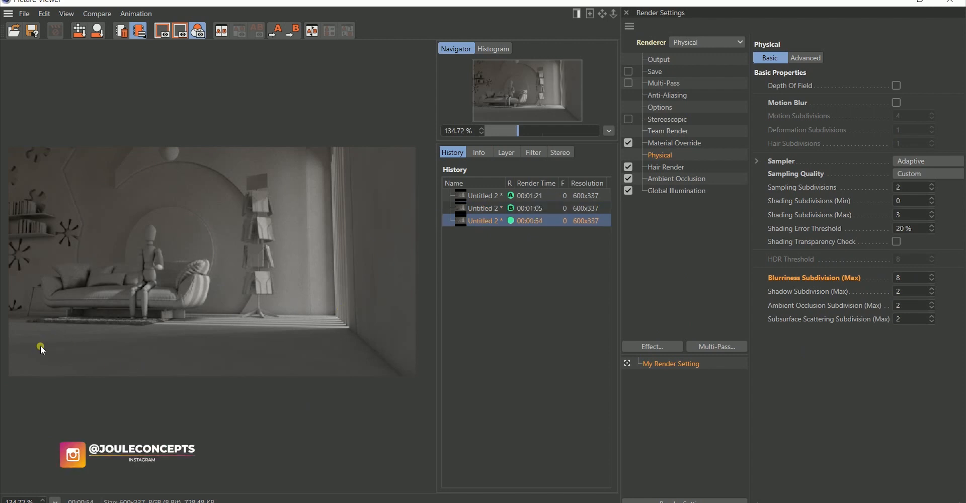
click(492, 209)
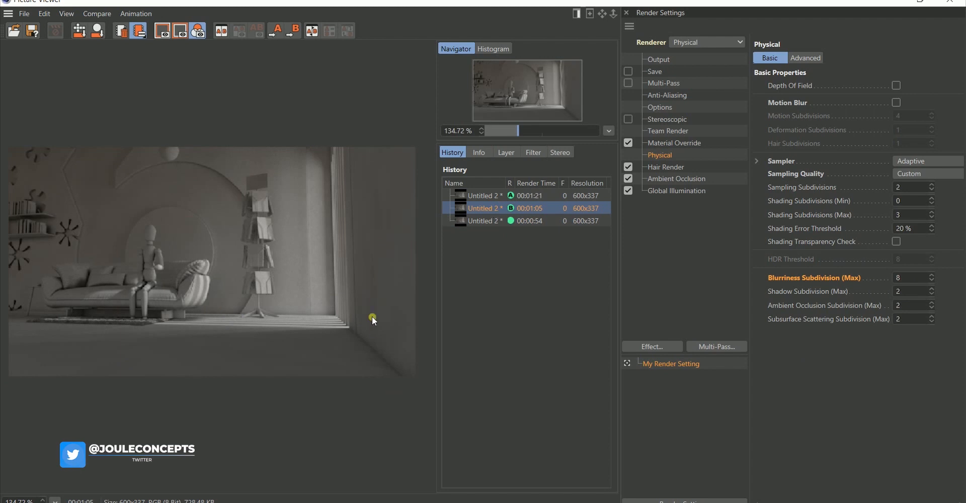
click(485, 220)
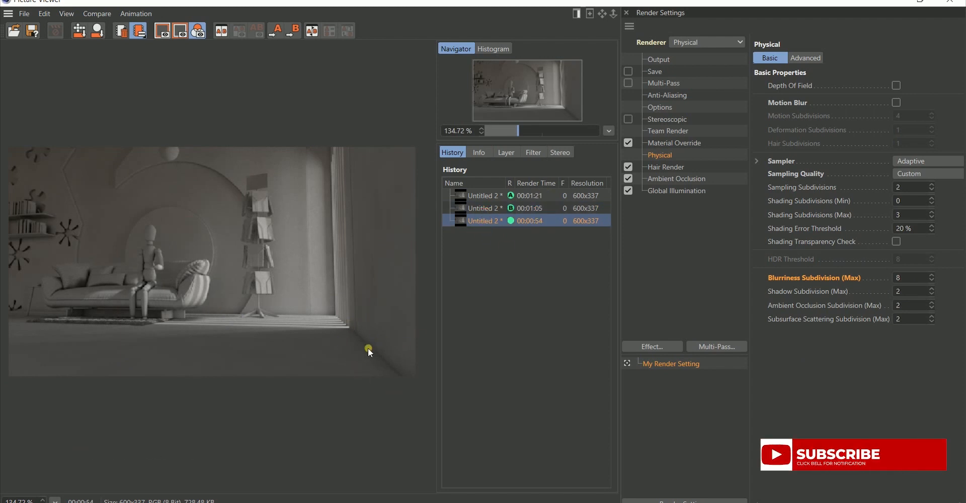
click(490, 205)
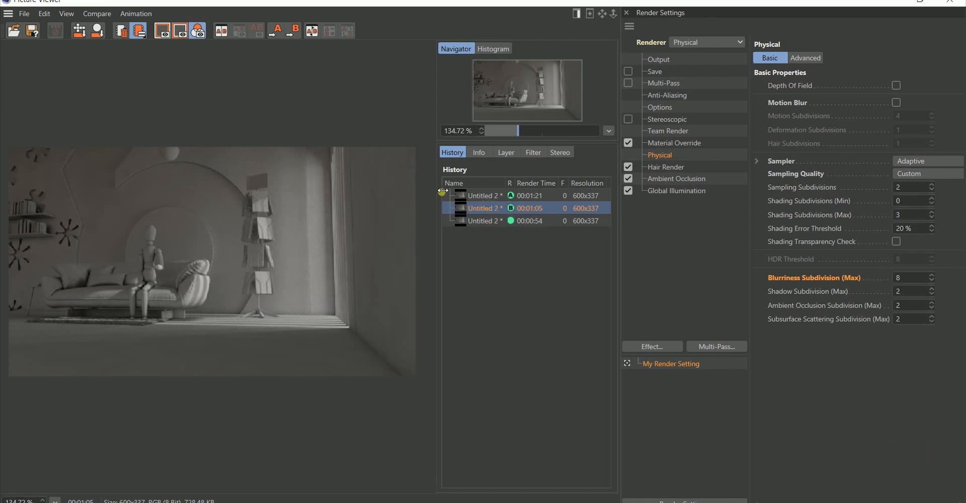
click(470, 224)
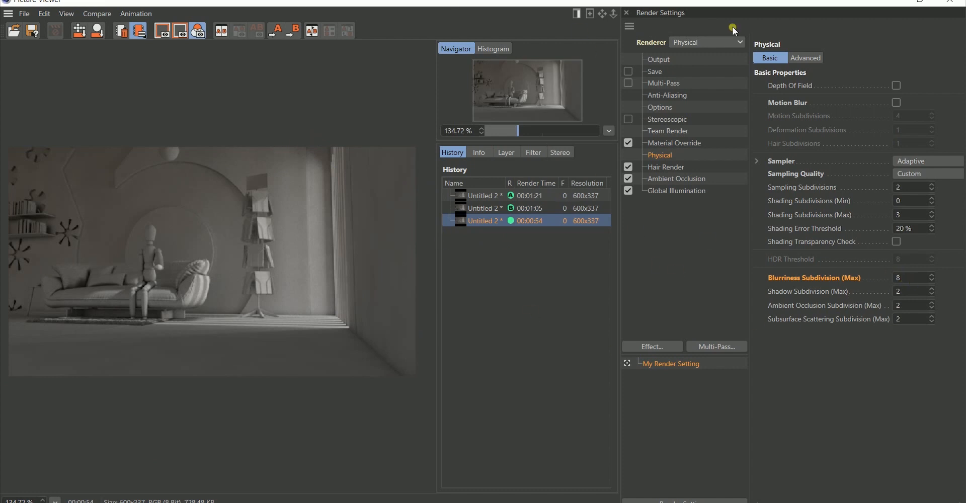
Step: Render the scene with the current blurriness setting and compare the new image with the two preceding renders in the maximized viewer
click(921, 2)
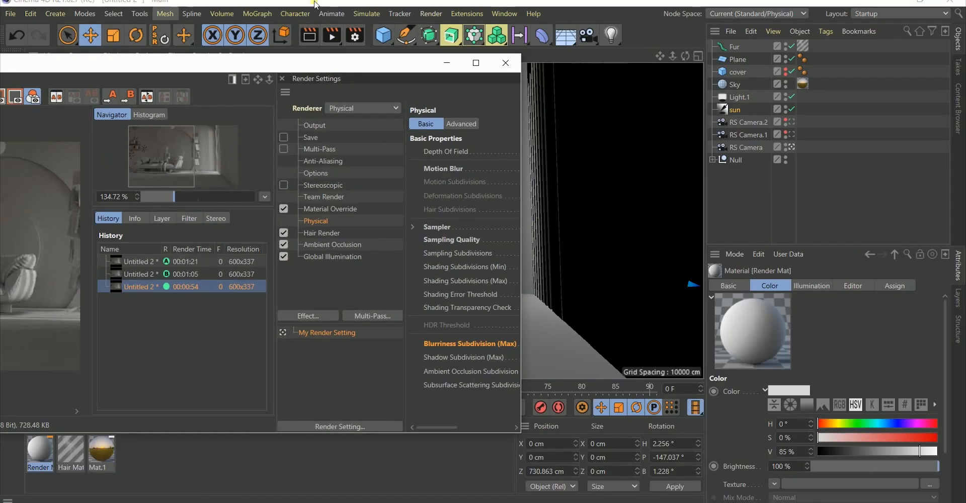
click(331, 35)
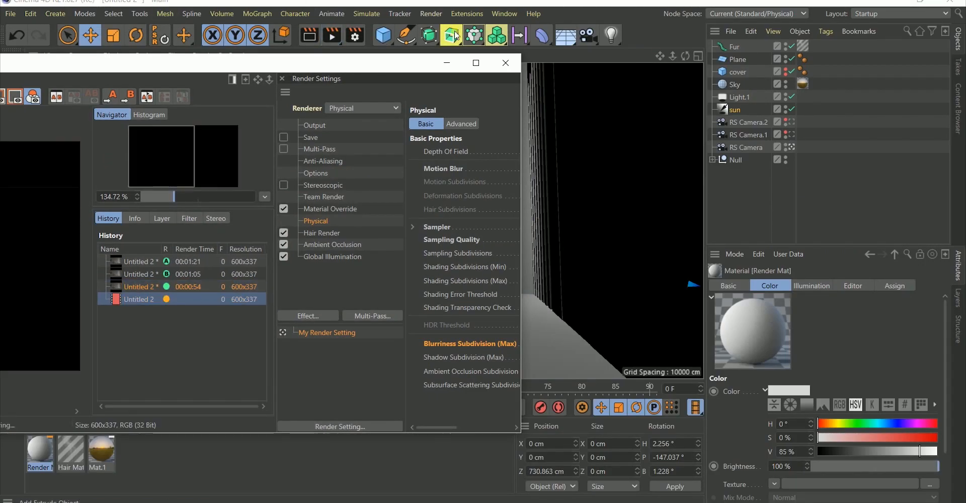
click(476, 62)
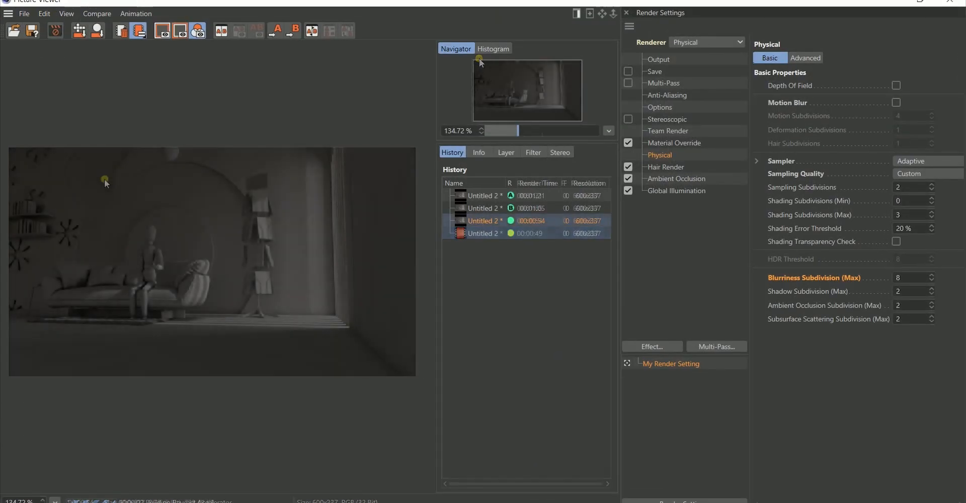
click(490, 233)
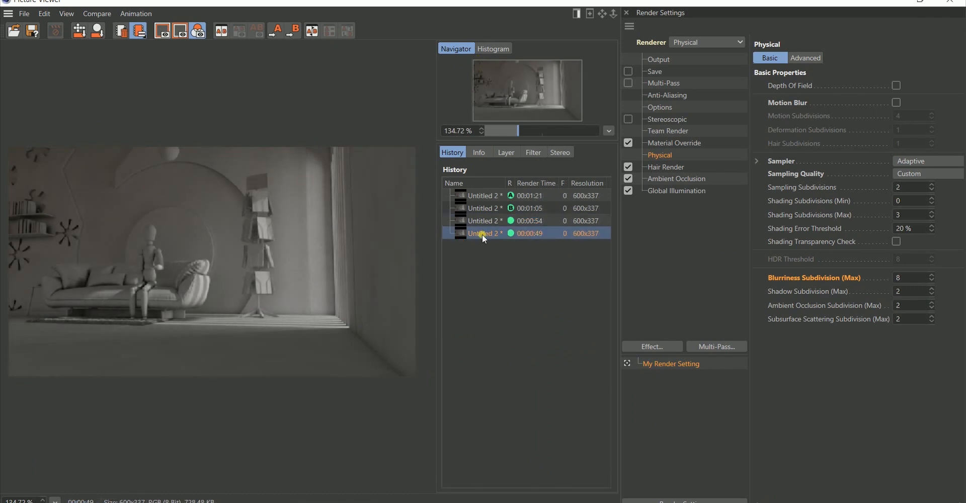
click(475, 206)
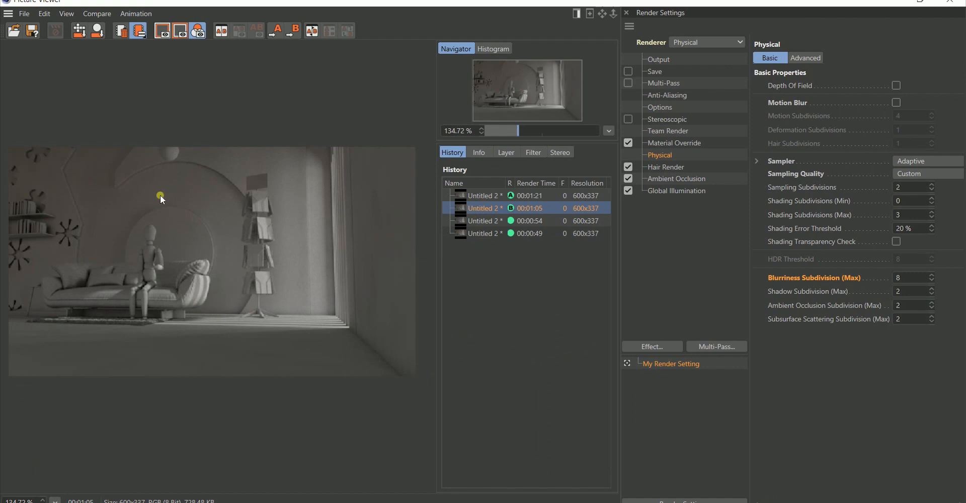
click(476, 220)
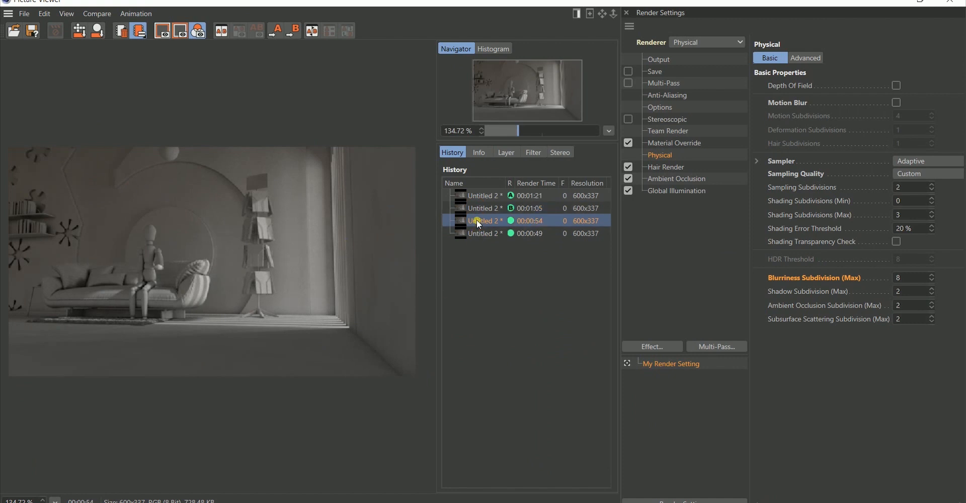
click(463, 235)
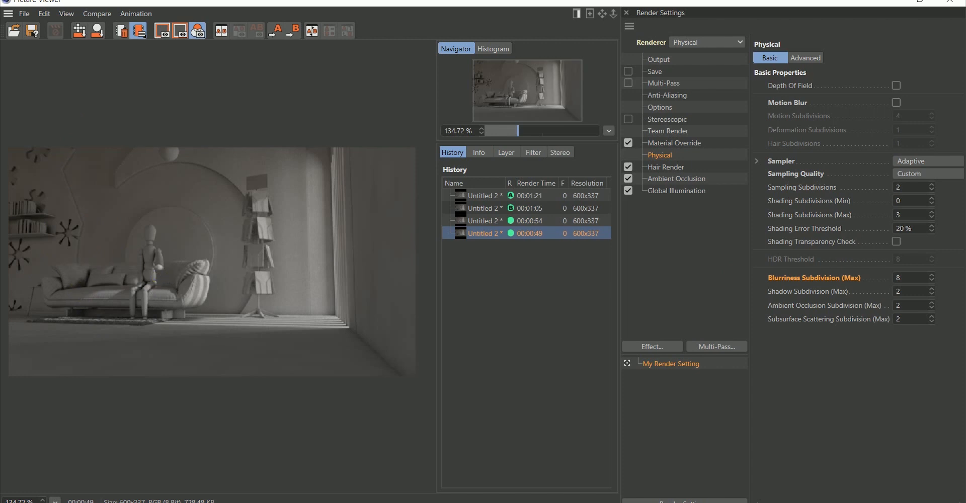
Step: Set Ambient Occlusion Subdivision (Max) to 6 in the Physical renderer settings
scroll(152, 286, down, 5)
scroll(168, 264, up, 10)
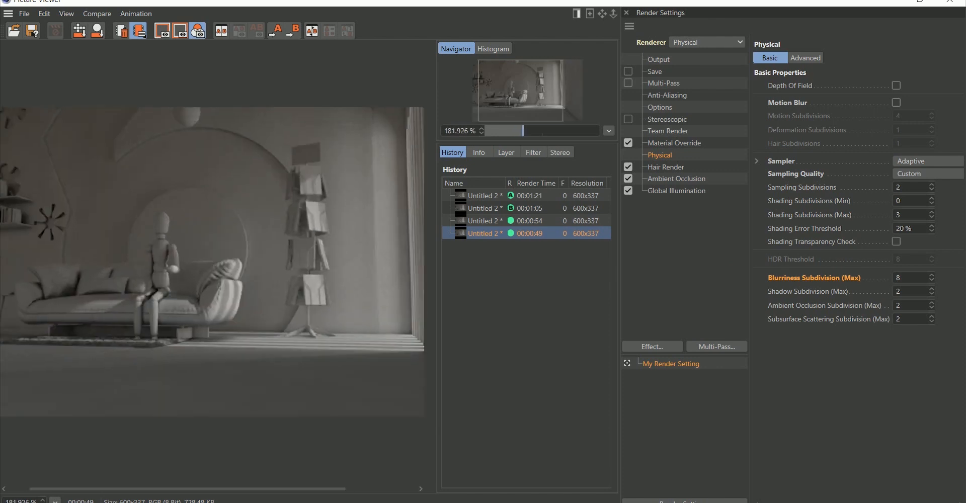
scroll(221, 442, up, 1)
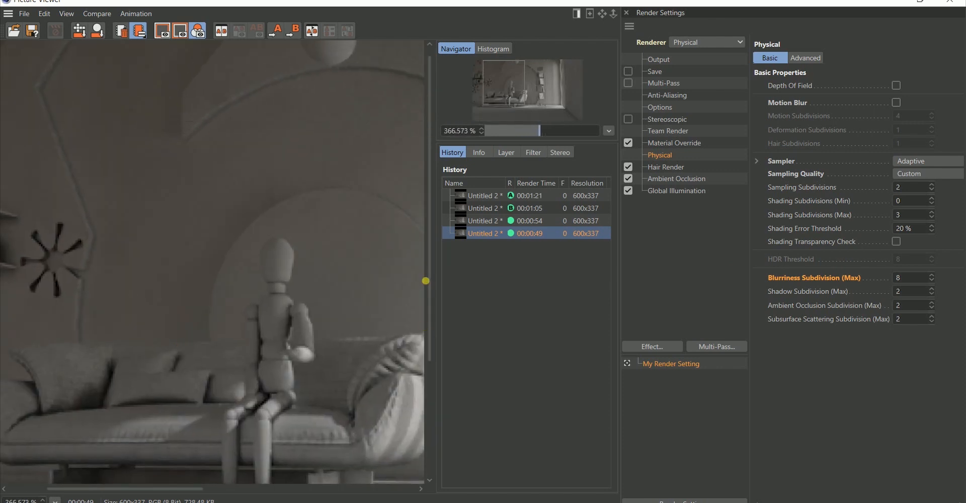
drag(375, 309, 362, 209)
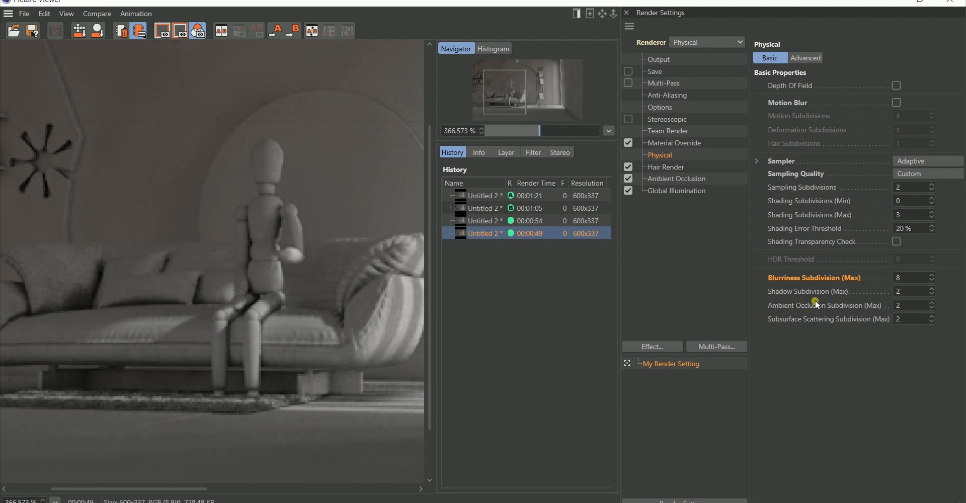
click(917, 307)
text(6)
key(Return)
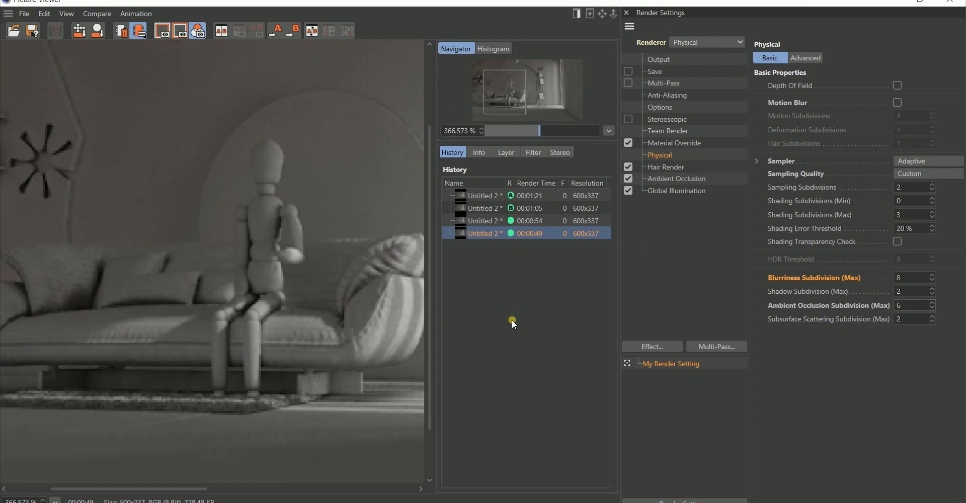
Step: Render the scene to the Picture Viewer with the new ambient occlusion setting and maximize the viewer
click(919, 1)
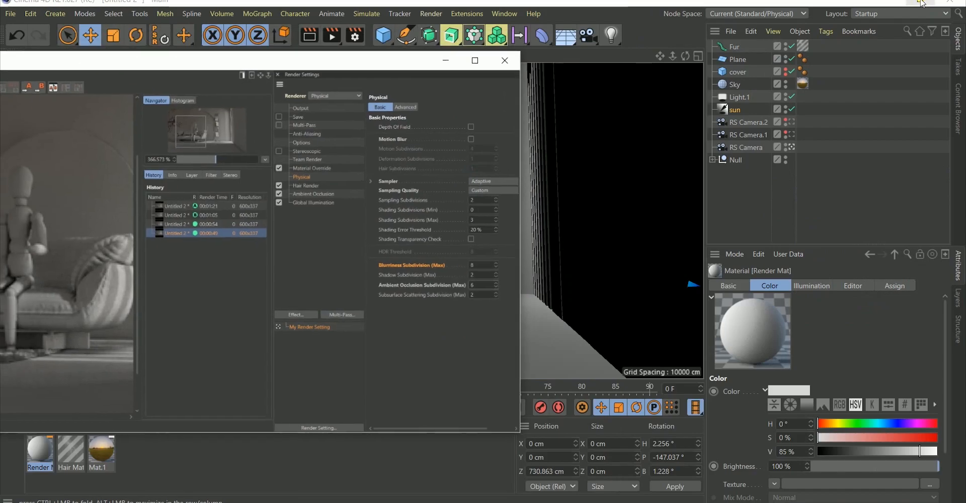
click(332, 35)
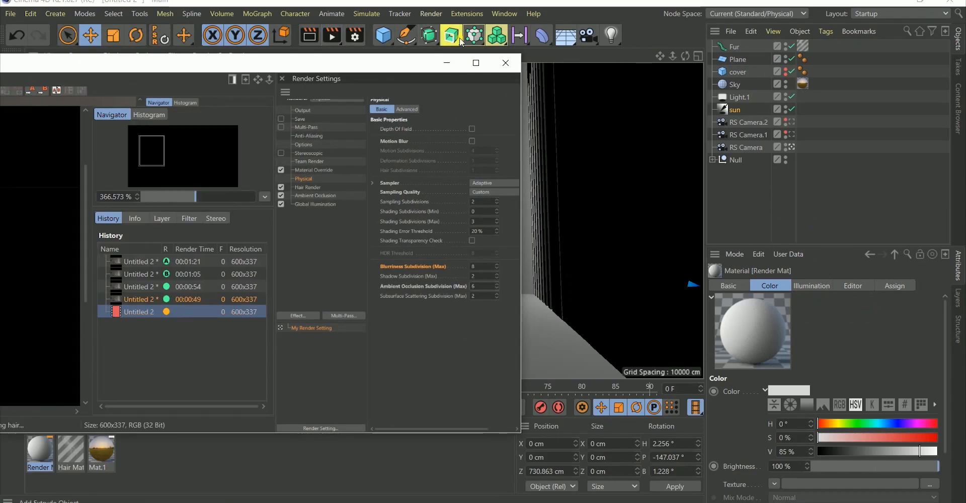
click(476, 63)
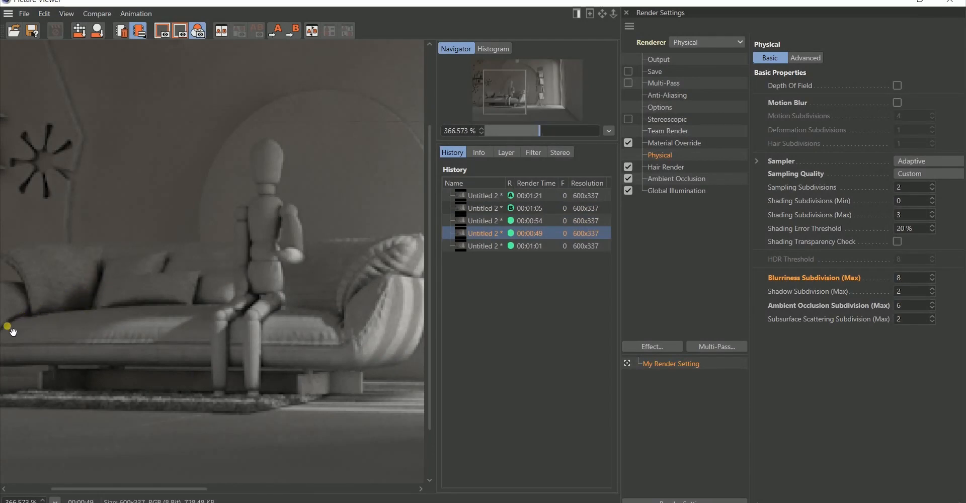
Step: Alternate between the newest render and the one before it to compare the shading around the sofa, cushions and mannequin
drag(158, 271, 233, 232)
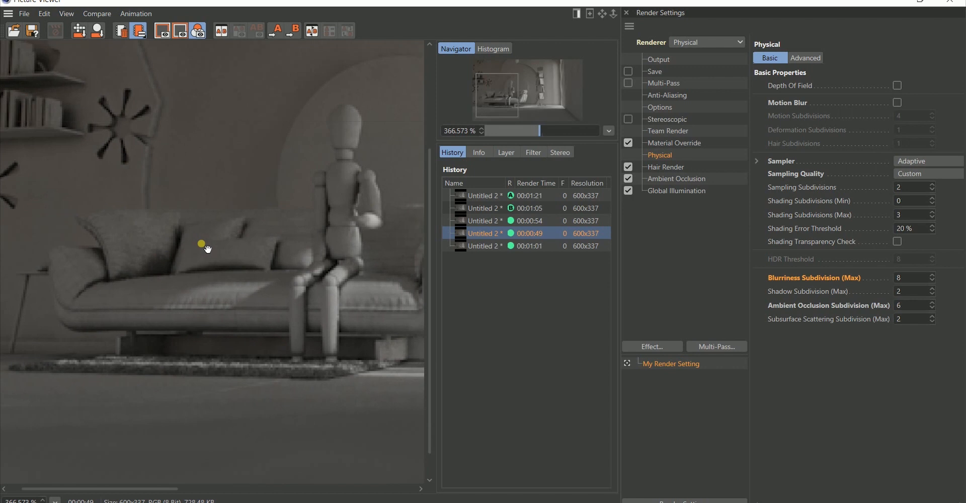
click(482, 246)
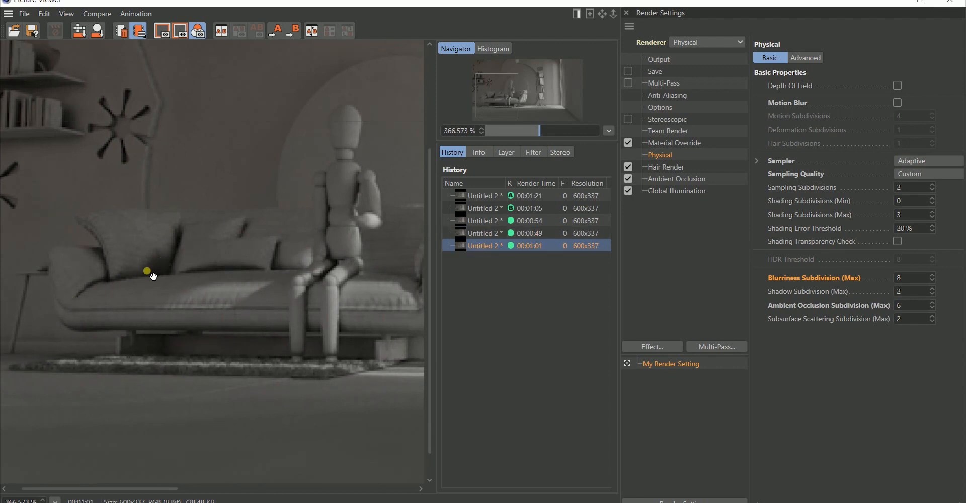
click(476, 234)
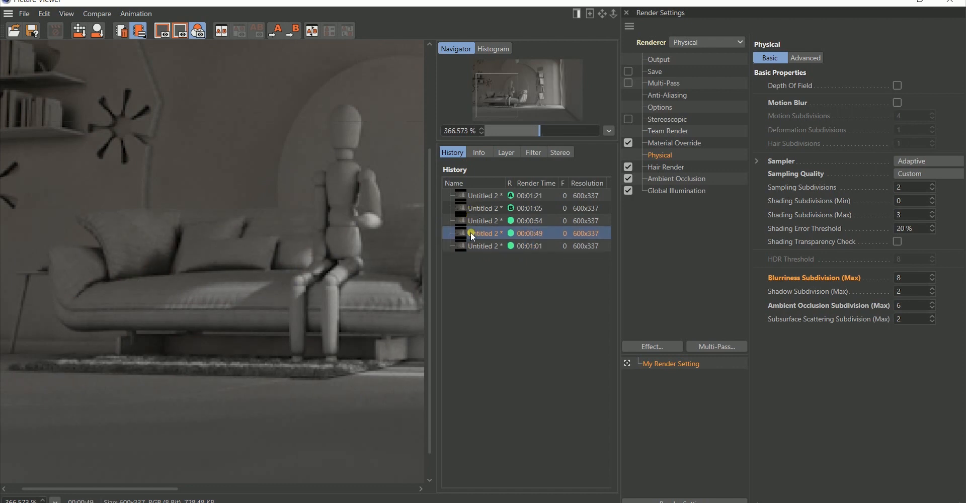
key(Down)
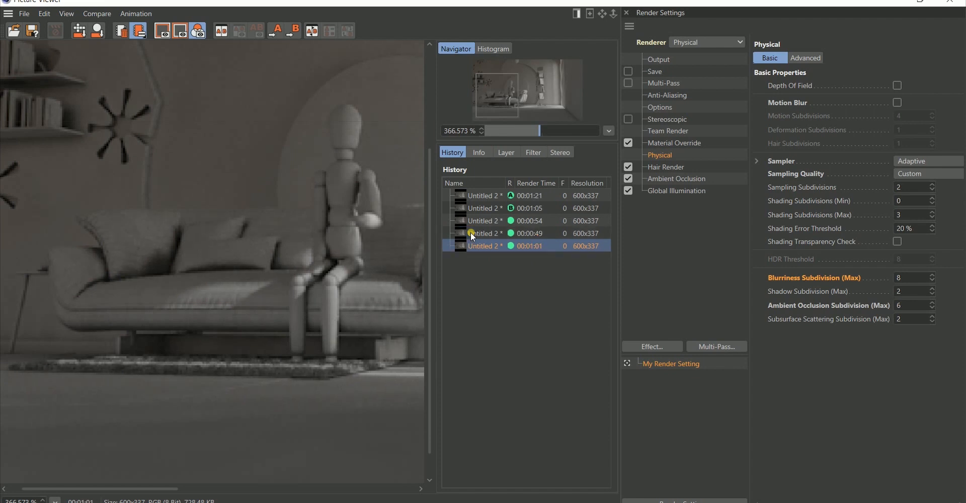
key(Up)
key(Down)
key(Up)
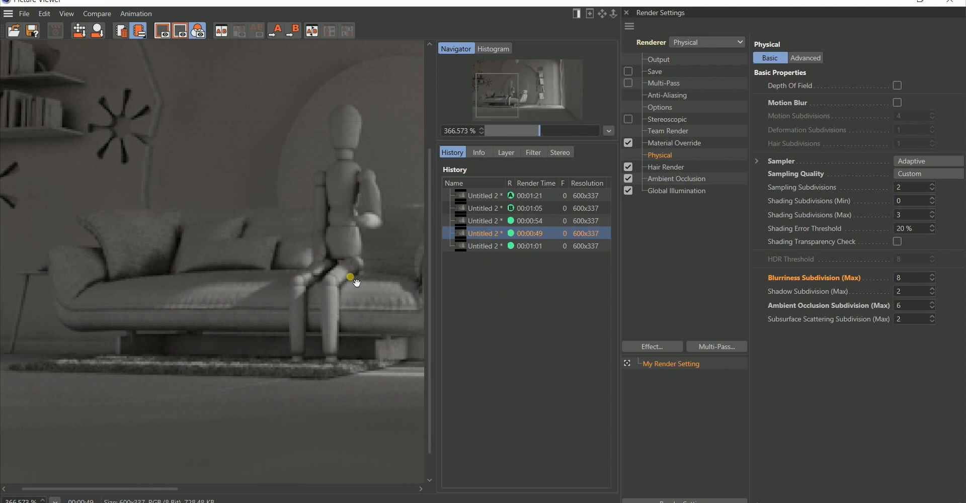
drag(350, 277, 285, 255)
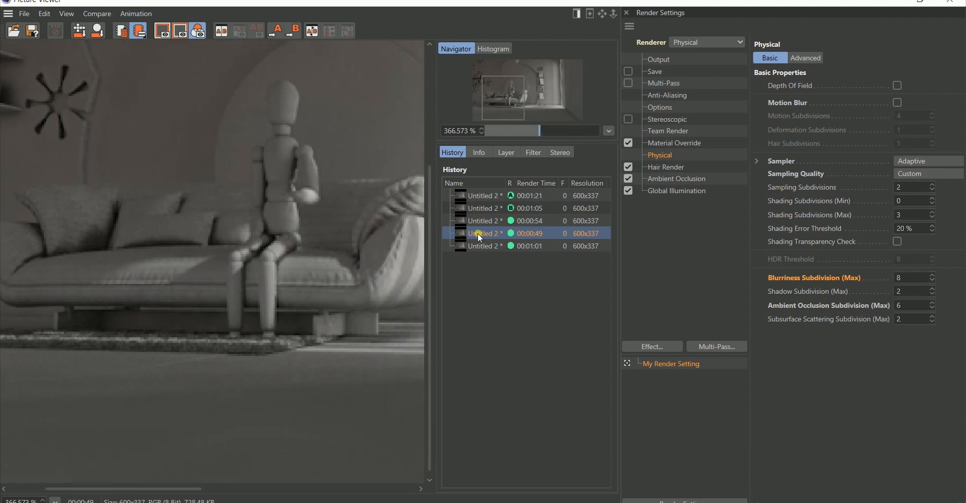
key(Down)
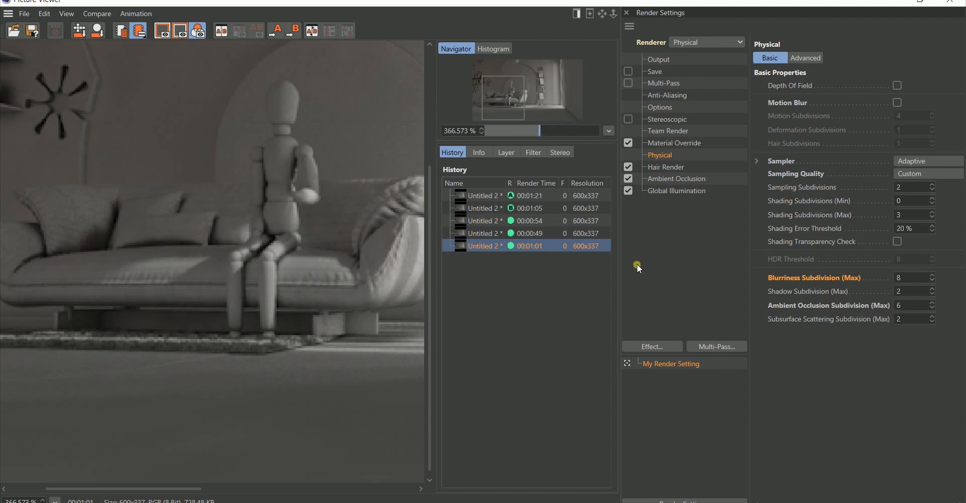
Step: Set Subsurface Scattering Subdivision (Max) to 0
drag(264, 252, 427, 251)
drag(179, 258, 200, 356)
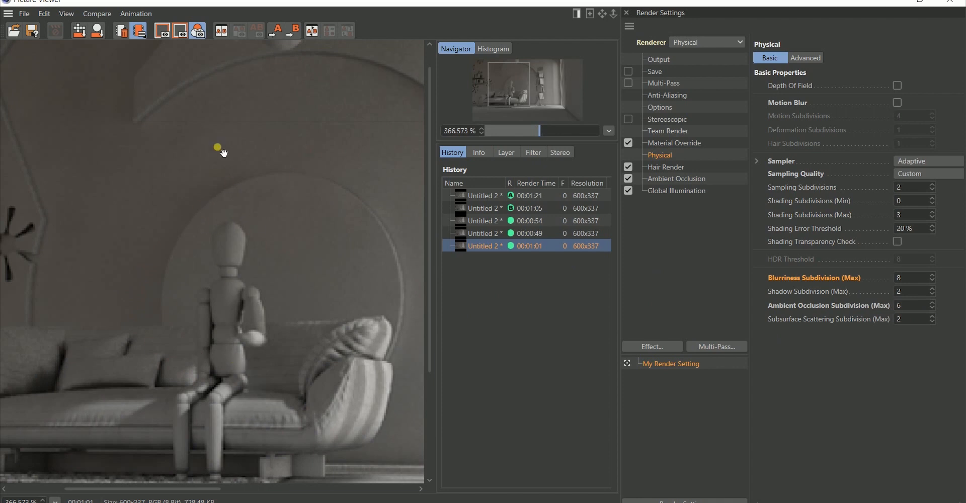
drag(297, 317, 117, 183)
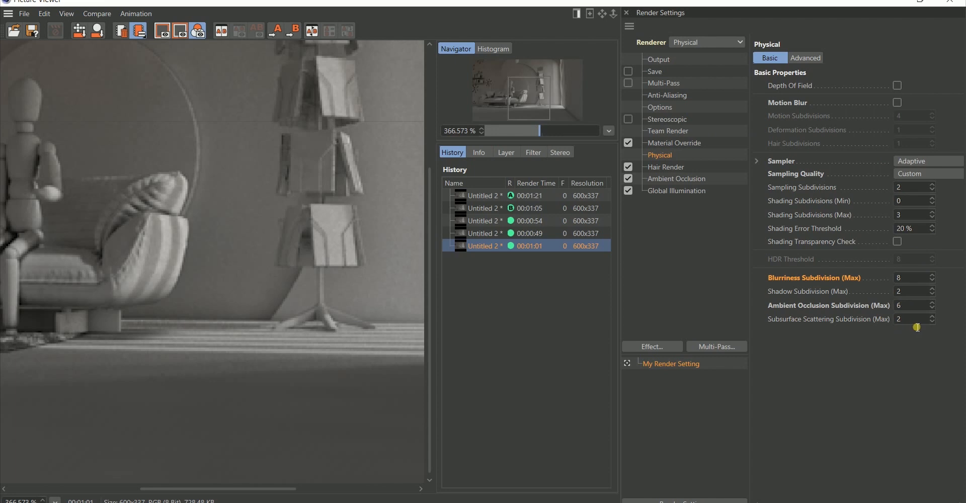
click(895, 320)
text(0)
key(Return)
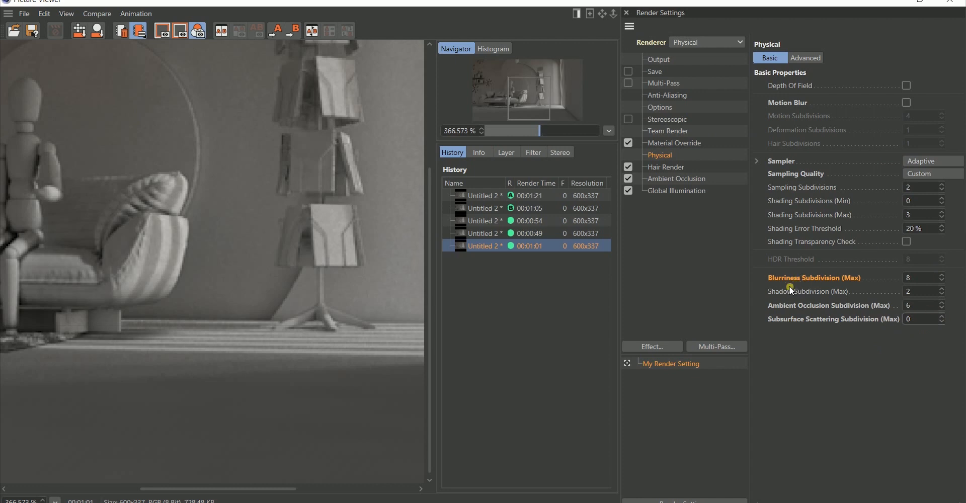
Step: Examine the light and shadow edges on the floor and wall beside the window in the latest render
drag(246, 163, 378, 171)
drag(123, 239, 42, 132)
drag(252, 287, 7, 201)
double_click(350, 351)
double_click(287, 306)
double_click(286, 306)
double_click(286, 306)
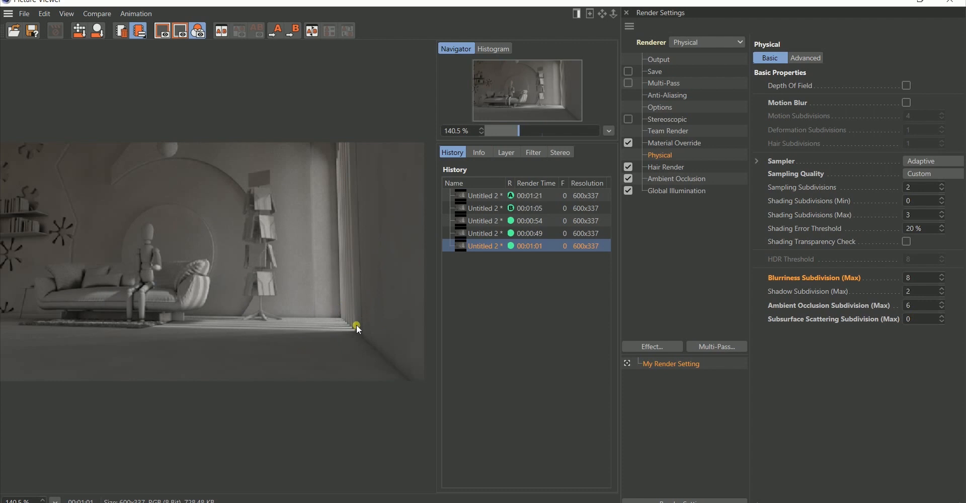
alt+right_drag(356, 325, 412, 325)
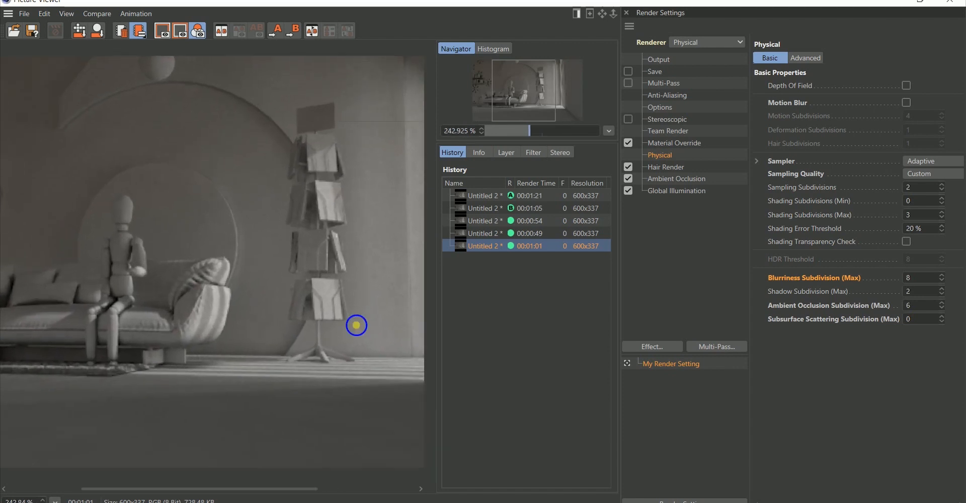
drag(321, 391, 168, 314)
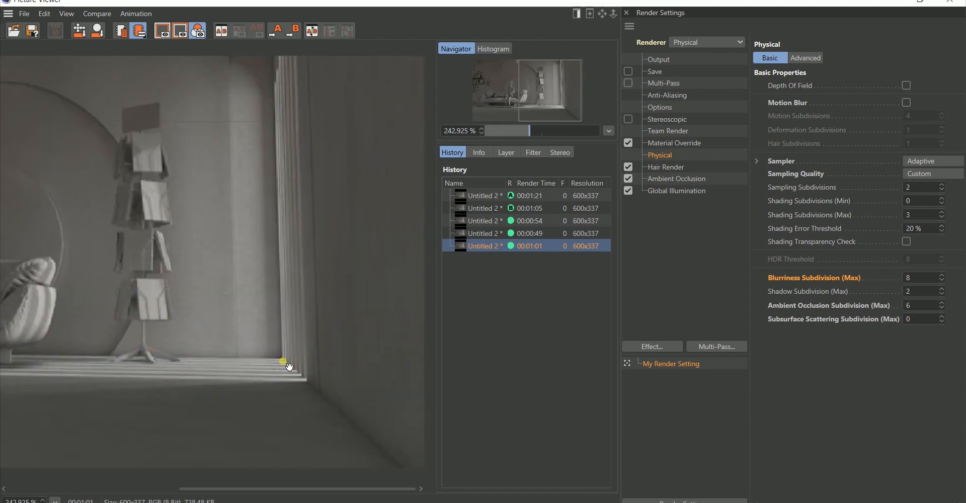
Step: Set Shadow Subdivision (Max) to 8
click(931, 291)
text(8)
key(Return)
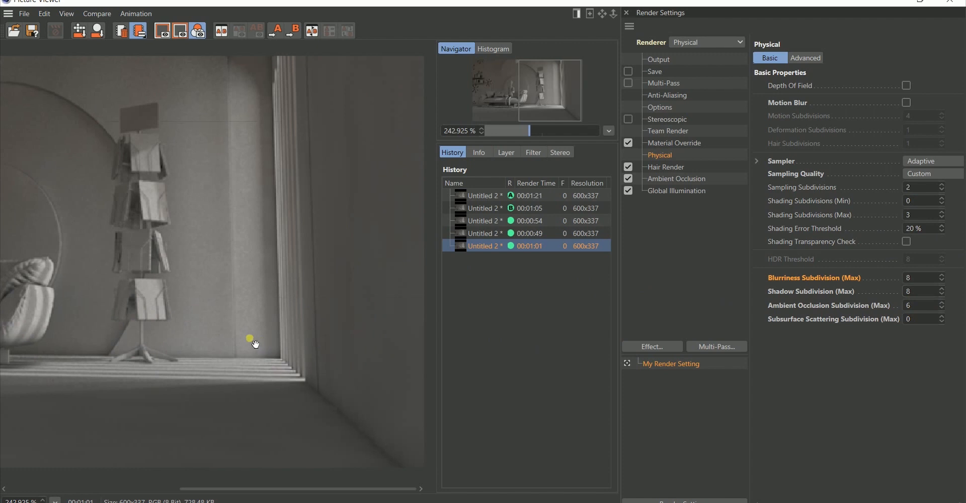
Step: Start a Picture Viewer render with the new shadow and subsurface scattering settings and maximize the viewer
drag(259, 348, 258, 339)
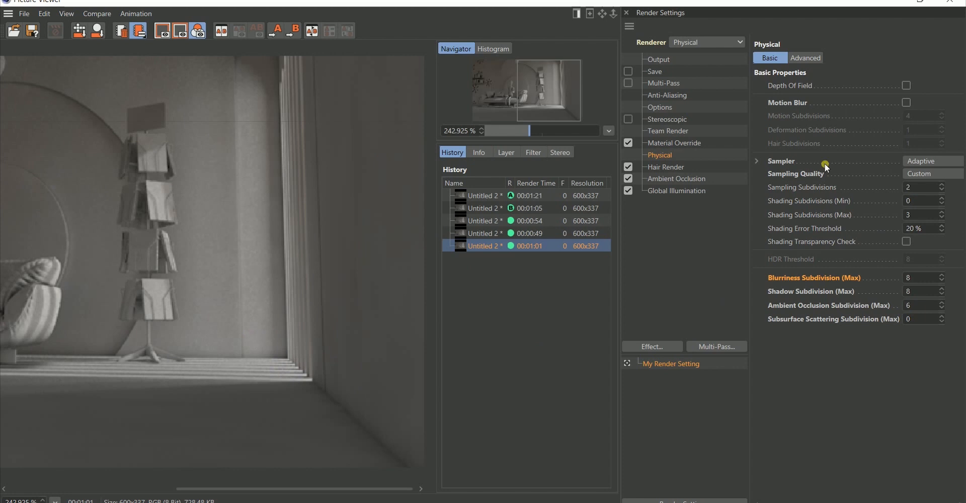
click(922, 1)
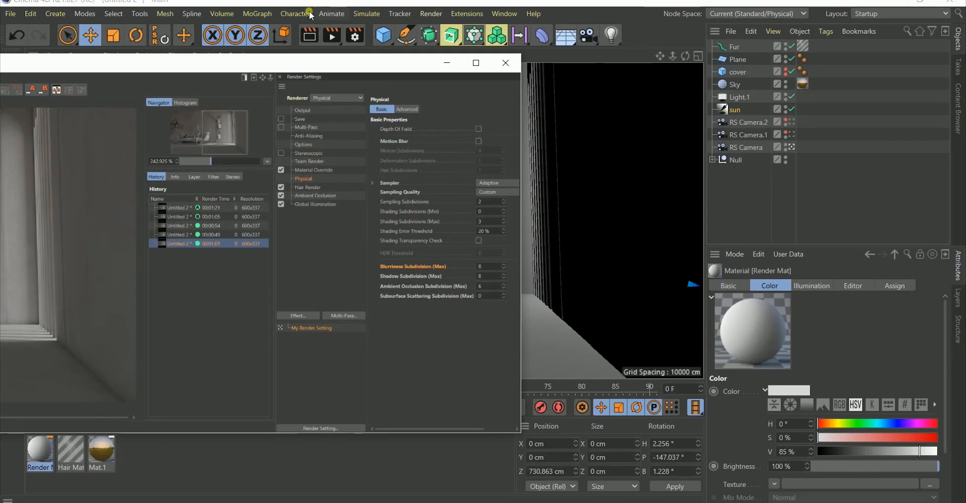
click(327, 35)
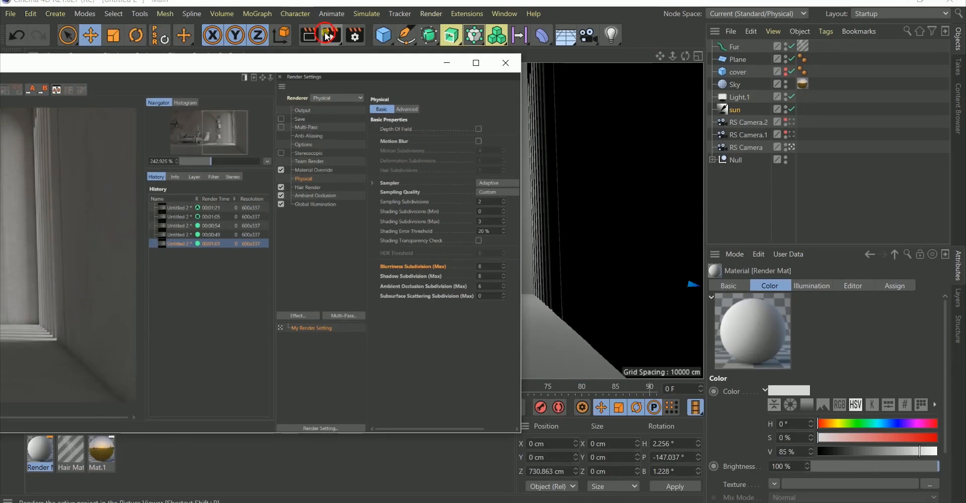
click(475, 62)
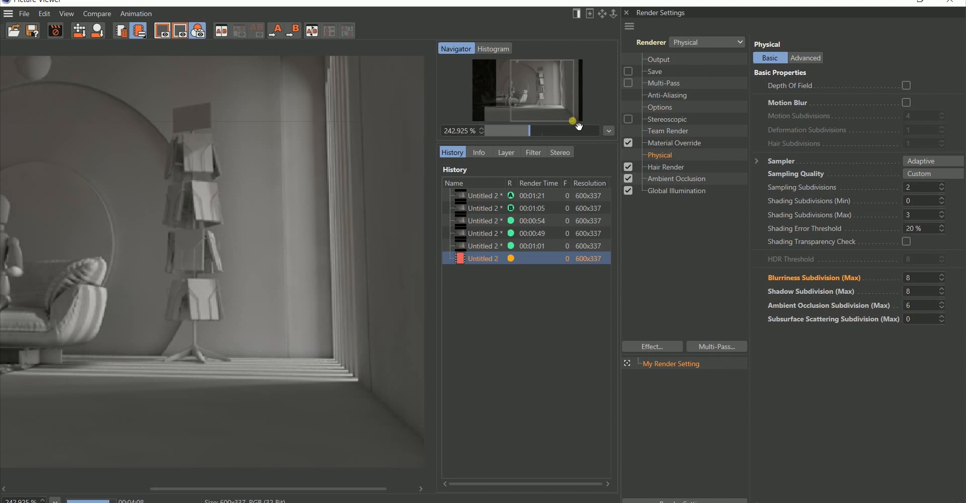
Step: Alternate repeatedly between the render in progress and the last finished one to compare the shadows near the window and magazine rack
click(488, 245)
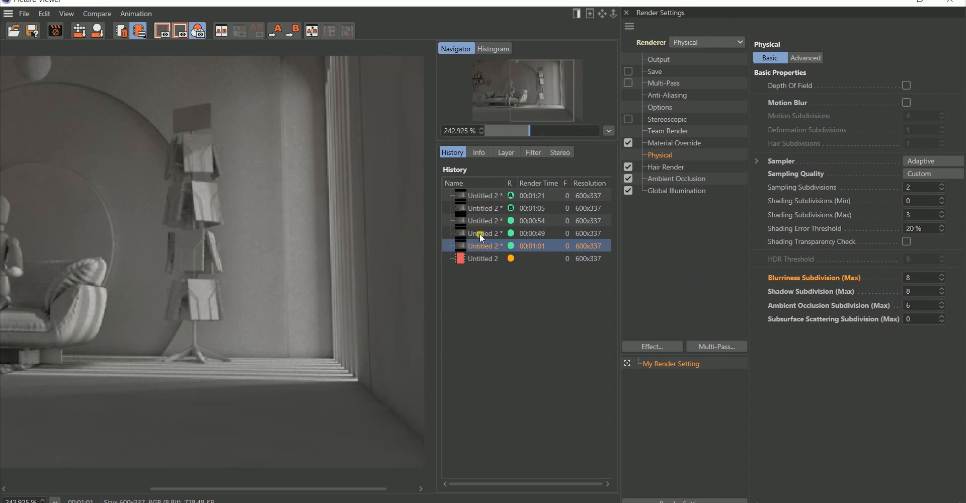
click(479, 259)
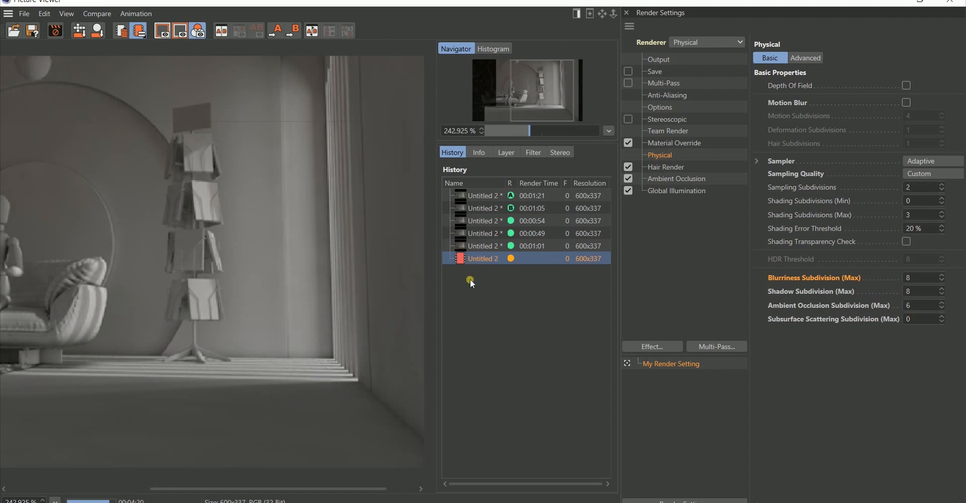
click(489, 246)
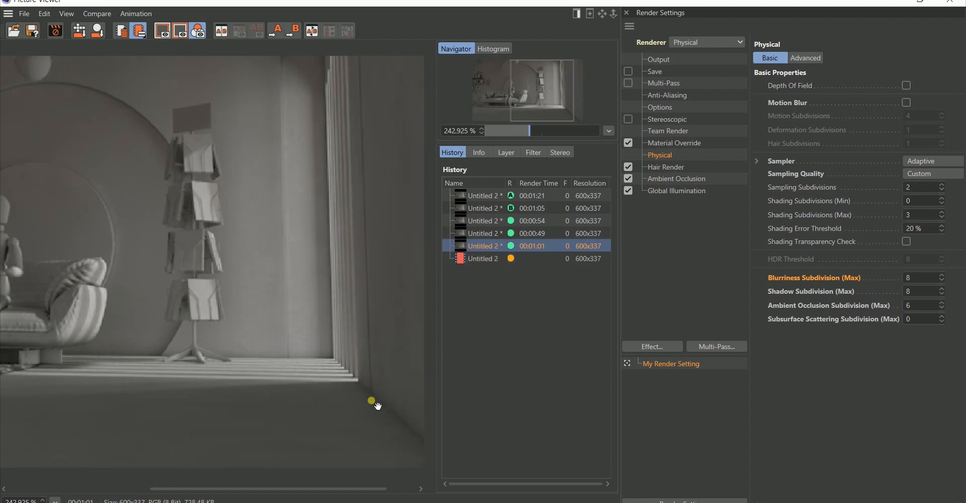
click(486, 259)
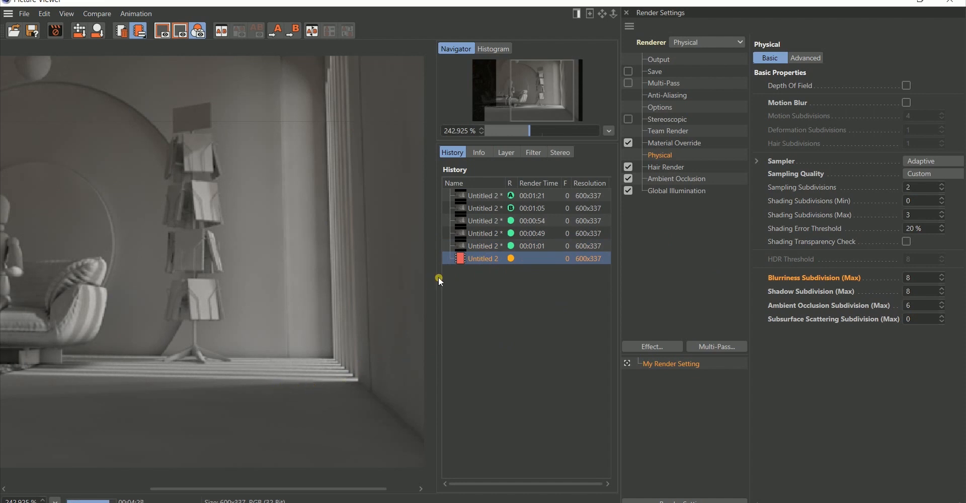
key(Up)
key(Down)
key(Up)
key(Down)
key(Up)
key(Down)
key(Up)
key(Down)
key(Up)
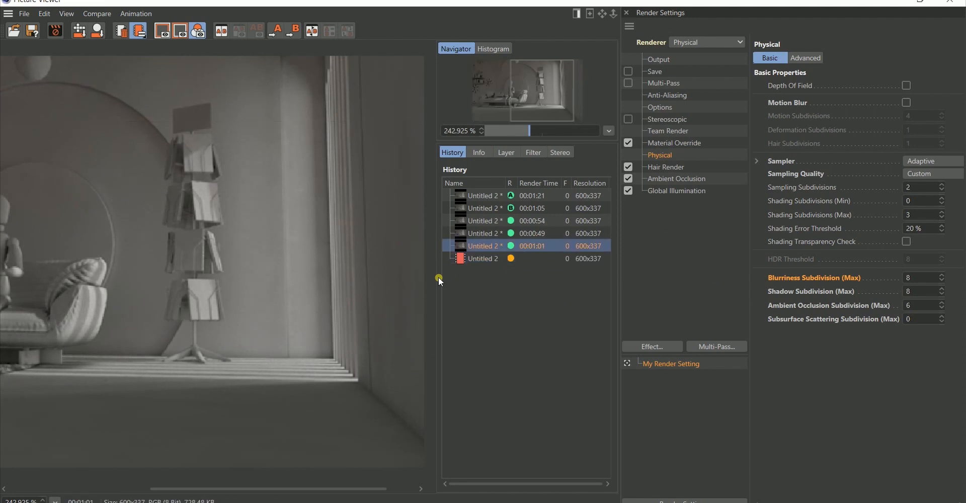
key(Down)
key(Up)
key(Down)
key(Up)
key(Down)
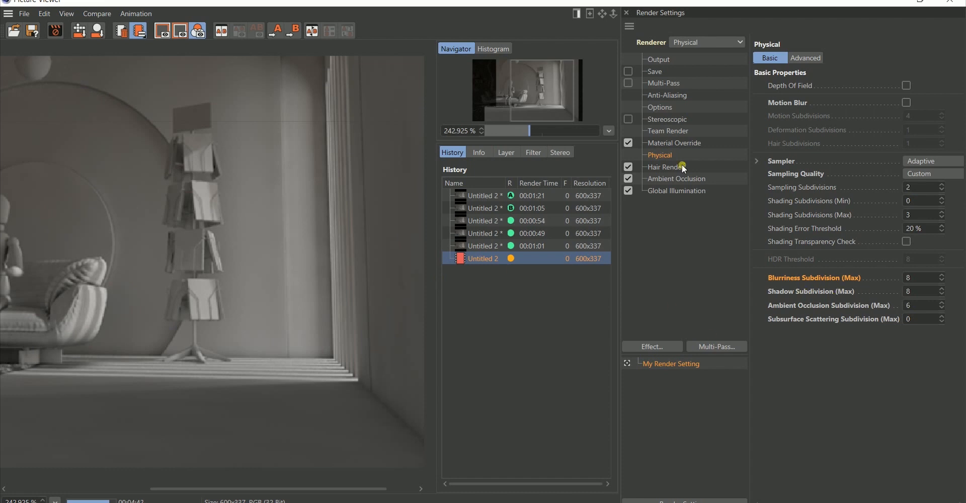
click(485, 245)
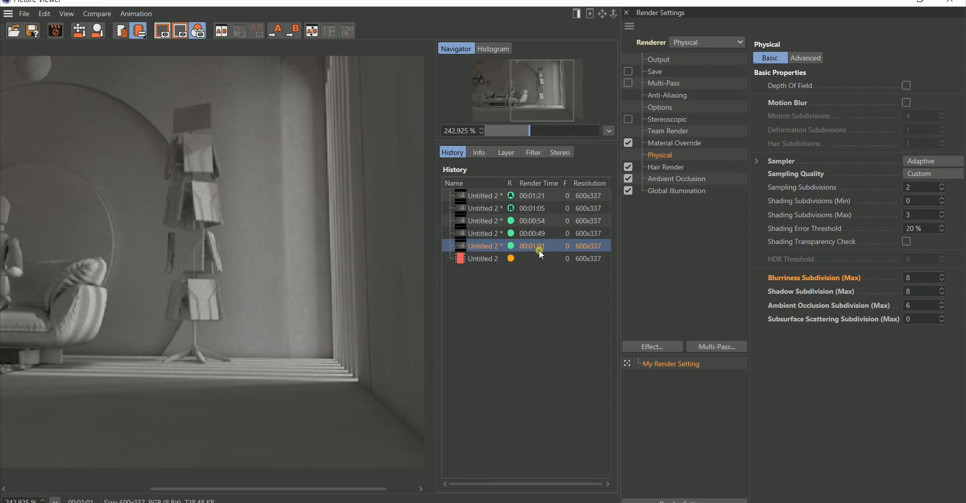
click(476, 258)
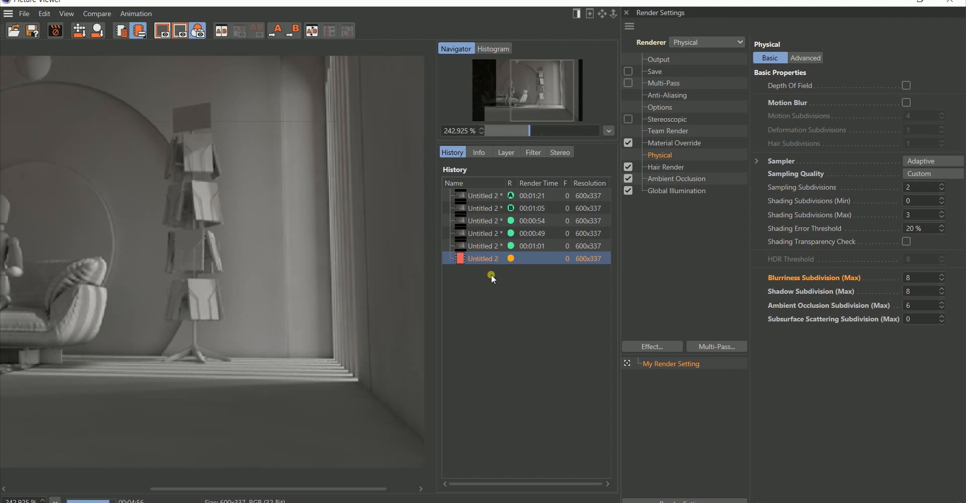
Step: Set Shadow Subdivision (Max) to 5, Blurriness Subdivision (Max) to 16 and Ambient Occlusion Subdivision (Max) to 5
click(913, 291)
click(917, 277)
click(908, 306)
text(5)
Step: Set Shading Subdivisions (Min) to 1 and Sampling Subdivisions to 3
drag(918, 191, 855, 180)
drag(914, 217, 862, 198)
text(1)
key(Return)
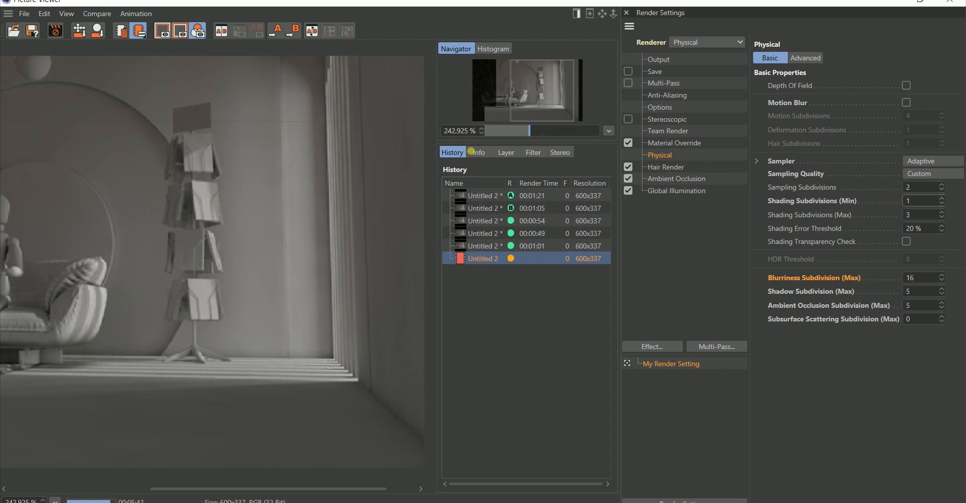
drag(923, 217, 838, 206)
drag(918, 189, 892, 185)
text(3)
key(Return)
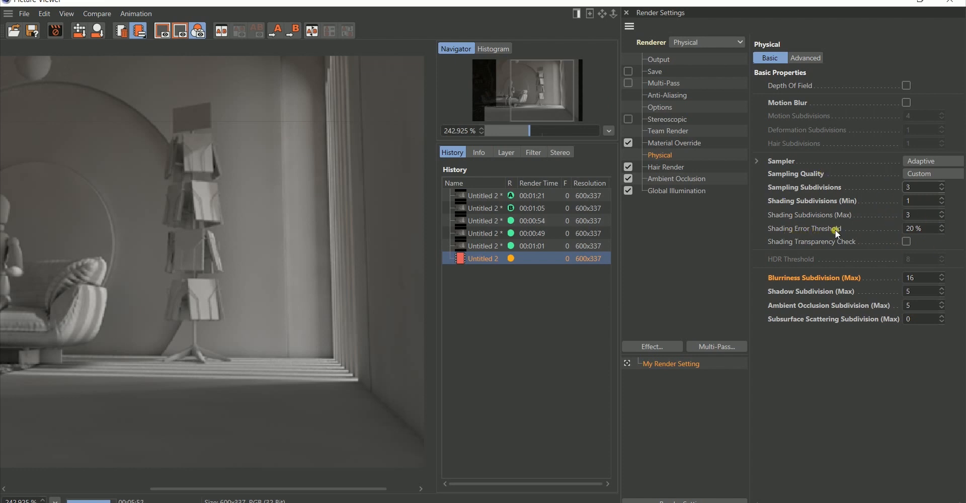
Step: Set the Shading Error Threshold to 15%
drag(914, 231, 855, 226)
text(10)
key(Return)
text(15)
key(Return)
Step: Compare the sofa area in the render in progress with the last finished render
drag(224, 248, 453, 250)
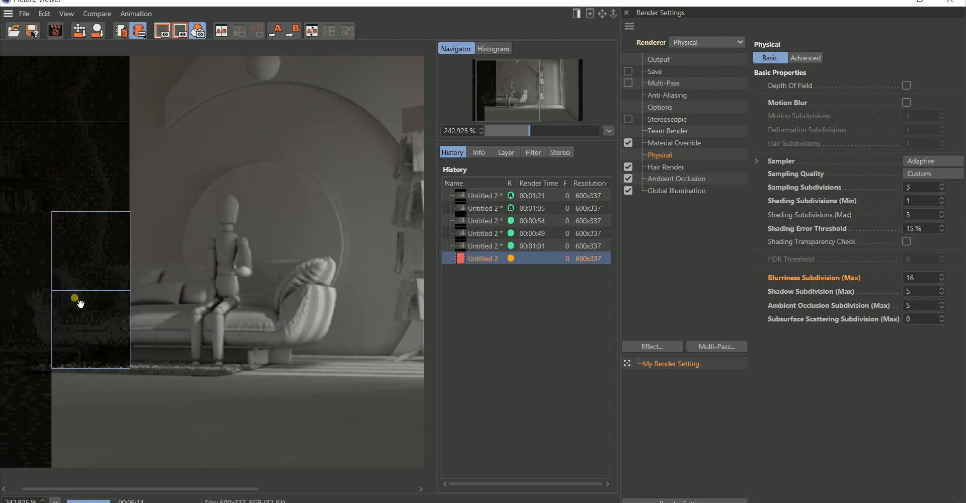
click(482, 241)
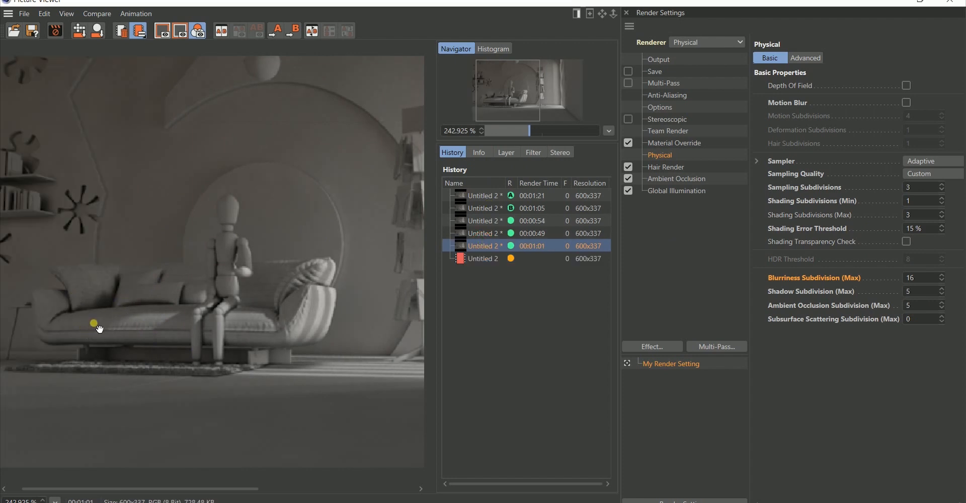
click(476, 259)
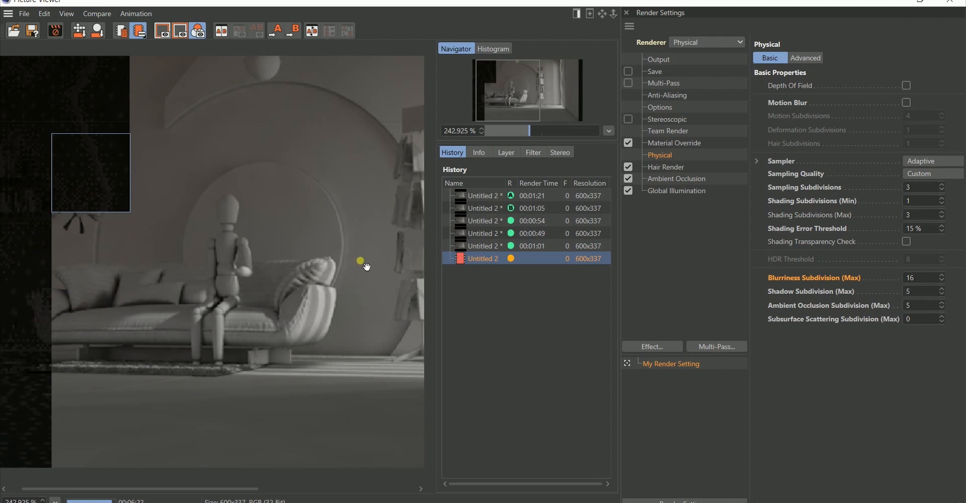
click(480, 246)
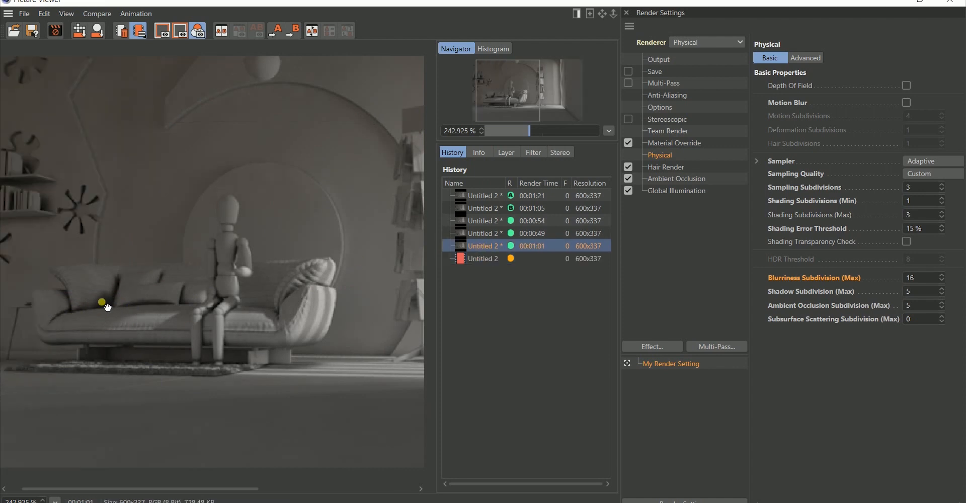
Step: Step through the finished renders in the history to compare noise around the sofa, wall and shelves, ending on the render in progress
key(Up)
key(Up)
key(Up)
key(Up)
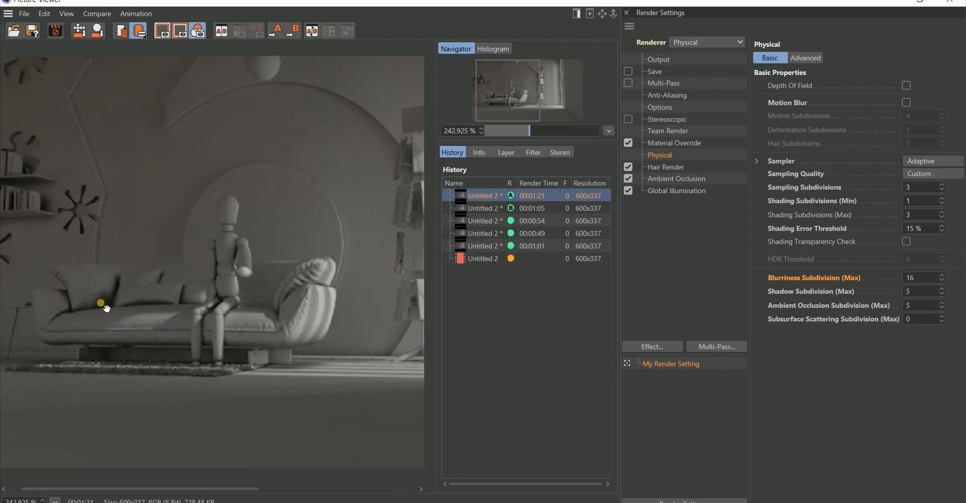
key(Down)
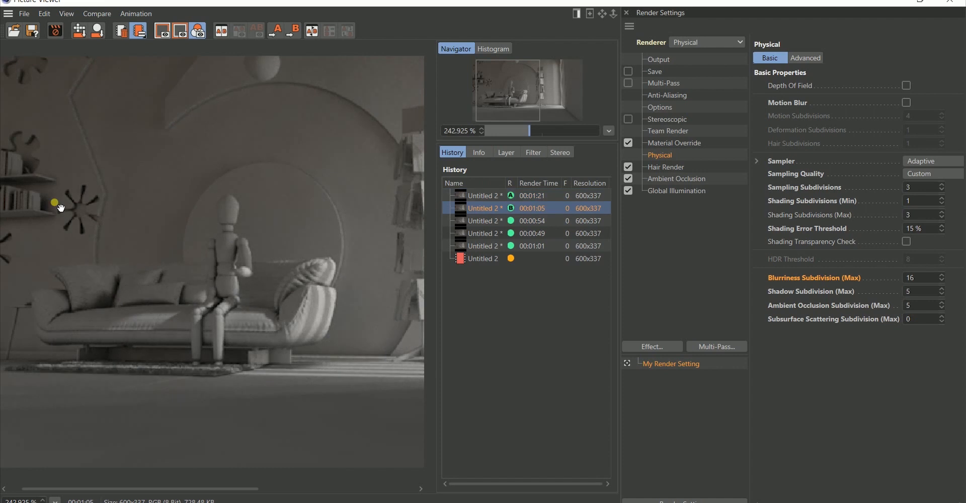
key(Up)
key(Down)
key(Down)
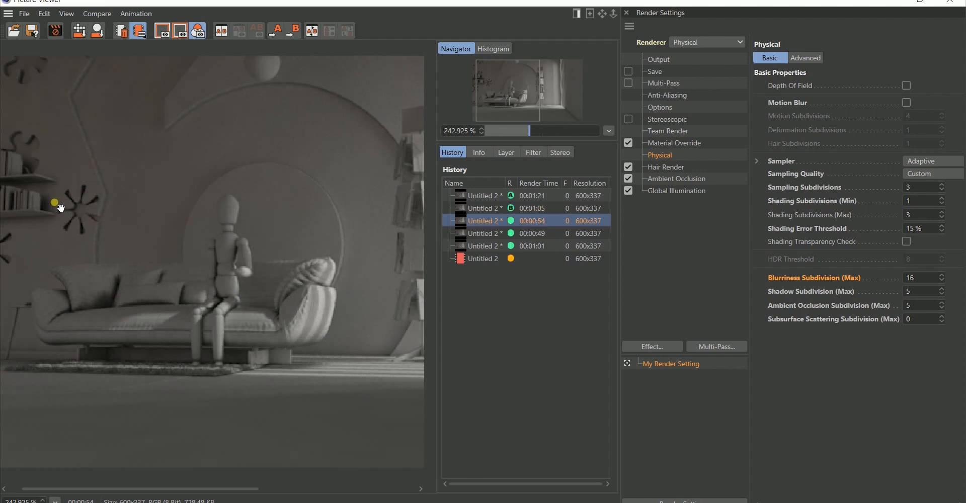
key(Down)
key(Down)
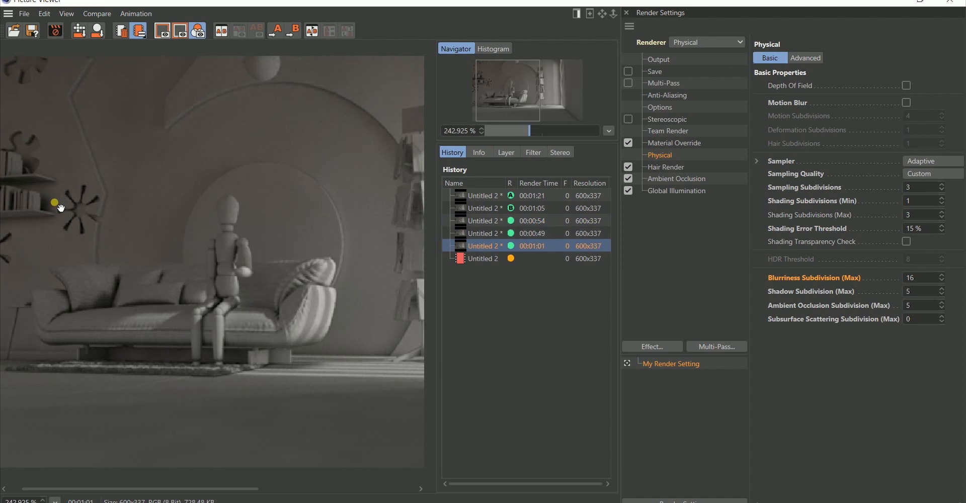
key(Down)
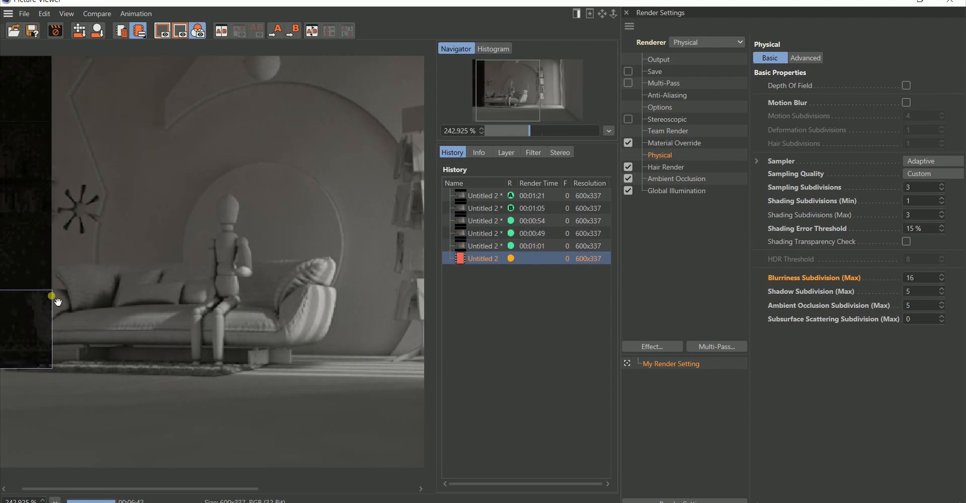
Step: Flip through the earlier test renders again, then inspect the magazine rack and window area in the newest render
key(Up)
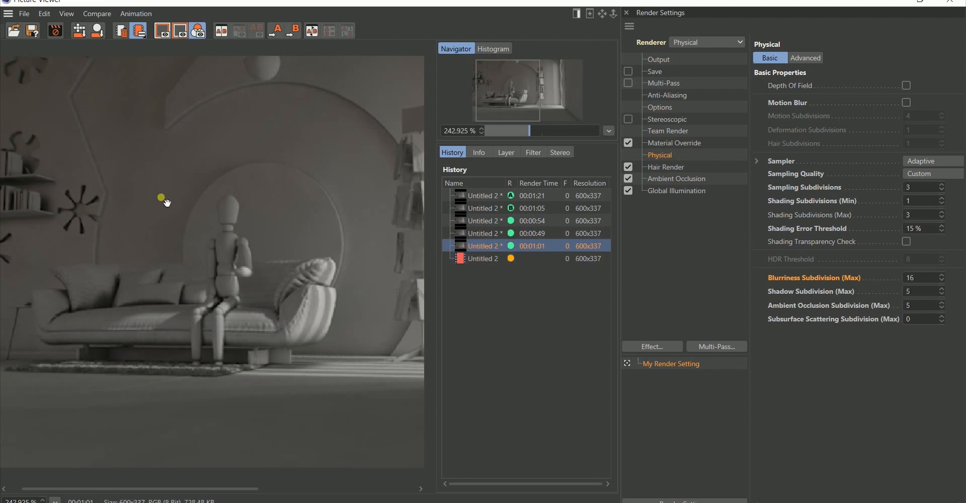
key(Down)
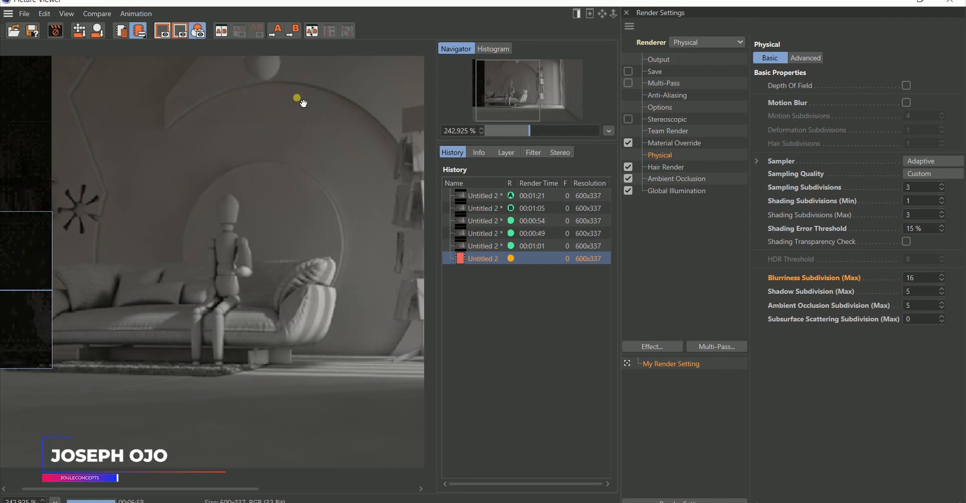
key(Up)
key(Up)
key(Up)
key(Up)
key(Down)
key(Down)
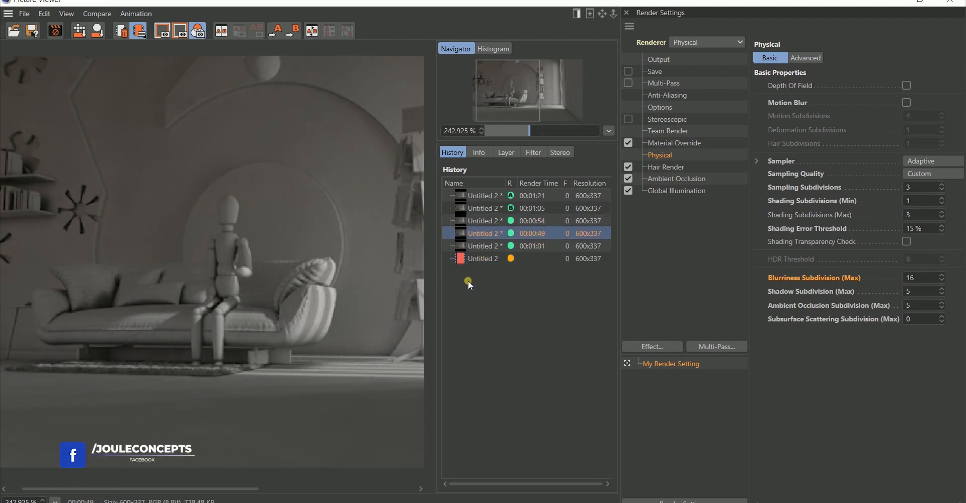
key(Down)
key(Down)
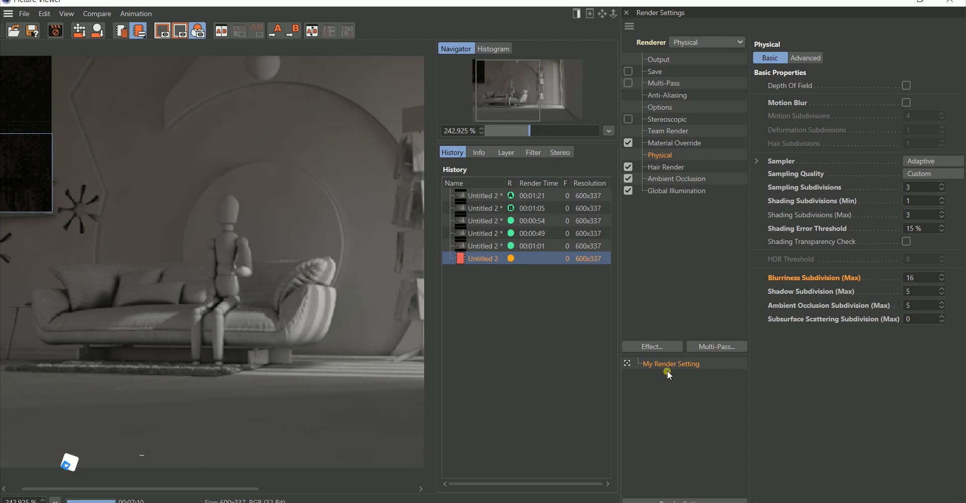
drag(346, 249, 146, 189)
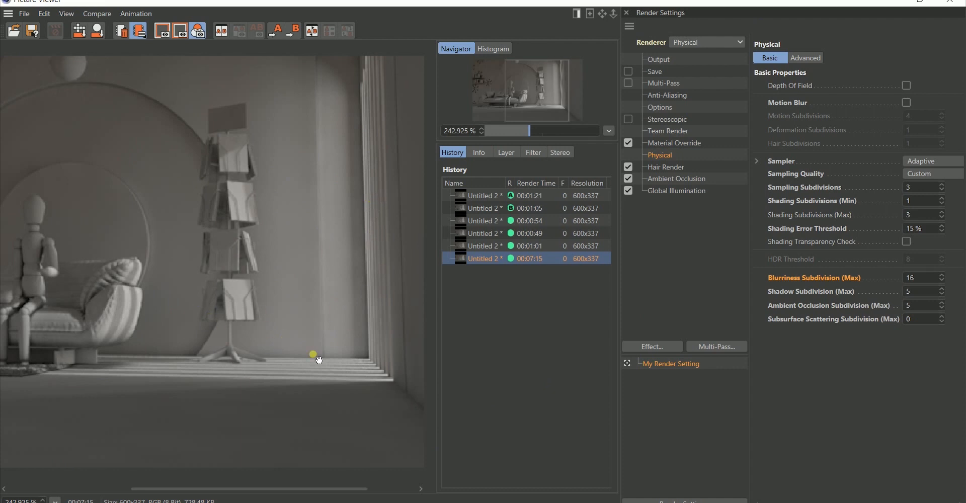
Step: Restore the Picture Viewer to a smaller window and inspect the Samples setting in Light.1's details
click(920, 2)
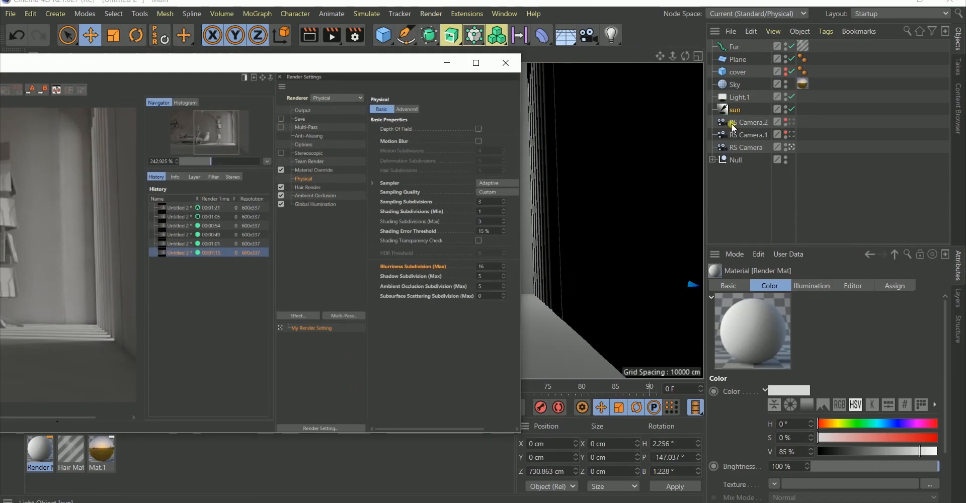
click(743, 99)
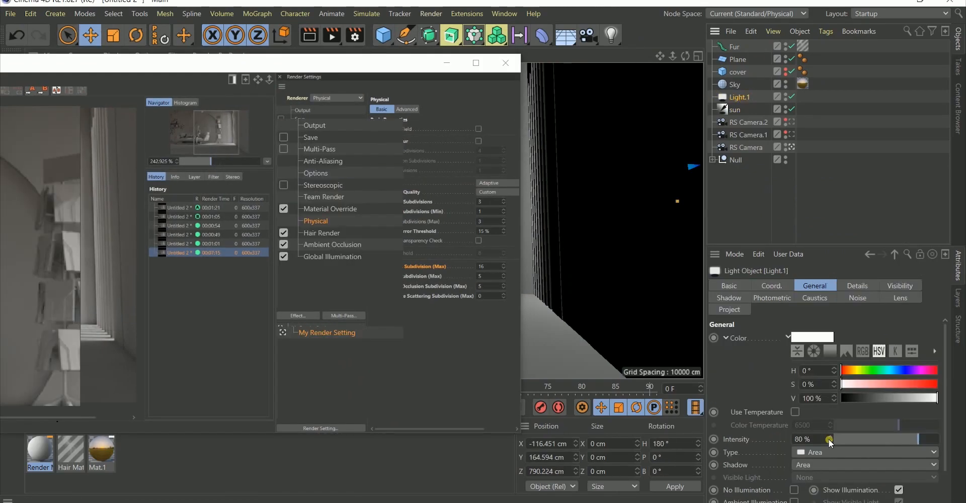
click(857, 286)
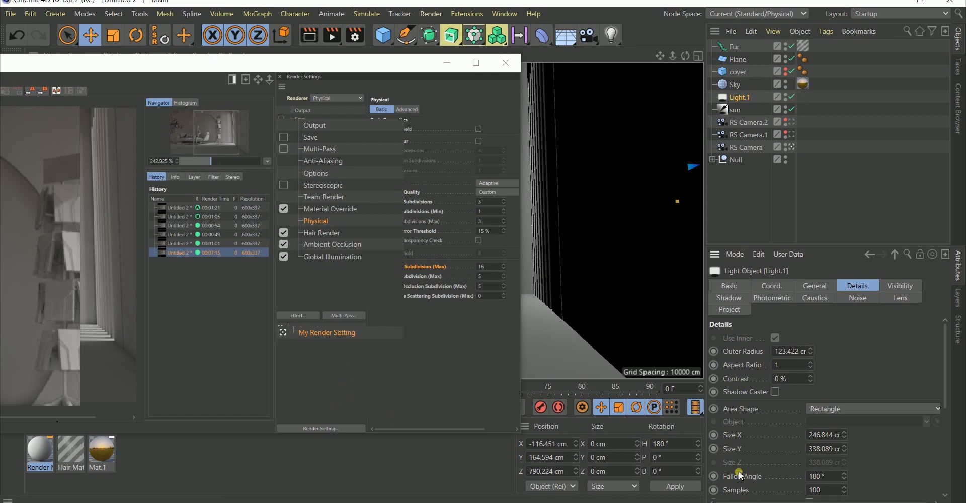
scroll(738, 472, down, 5)
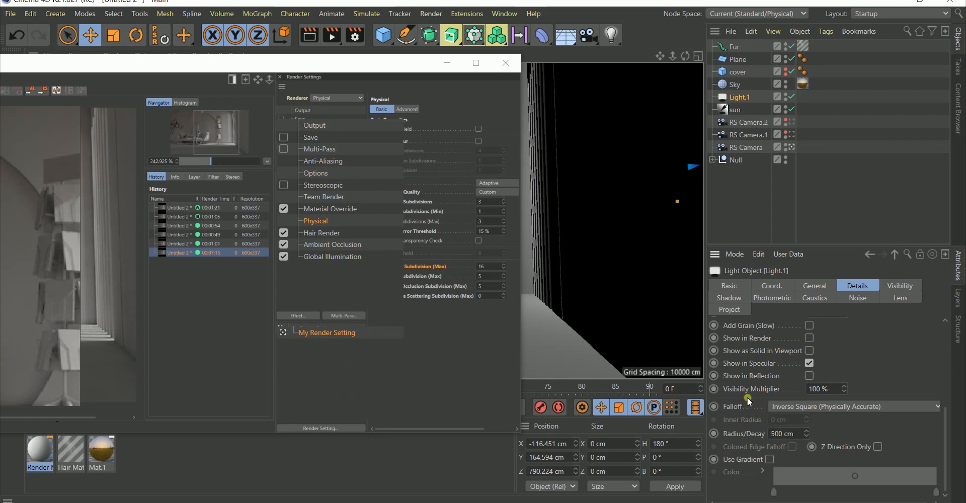
scroll(747, 398, up, 2)
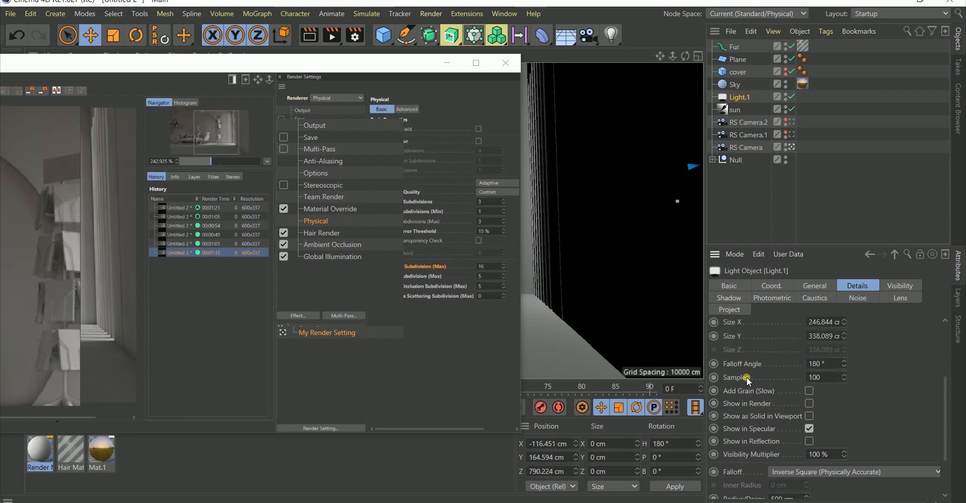
click(747, 377)
Step: Add a temporary area light, check its default Samples value and delete it
drag(613, 40, 624, 178)
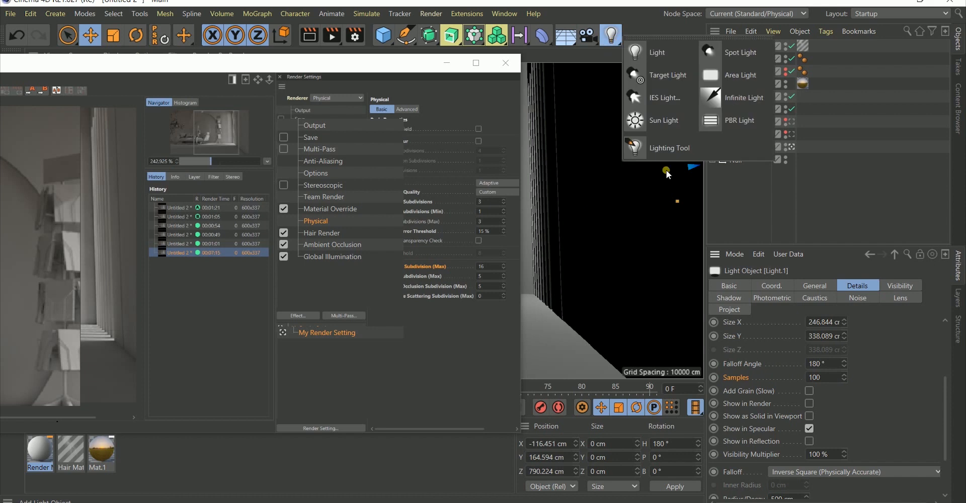
click(720, 78)
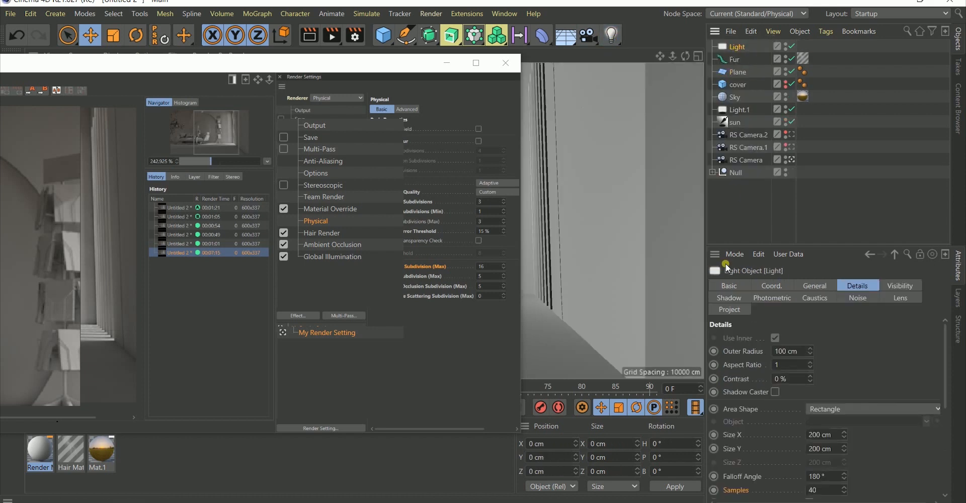
scroll(736, 464, down, 3)
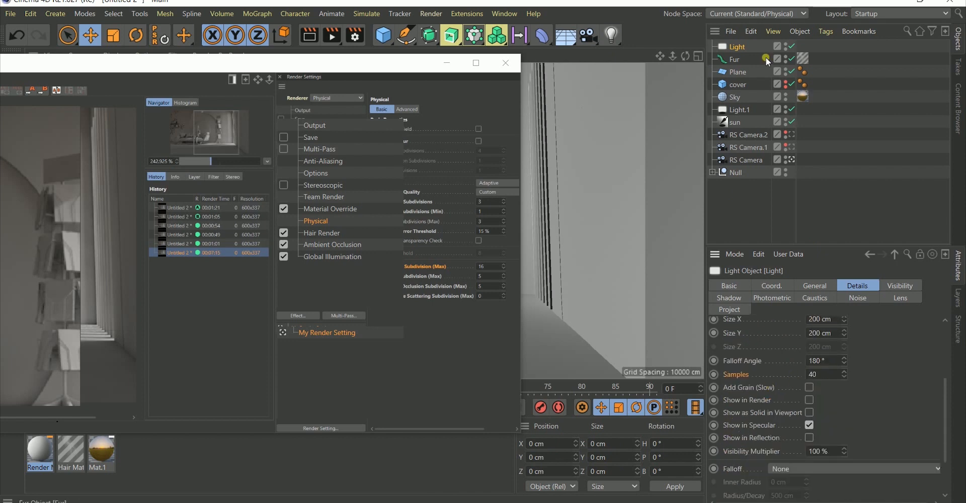
key(Delete)
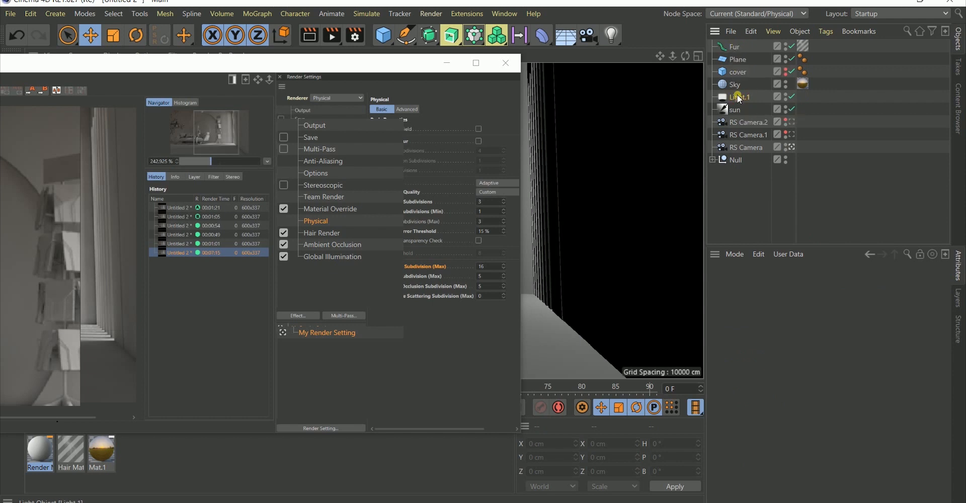
Step: Set the Samples of the Light.1 area light to 128
click(738, 97)
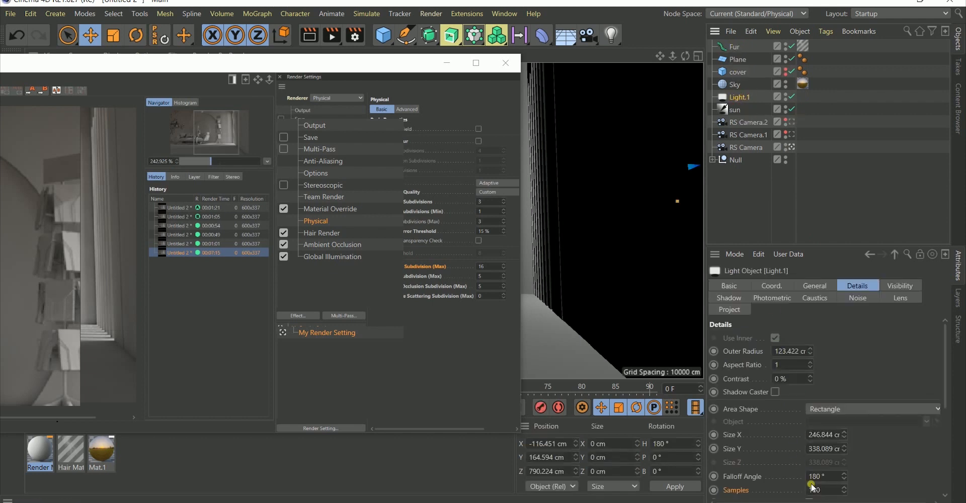
drag(827, 491, 773, 484)
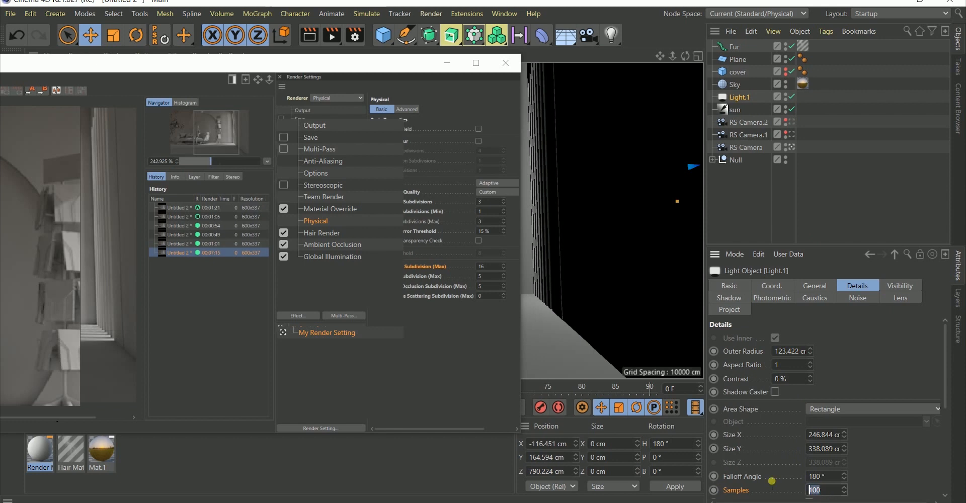
text(128)
Step: Look through the sun light's details and visibility settings for sampling options, then return to Light.1's details
click(734, 109)
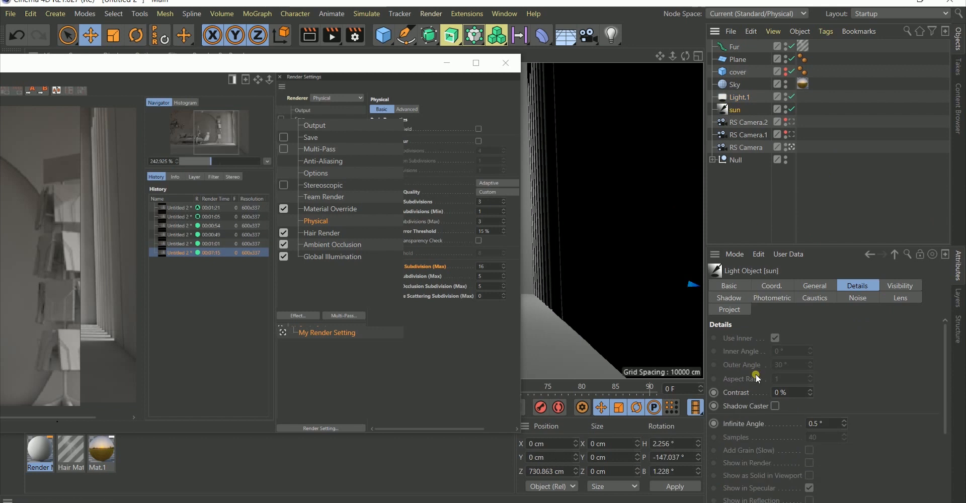
scroll(756, 422, down, 5)
scroll(756, 422, up, 5)
click(812, 285)
click(856, 281)
scroll(757, 425, down, 5)
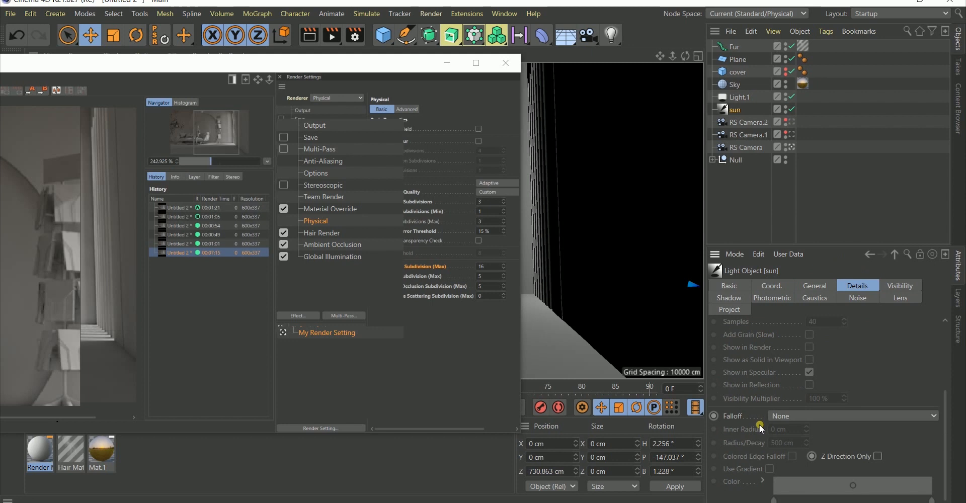
click(888, 285)
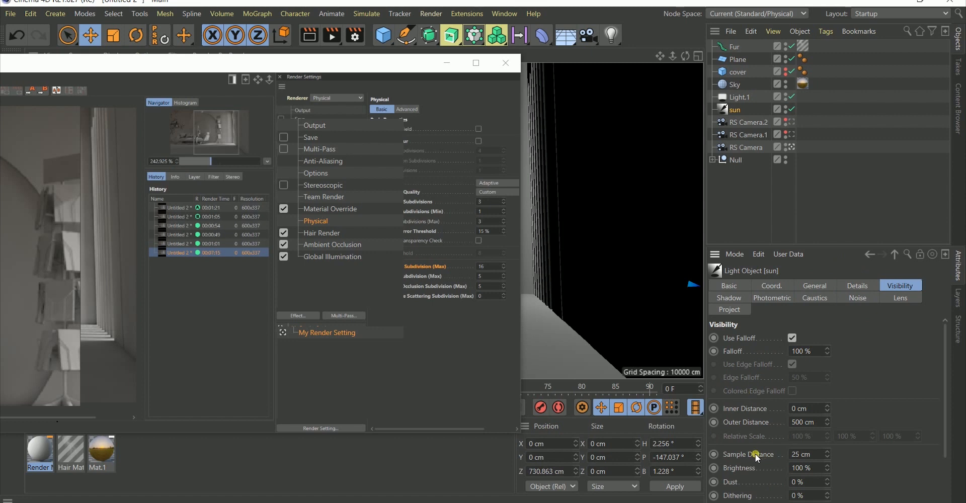
scroll(755, 437, down, 3)
scroll(755, 435, up, 3)
click(738, 97)
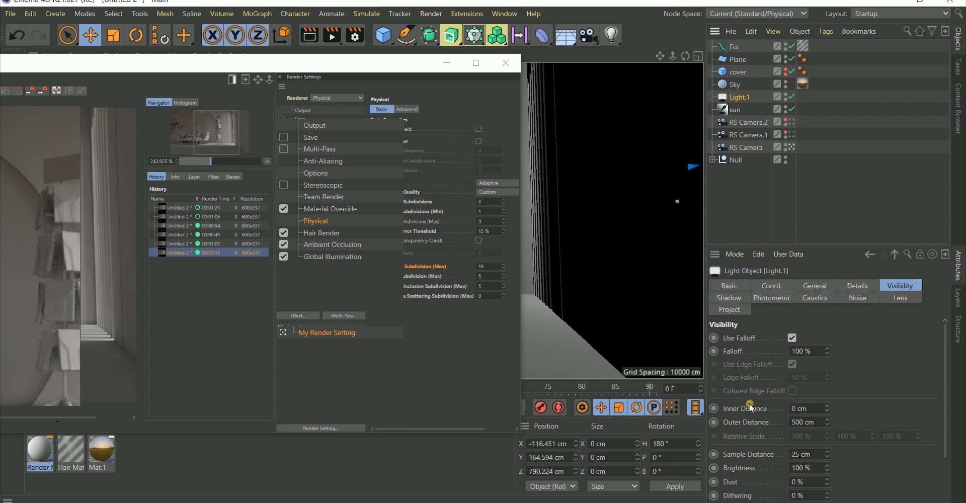
click(856, 287)
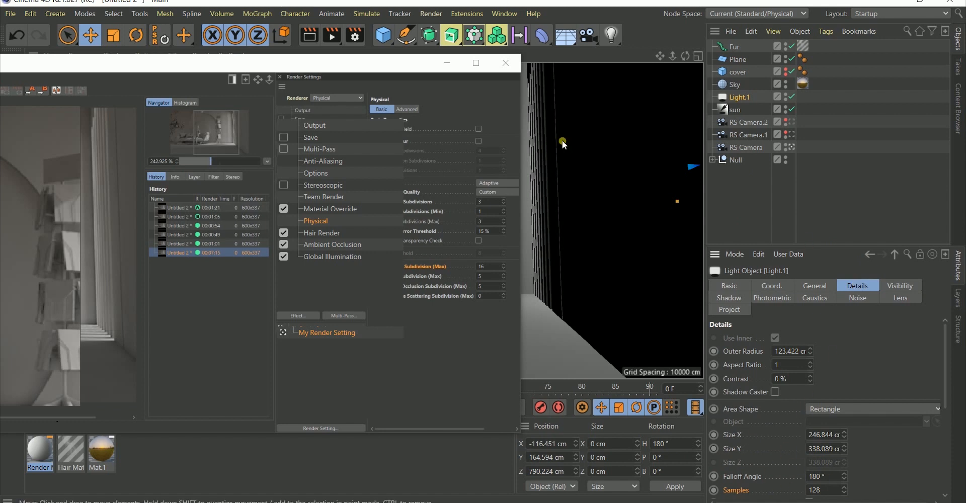
Step: Maximize the Picture Viewer and set Sampling Subdivisions to 4 and both Shadow and Ambient Occlusion Subdivision (Max) to 6
drag(403, 62, 540, 53)
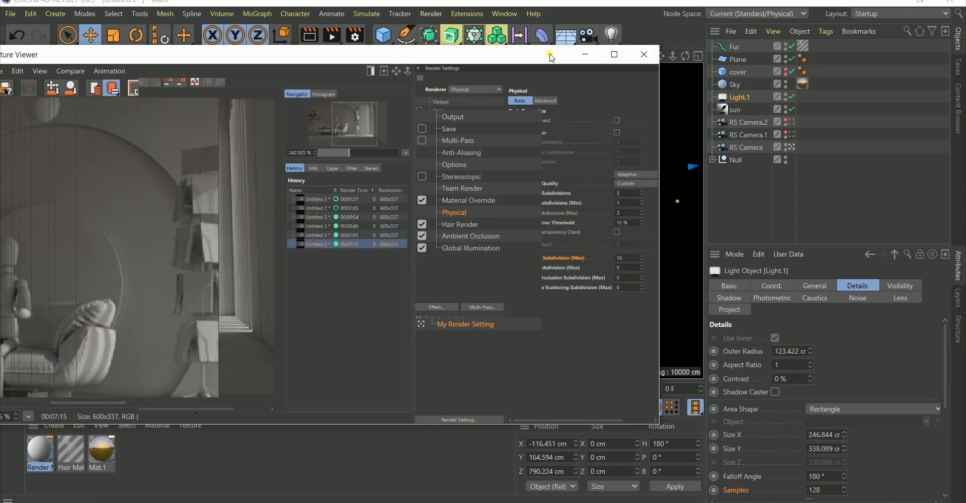
click(617, 55)
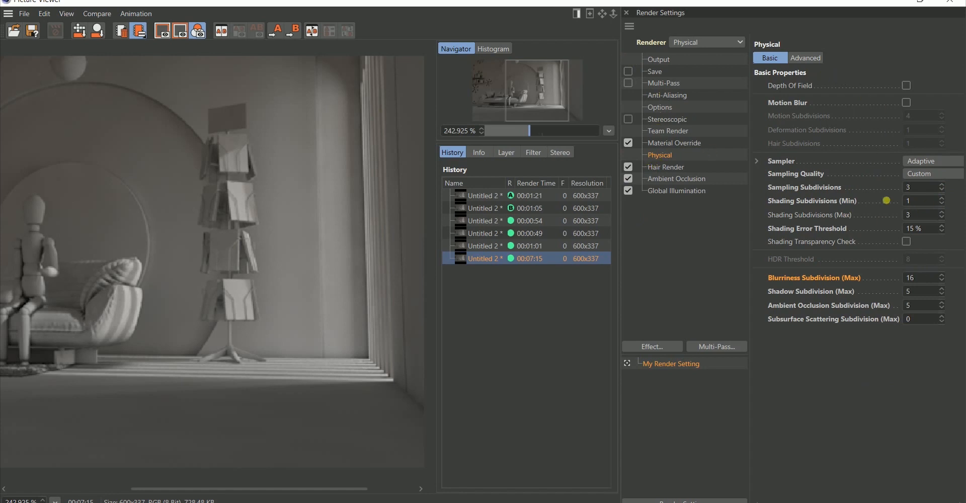
click(913, 192)
click(926, 293)
click(917, 187)
text(4)
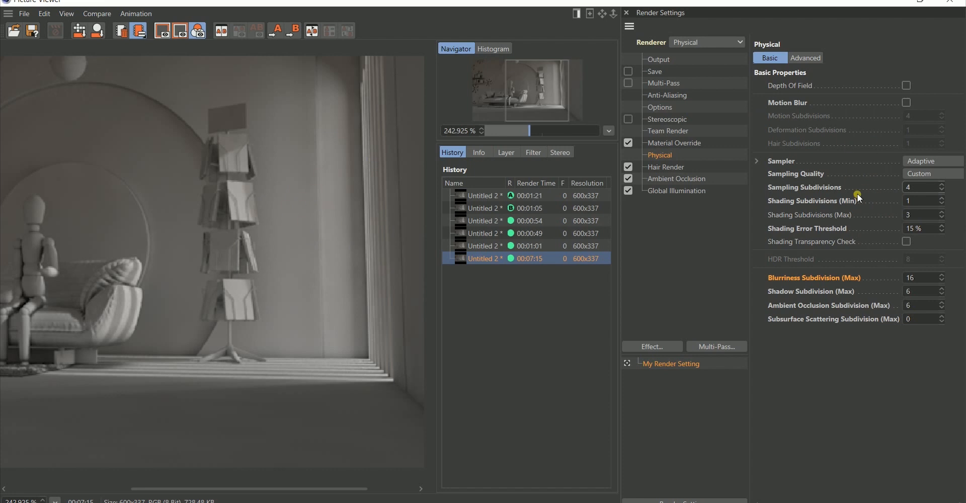
click(911, 201)
double_click(917, 228)
Step: Set the render output size to 1280 x 720 pixels with the aspect ratio locked
click(656, 60)
double_click(833, 70)
text(128)
key(Return)
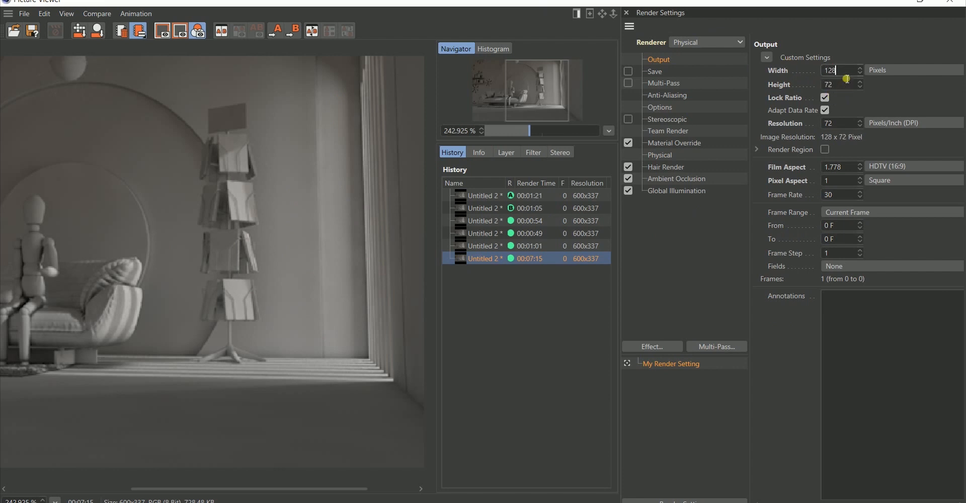
text(0)
key(Return)
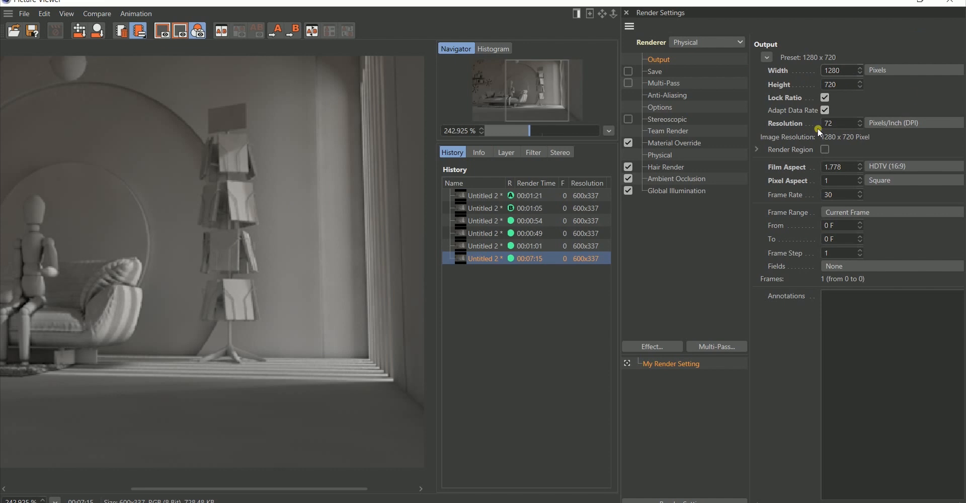
Step: Set the render output resolution to 300 DPI
drag(839, 127, 767, 120)
text(300)
key(Return)
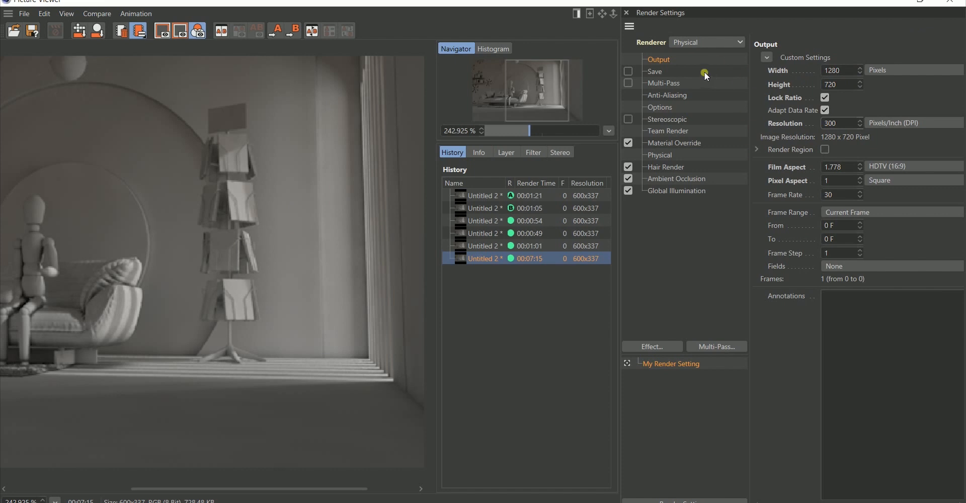
Step: Look through the other render setting categories, from Save and Anti-Aliasing to Physical, Ambient Occlusion and Global Illumination
click(661, 71)
click(660, 81)
click(662, 95)
click(662, 118)
click(662, 145)
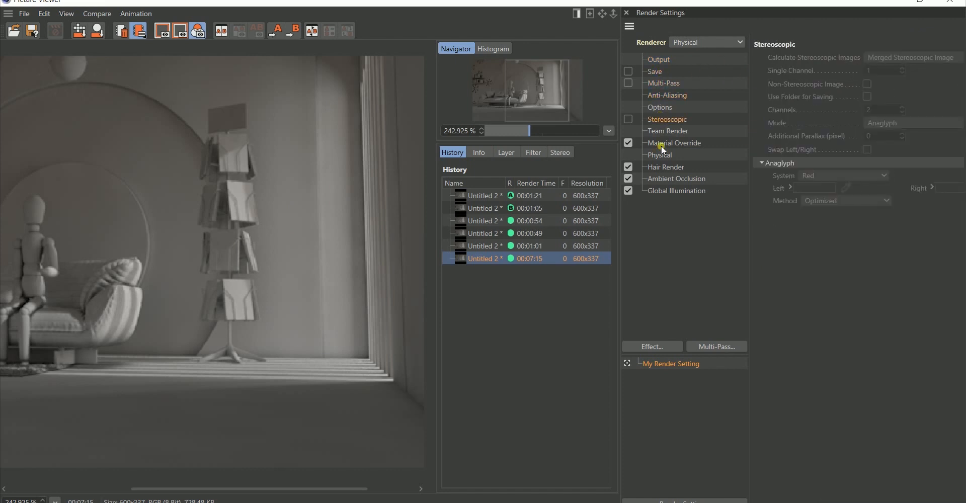
click(666, 166)
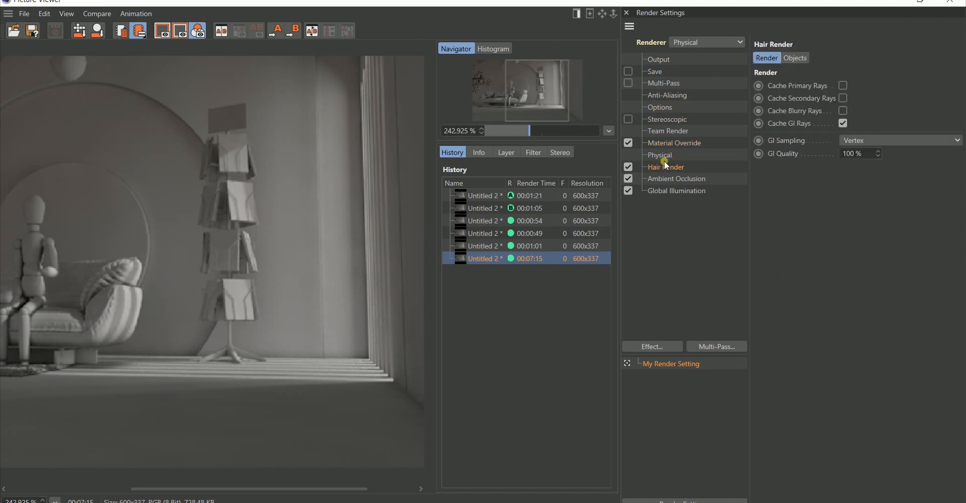
click(664, 156)
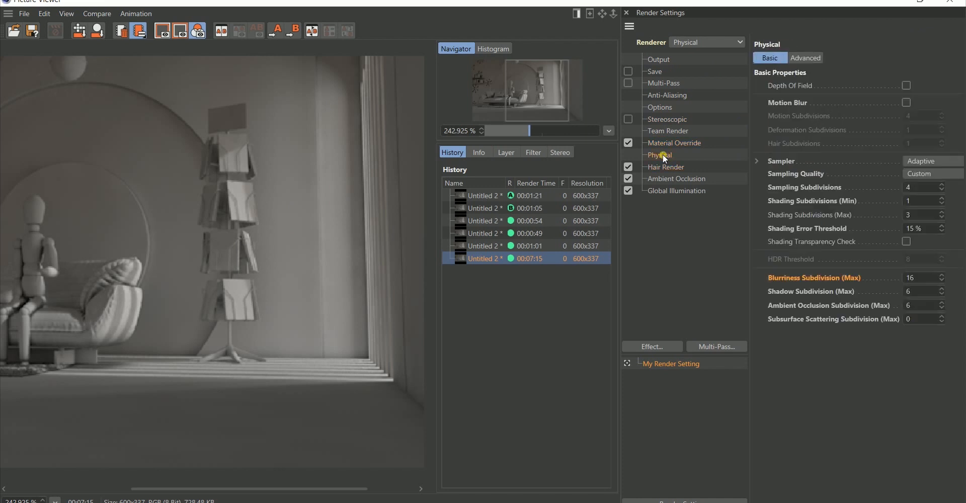
click(673, 180)
click(680, 191)
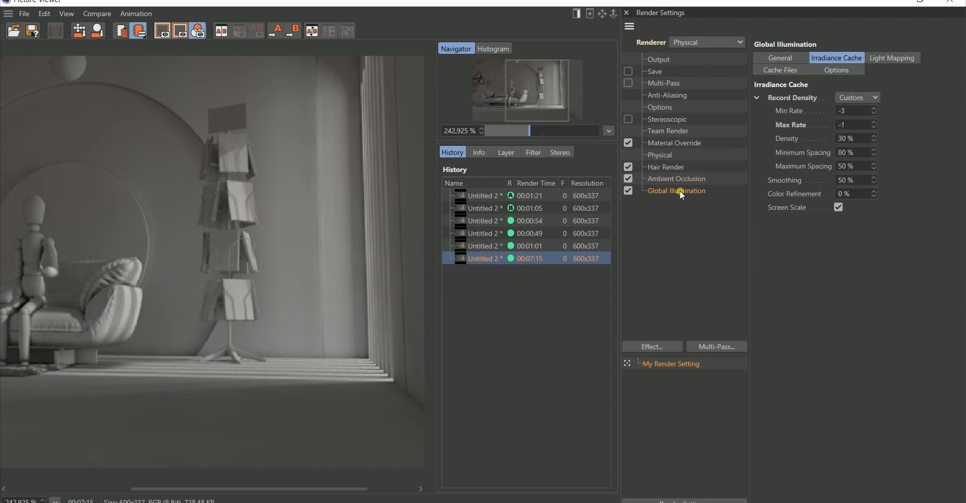
click(672, 180)
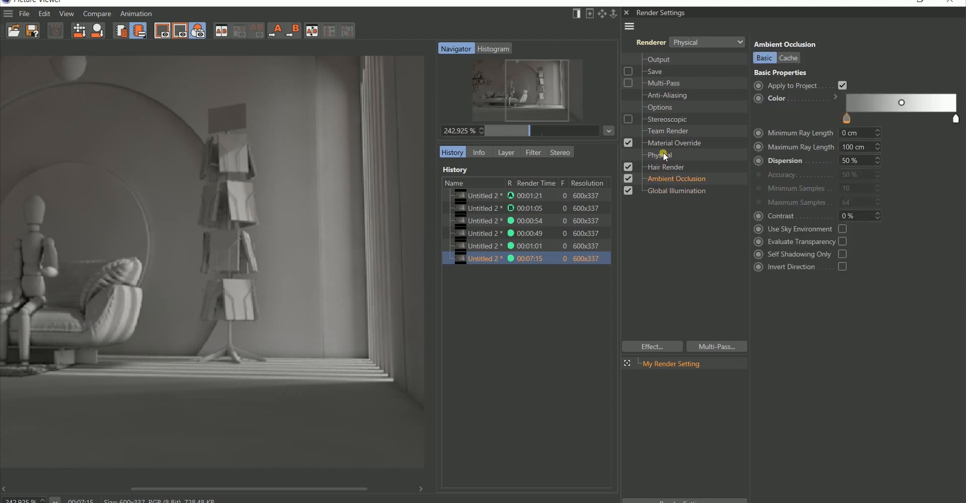
Step: Set the Physical renderer's Shading Error Threshold to 12 %
click(681, 156)
drag(926, 230, 841, 218)
text(11)
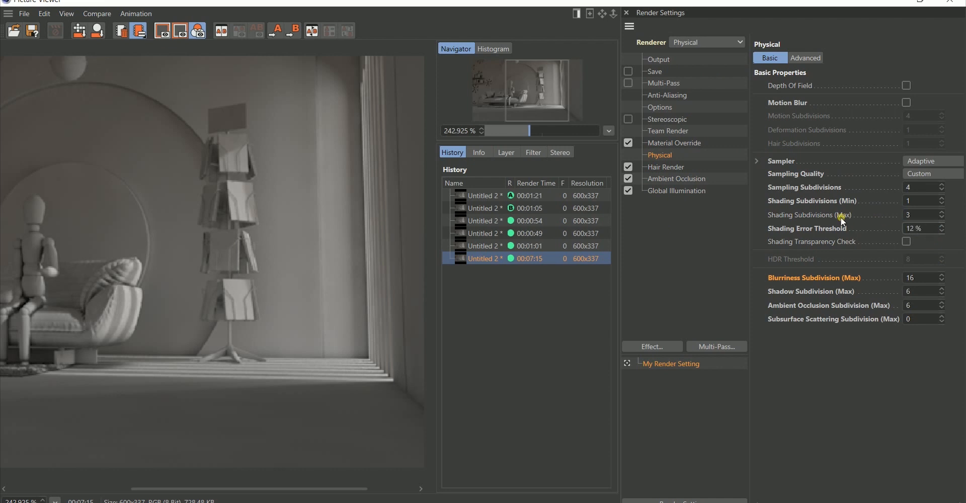
click(733, 215)
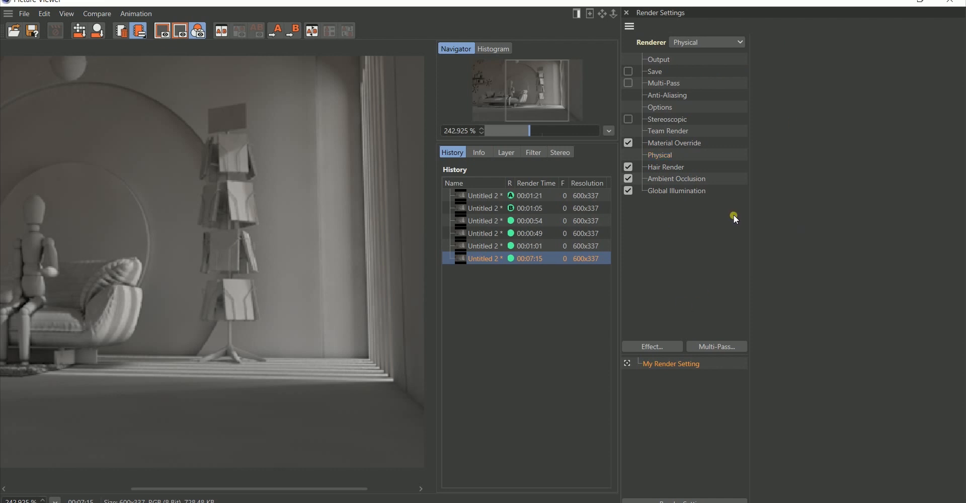
Step: Restore the Picture Viewer to a smaller window and save the project in the C4D folder as "final scene render"
click(922, 2)
drag(709, 103, 721, 213)
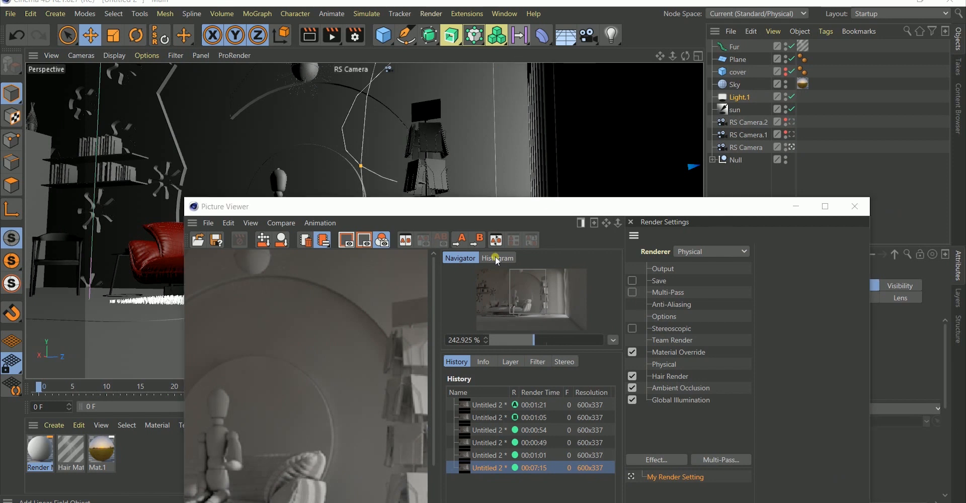
key(ctrl+s)
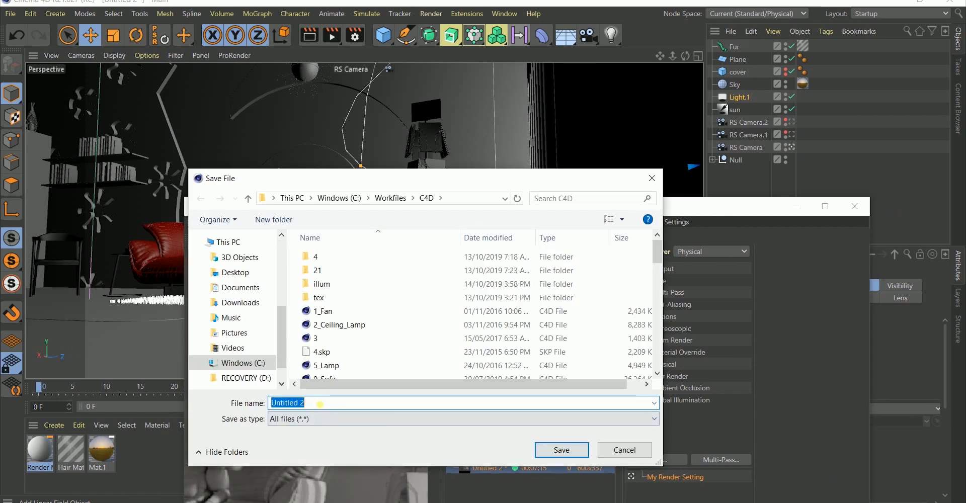
text(final sc)
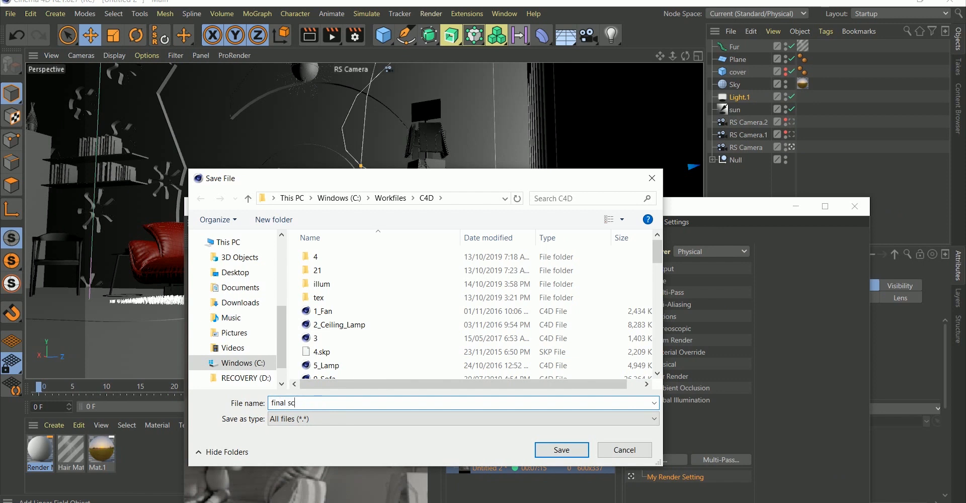
text(ene render)
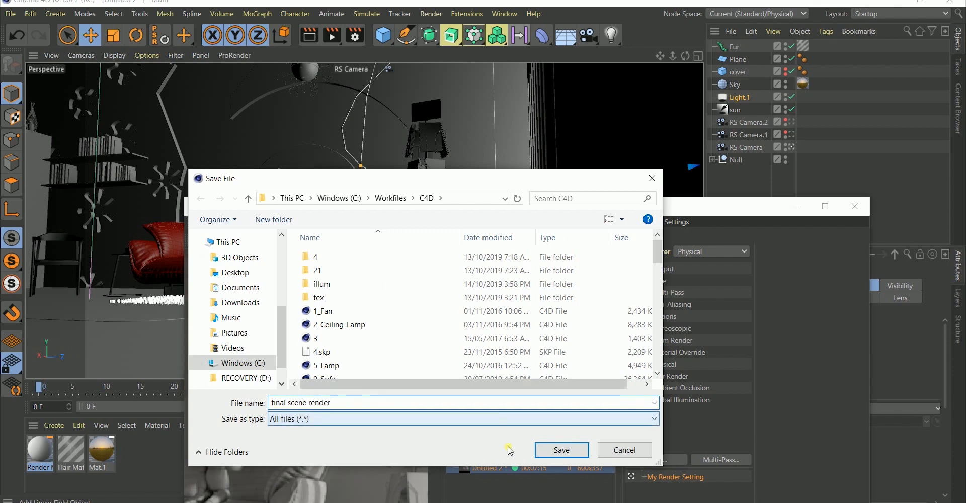
click(542, 453)
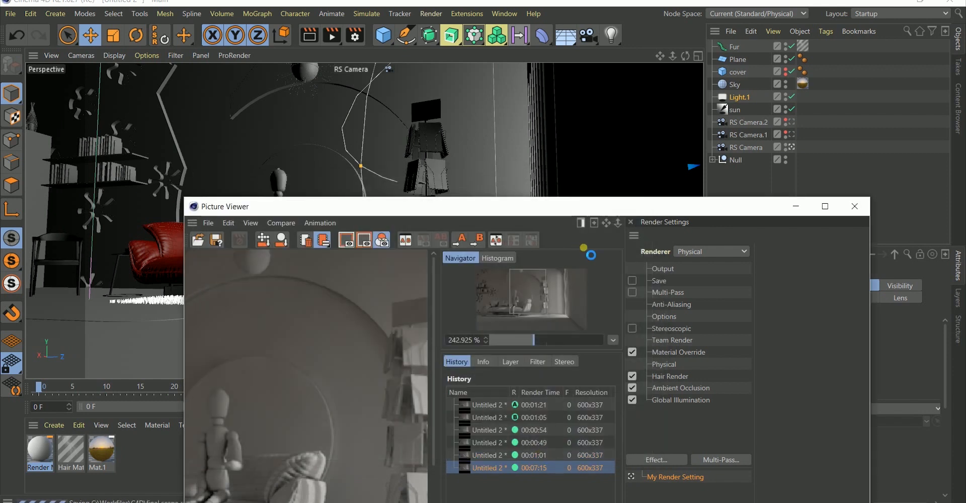
Step: Render the saved scene to the Picture Viewer with the 1280 x 720 output settings
click(825, 206)
scroll(293, 225, down, 5)
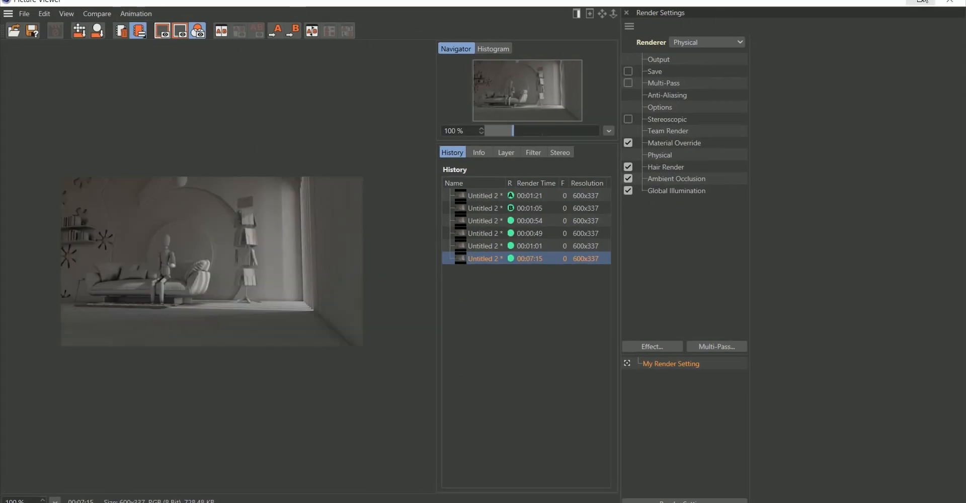
click(923, 1)
click(331, 36)
click(826, 206)
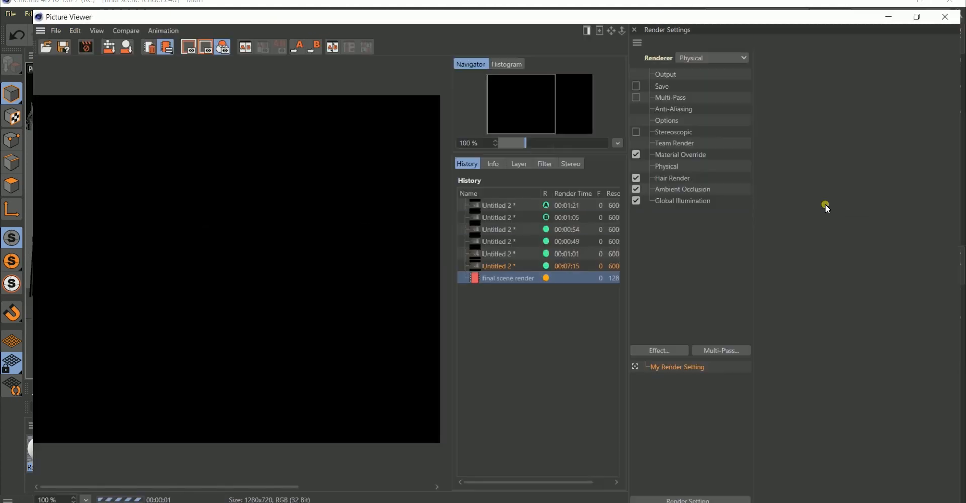
click(280, 285)
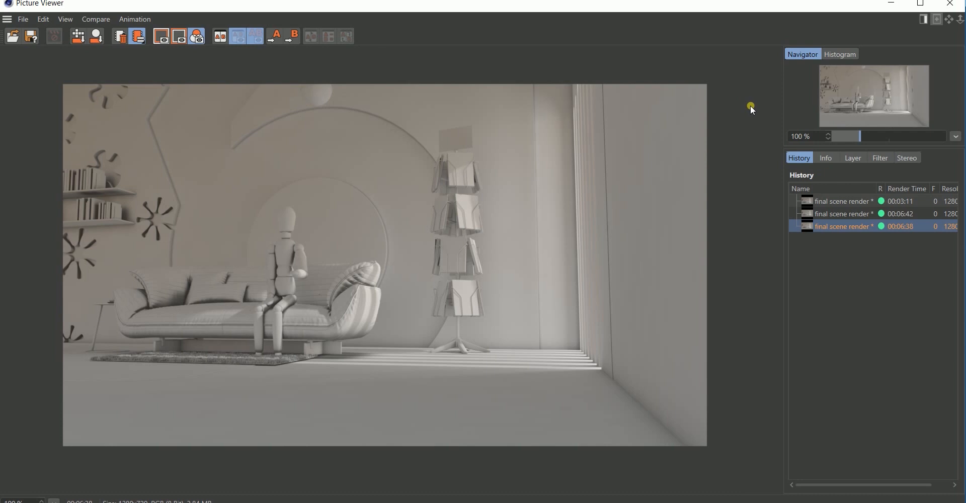
Step: Reposition the Picture Viewer as a floating window and compare the three final scene renders in the history
click(923, 6)
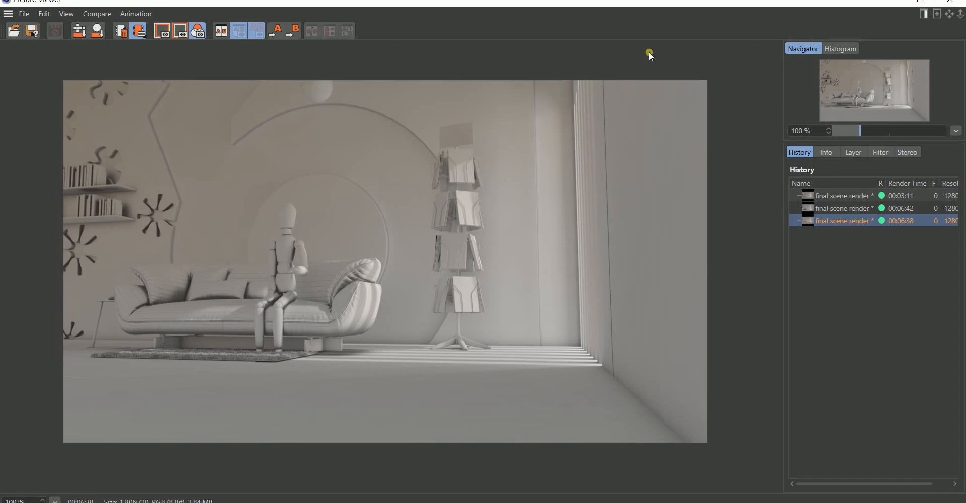
double_click(40, 3)
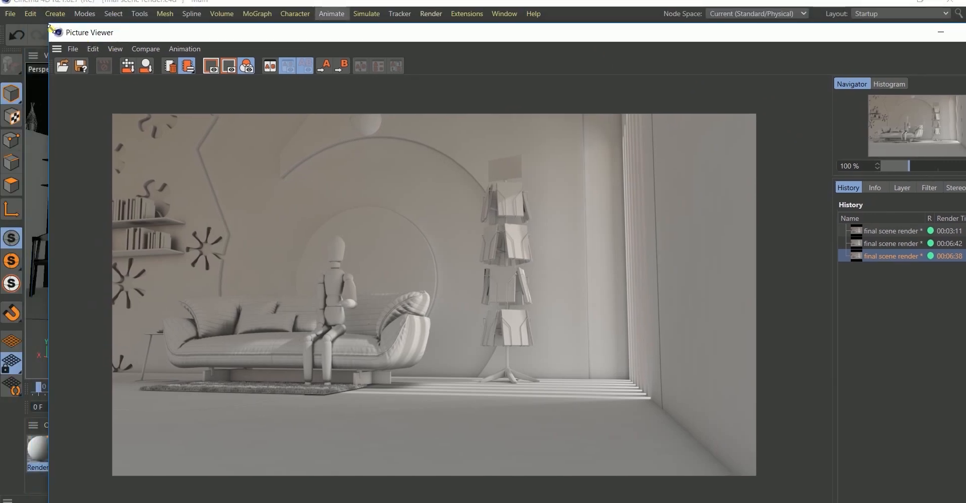
drag(56, 31, 262, 93)
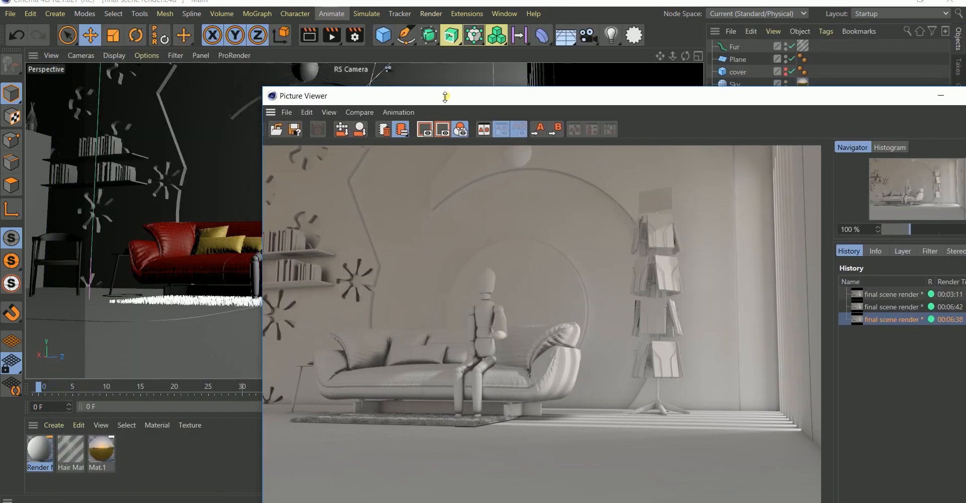
drag(447, 99, 263, 41)
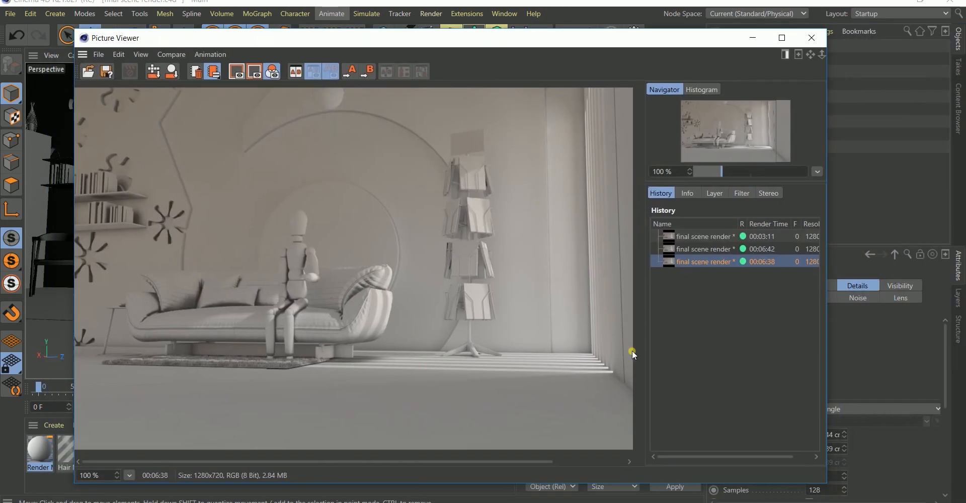
click(700, 237)
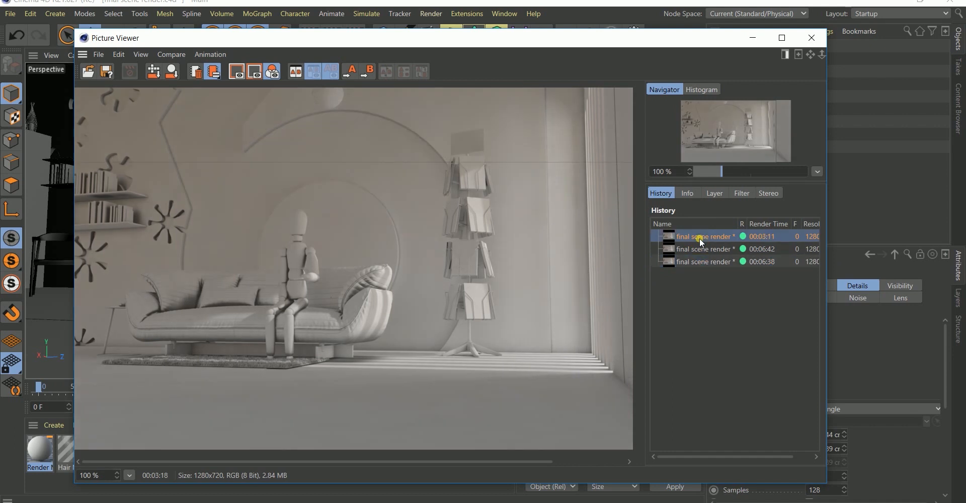
click(693, 250)
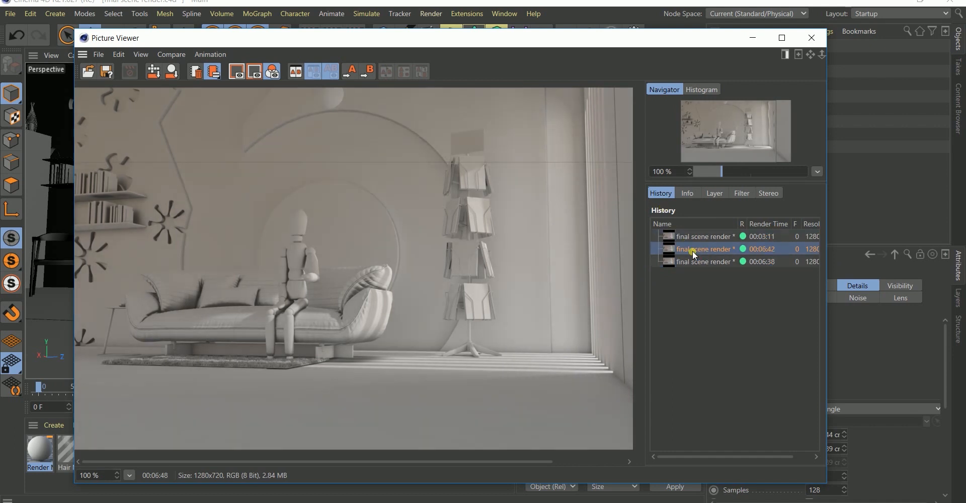
click(704, 264)
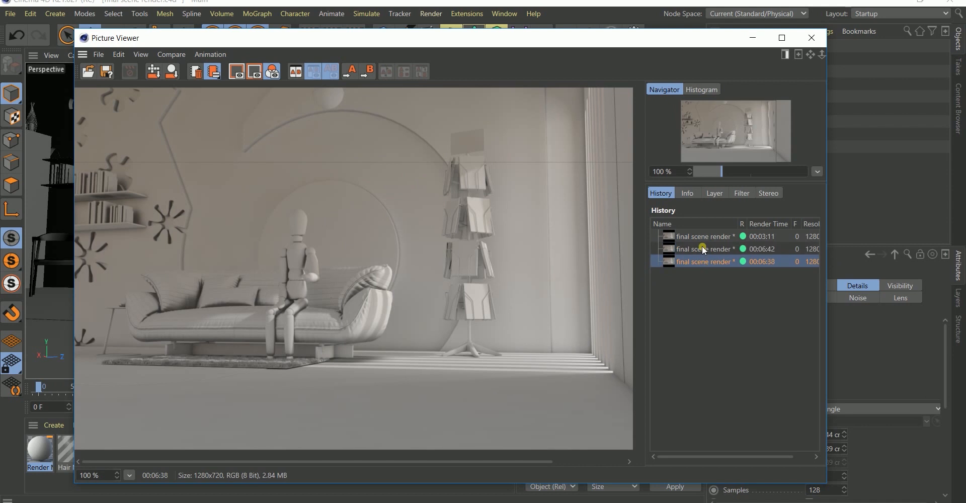
click(702, 245)
click(700, 261)
Step: Move the Picture Viewer aside and review the Physical renderer's sampling subdivisions and shading error threshold in the render settings
drag(473, 46, 437, 83)
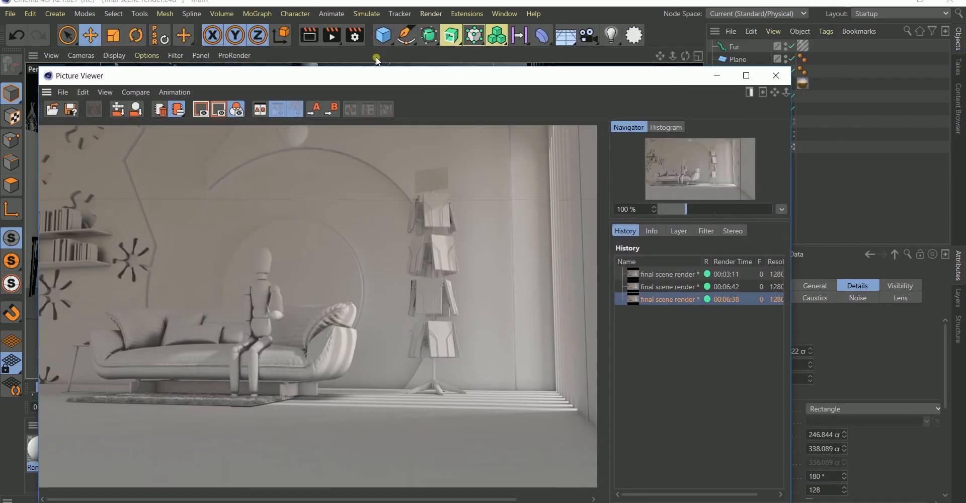
click(358, 38)
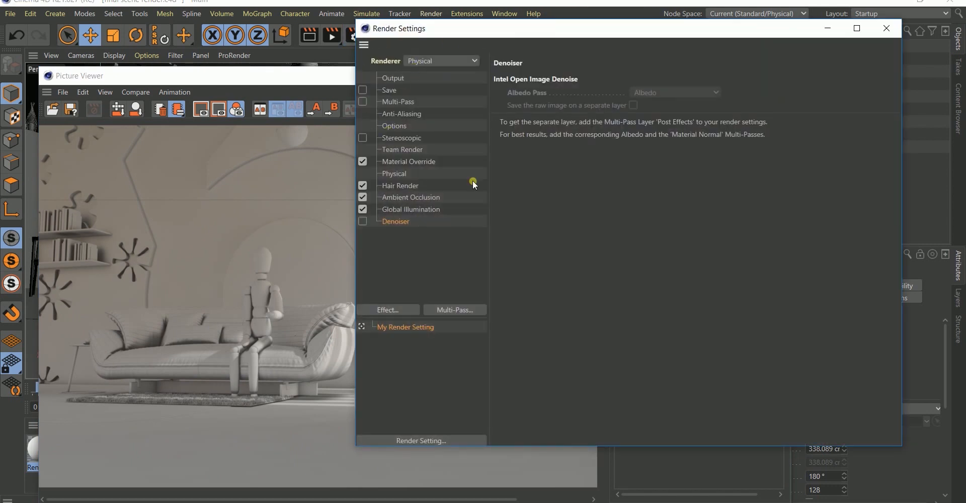
click(392, 174)
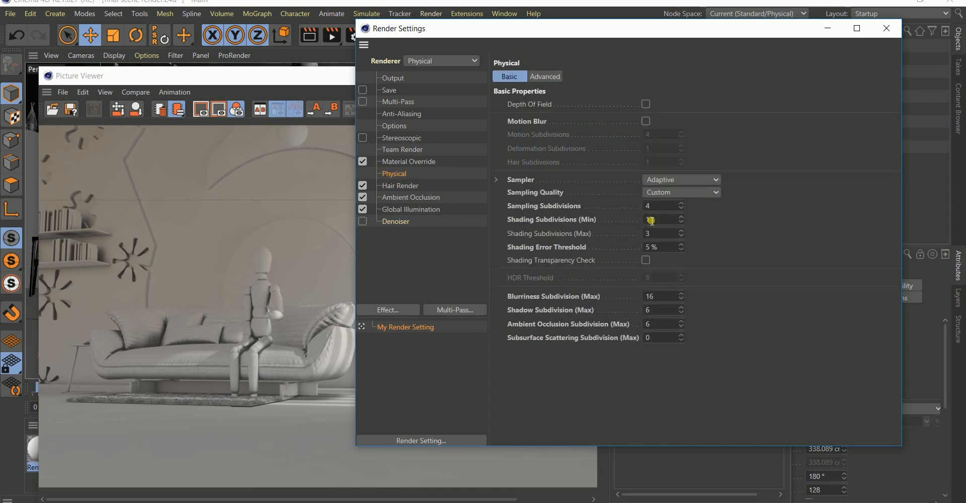
click(642, 206)
click(667, 247)
click(696, 277)
Step: Review the Global Illumination general and Irradiance Cache settings, including the record density details, then close the render settings
click(399, 209)
click(604, 161)
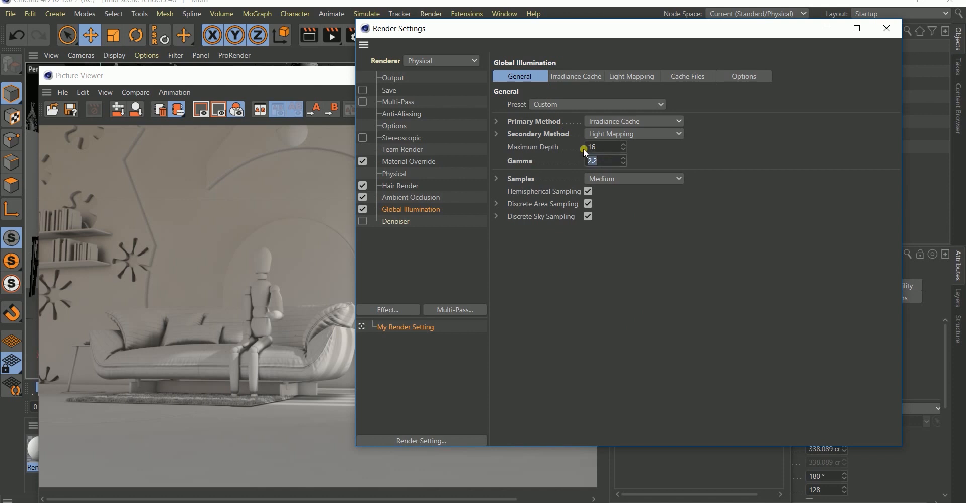
click(608, 163)
click(563, 75)
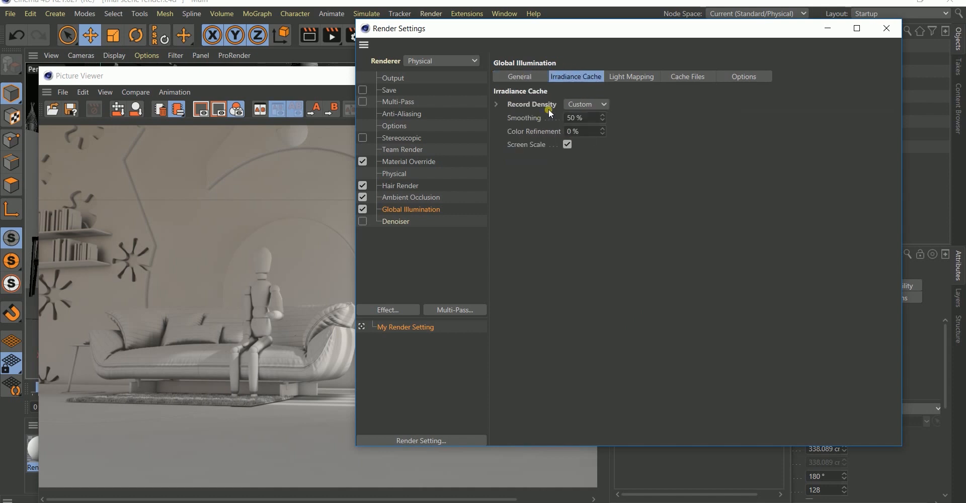
click(500, 104)
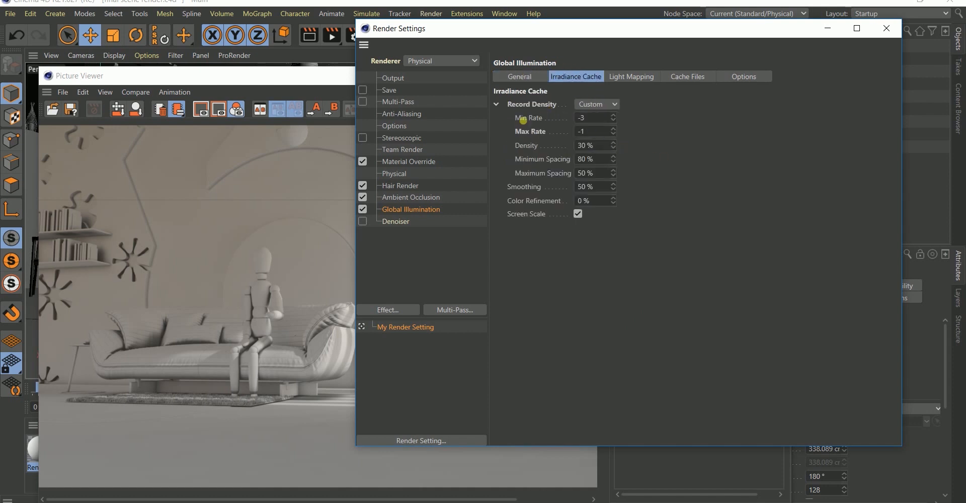
click(496, 104)
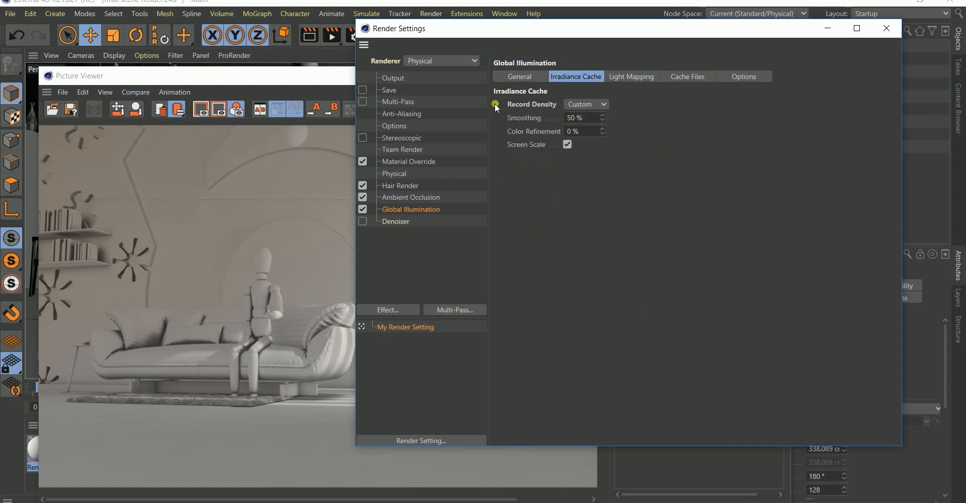
click(392, 197)
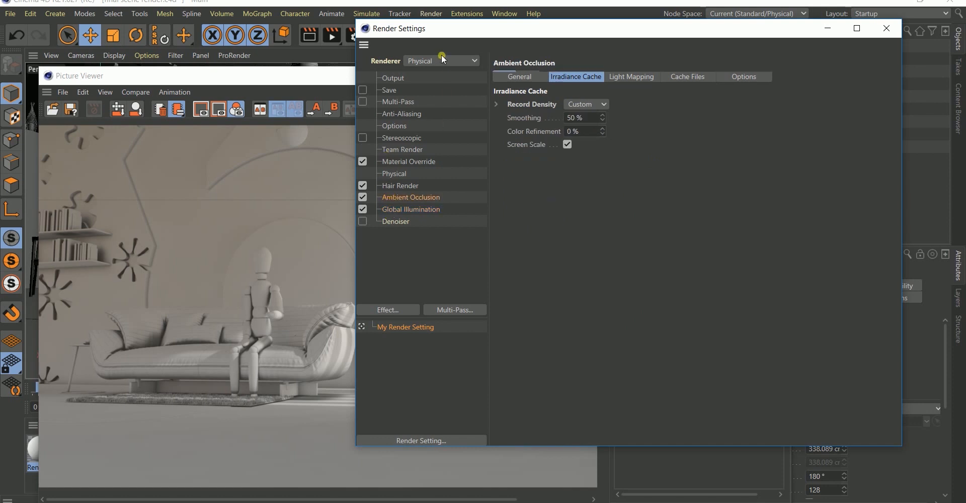
click(885, 29)
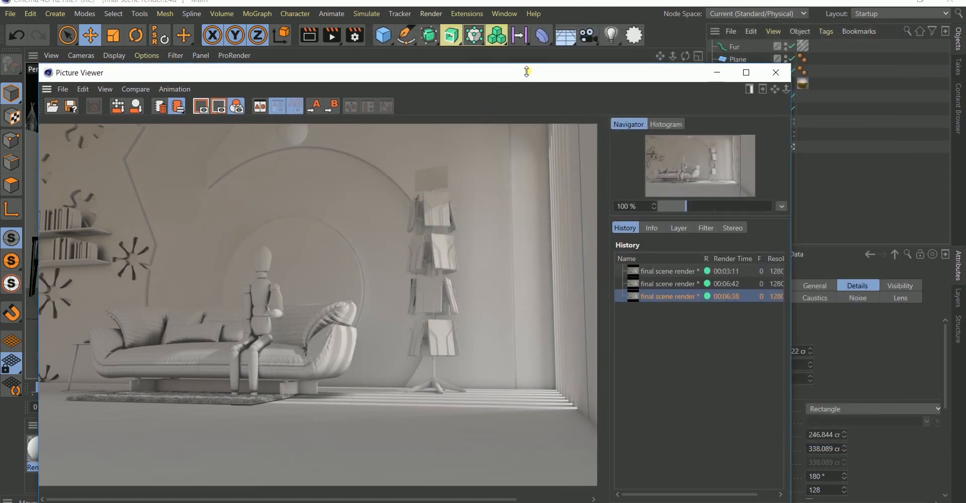
Step: View the whole latest render at 79 % zoom in the Picture Viewer, check its filter options and return to the history
drag(509, 76, 566, 34)
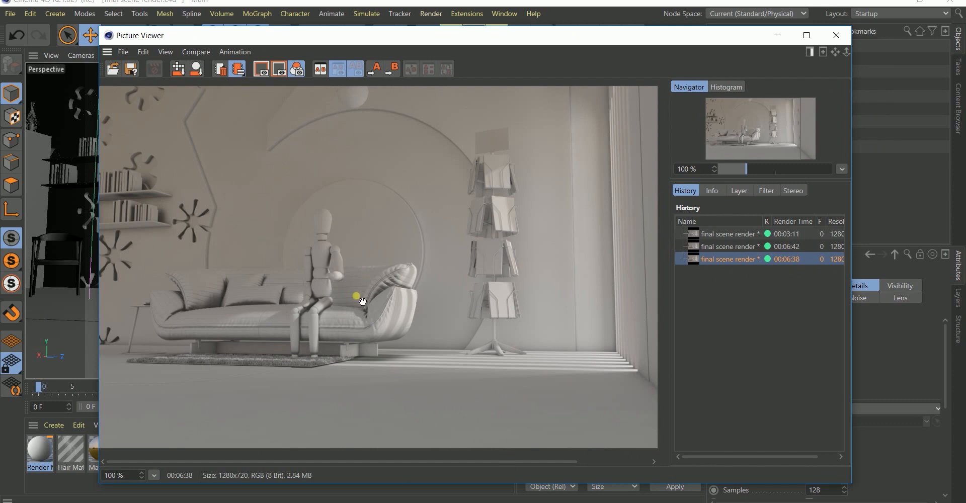
drag(748, 171, 744, 169)
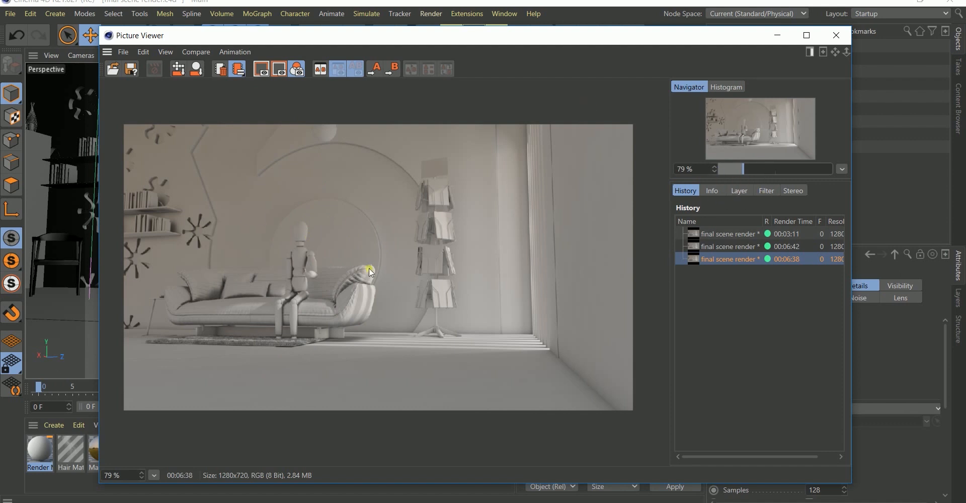
click(769, 191)
click(687, 191)
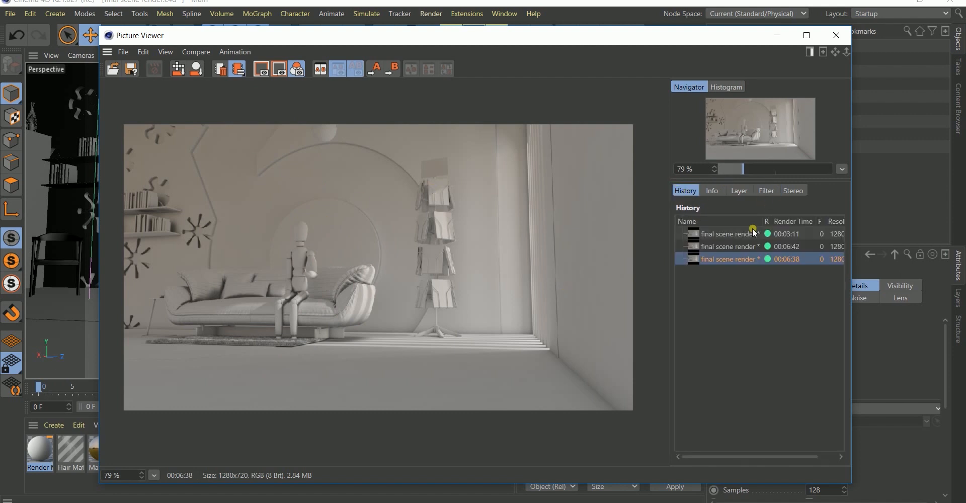
Step: Enable the image filter for the latest render and set its exposure to 0.3
click(766, 191)
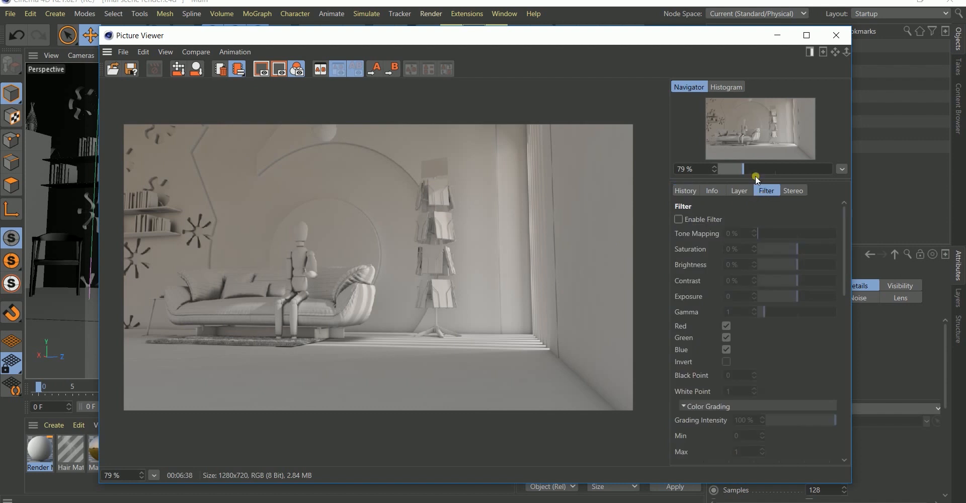
click(679, 220)
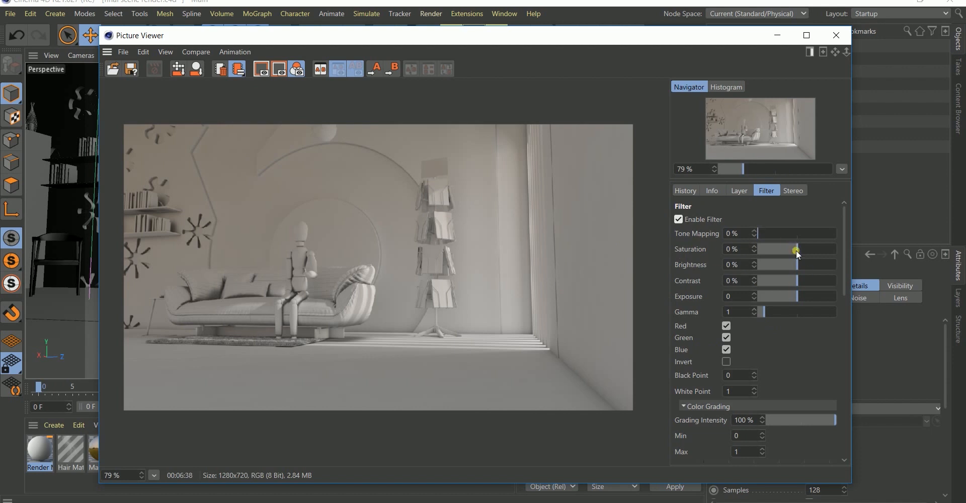
drag(799, 295, 800, 298)
click(740, 297)
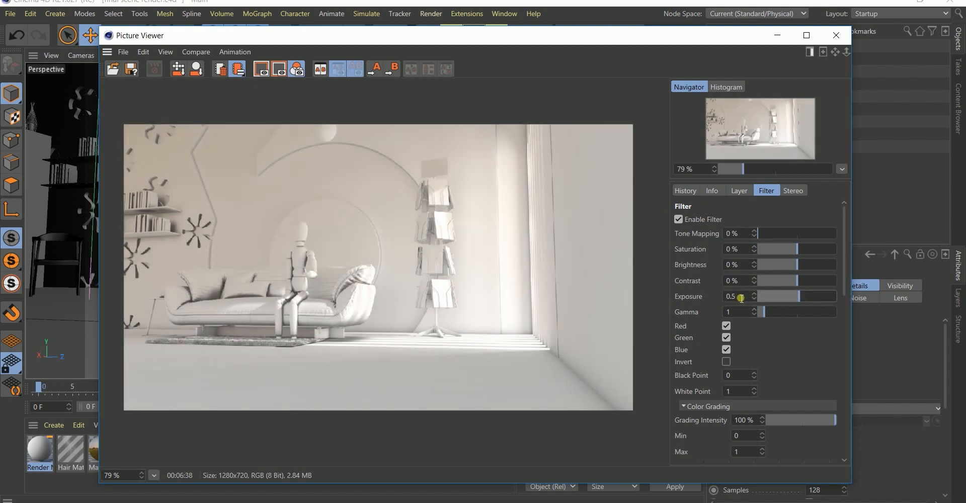
text(4)
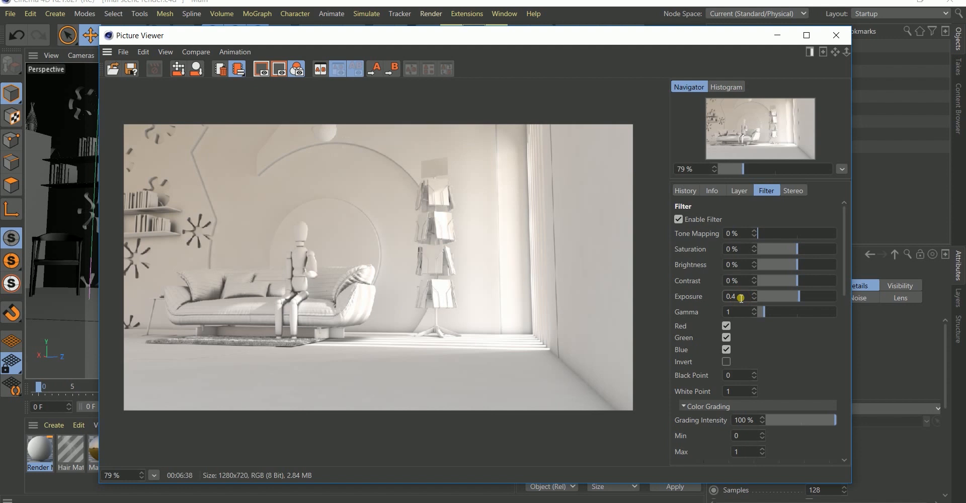
key(Return)
click(741, 298)
key(BackSpace)
text(3)
key(Return)
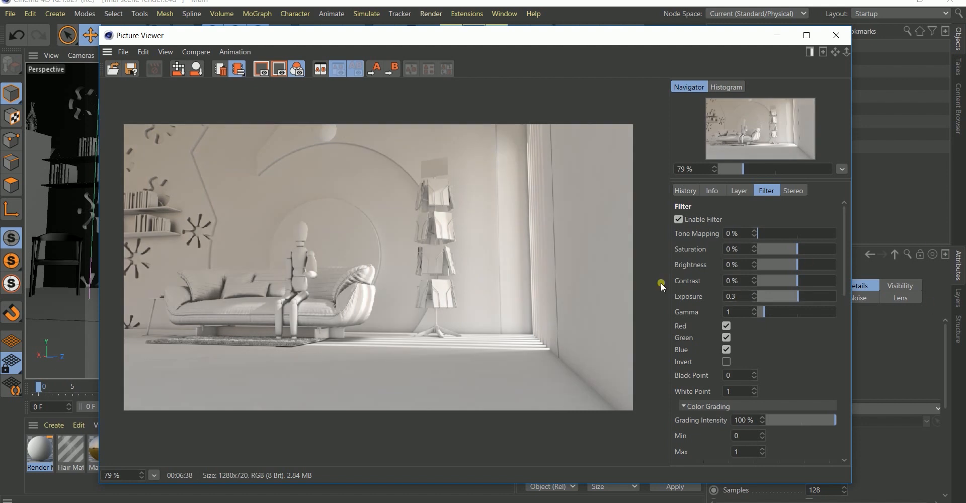
Step: Try a stronger filter exposure of 0.8 on the render and set it back to 0.3
drag(798, 294, 800, 295)
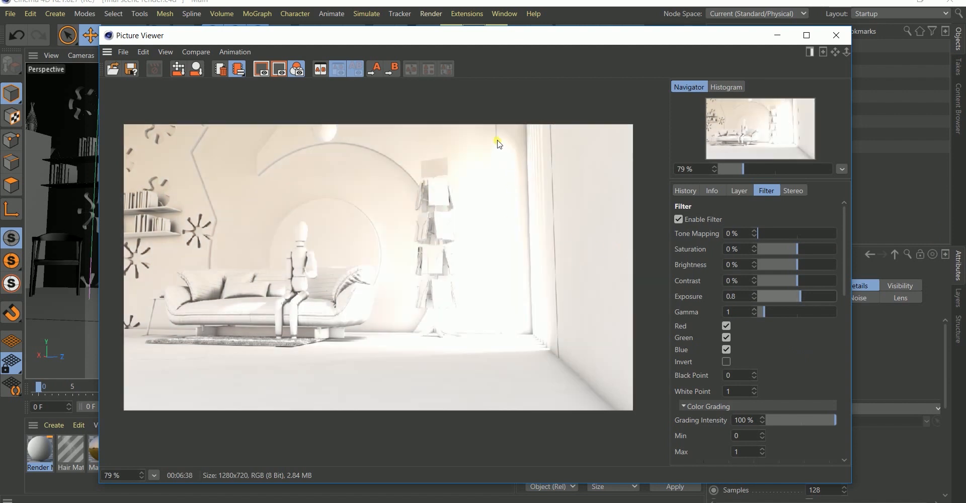
click(747, 290)
key(BackSpace)
text(3)
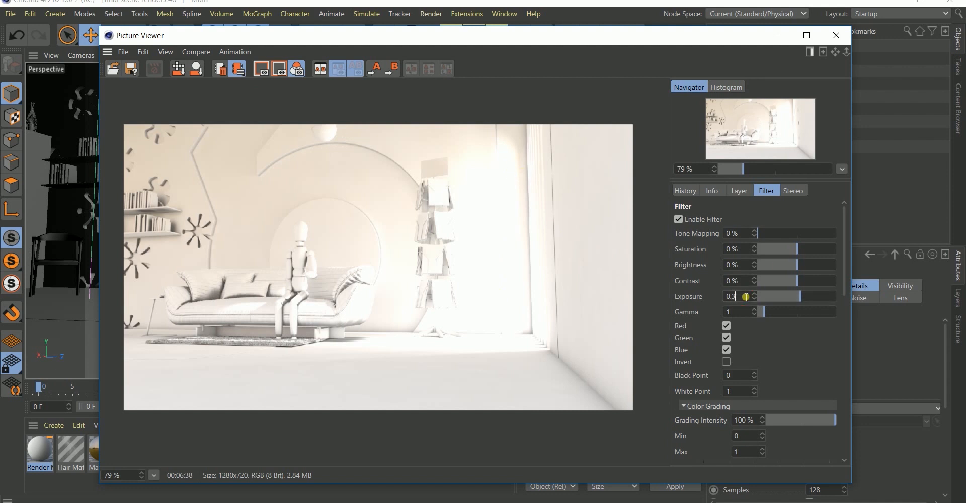
key(Return)
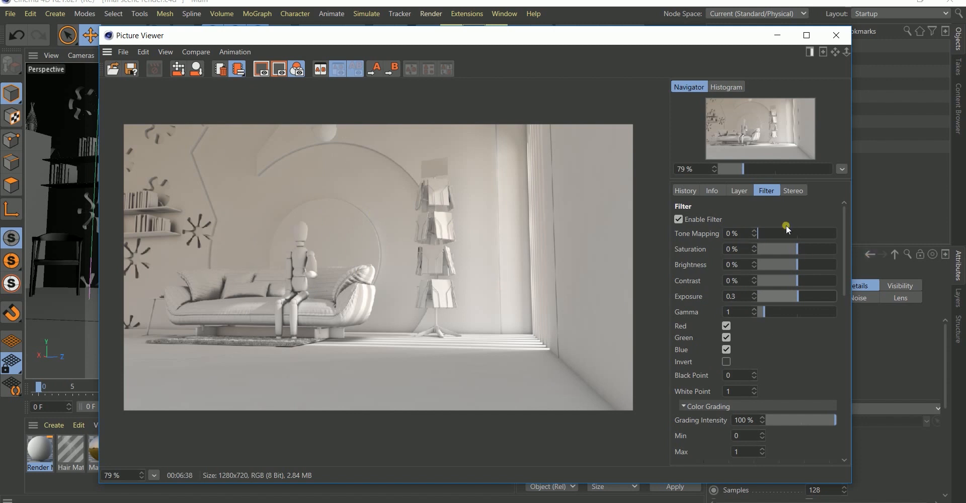
Step: Test the filter's saturation at 80 % and -100 %, and settle on -37 %
drag(795, 254, 827, 252)
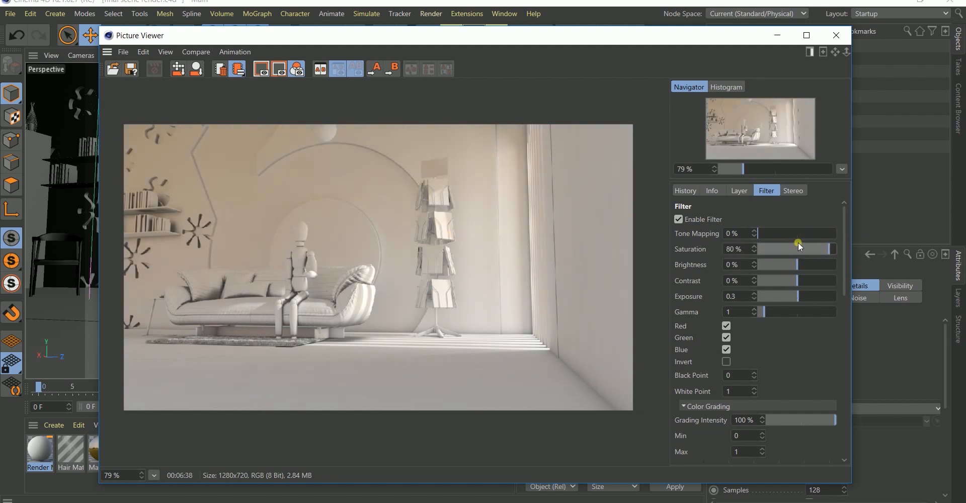
drag(803, 253, 754, 243)
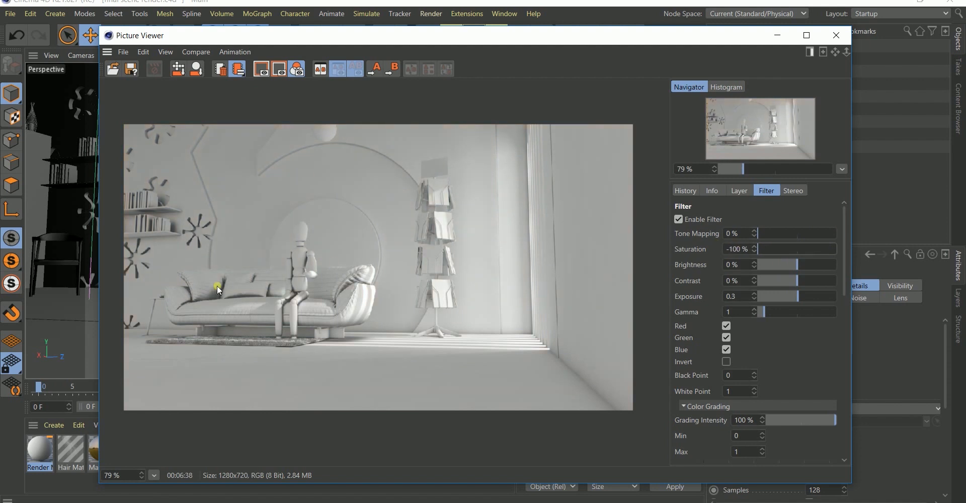
mouse_move(778, 249)
mouse_down()
mouse_move(819, 247)
mouse_move(782, 248)
mouse_up()
Step: Try a filter contrast of -2 % on the render and reset it to 0 %
mouse_move(798, 282)
mouse_down()
mouse_move(825, 282)
mouse_move(771, 285)
mouse_move(798, 285)
mouse_up()
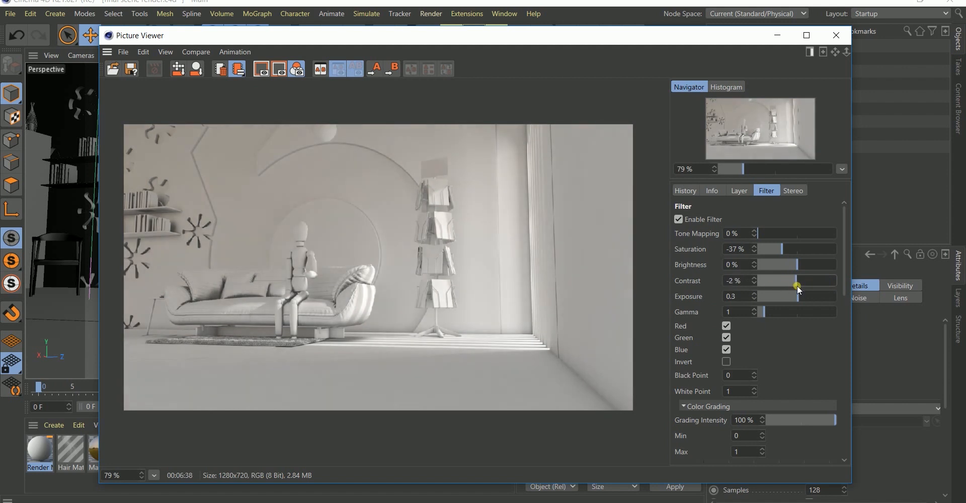
drag(735, 284, 633, 279)
text(0)
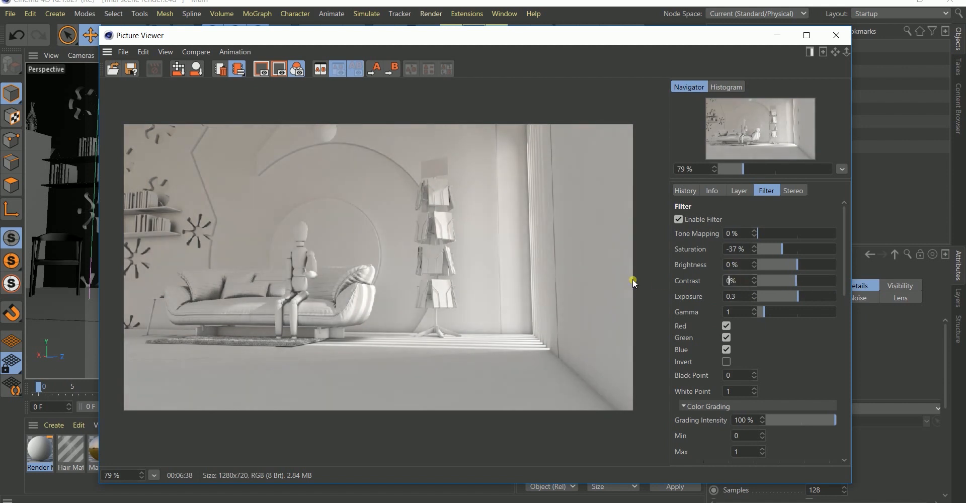
key(Return)
Step: Try a lower filter brightness on the render and reset it to 0 %
mouse_move(796, 263)
mouse_down()
mouse_move(761, 261)
mouse_move(805, 265)
mouse_move(791, 264)
mouse_up()
double_click(732, 264)
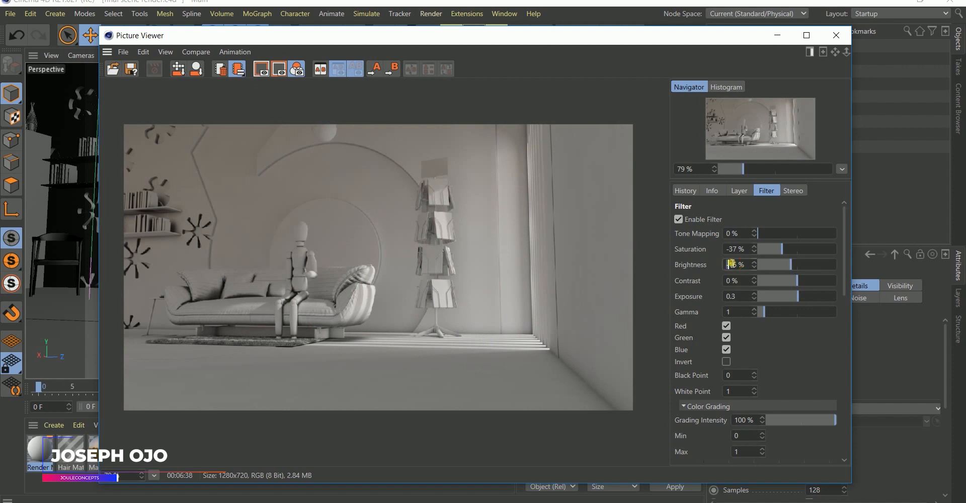
text(0)
key(Return)
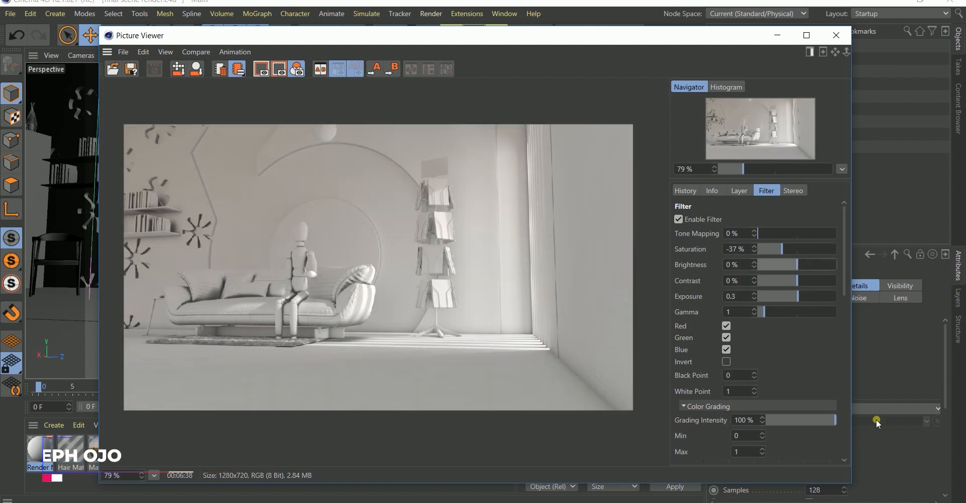
Step: Look over the filter's Color Grading curves and set the exposure to 0.2
drag(844, 279, 840, 347)
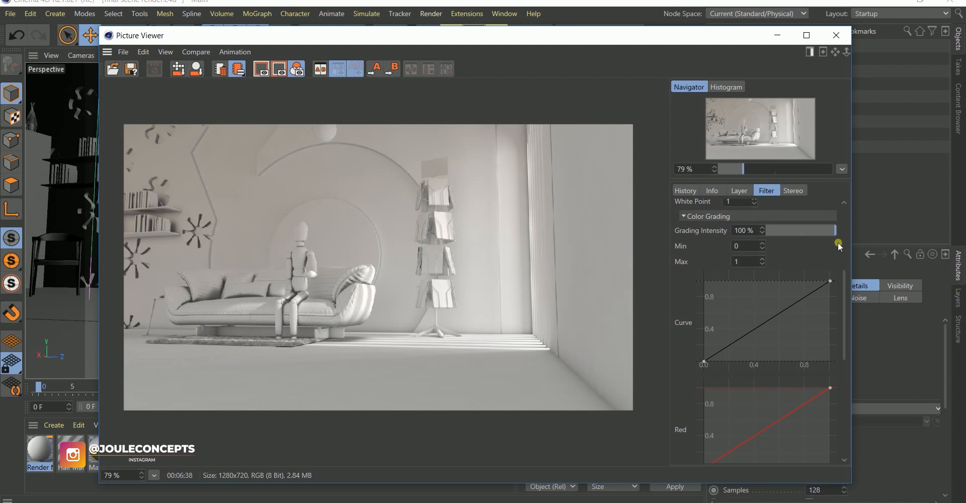
drag(843, 307, 827, 187)
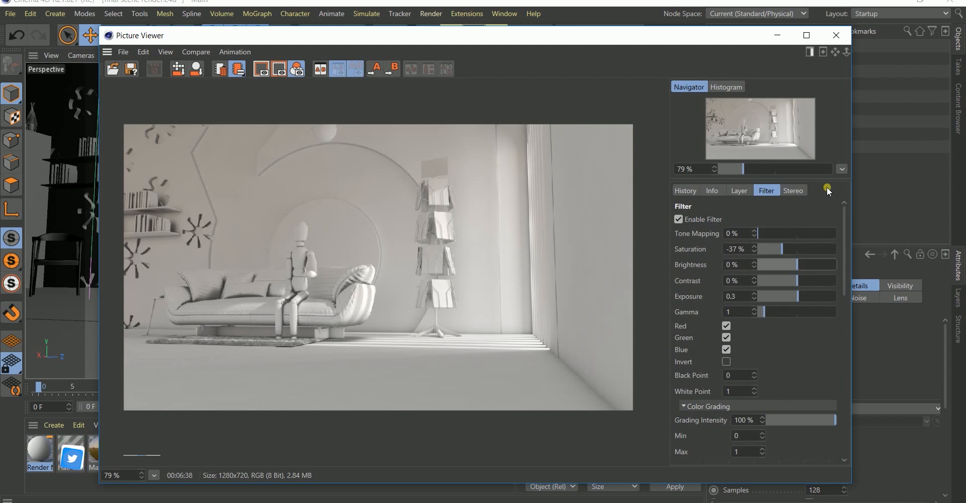
click(744, 302)
key(BackSpace)
text(.2)
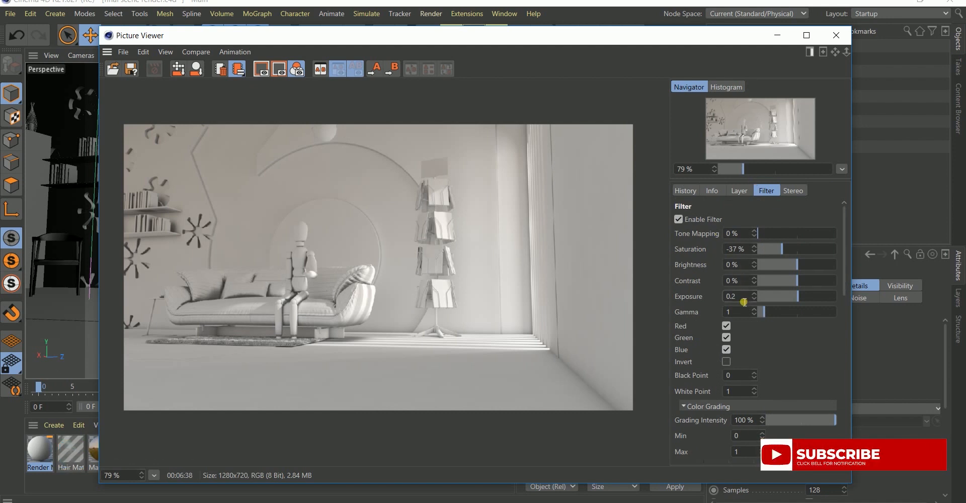
key(Return)
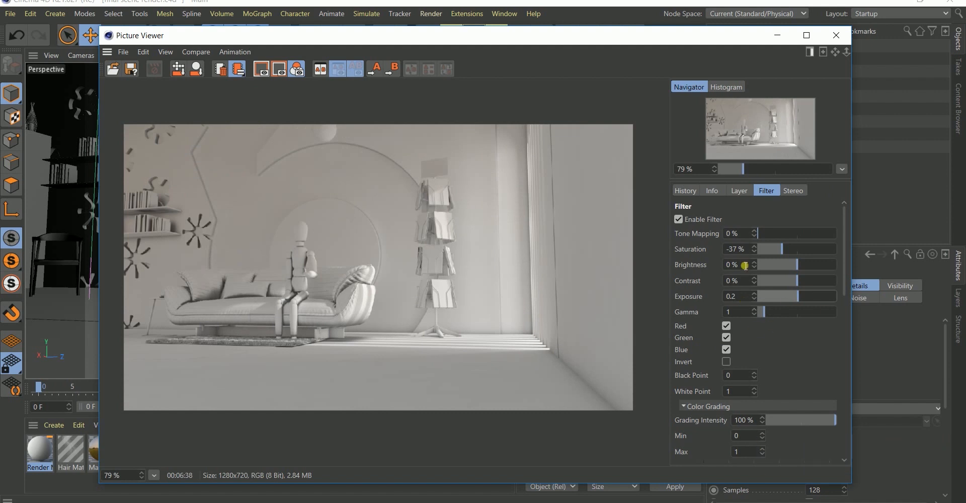